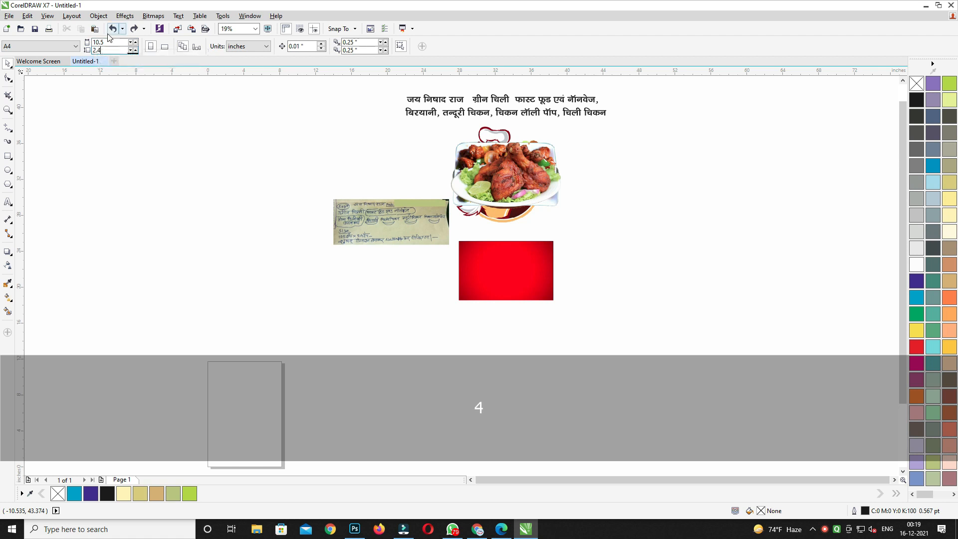
Step: Add a rectangle frame matching the 10.5 × 2.4 inch page
double_click(8, 156)
click(8, 64)
Step: Select all the loose artwork and text and scale it down repeatedly to suit the small banner page
drag(328, 173, 341, 256)
drag(299, 130, 723, 451)
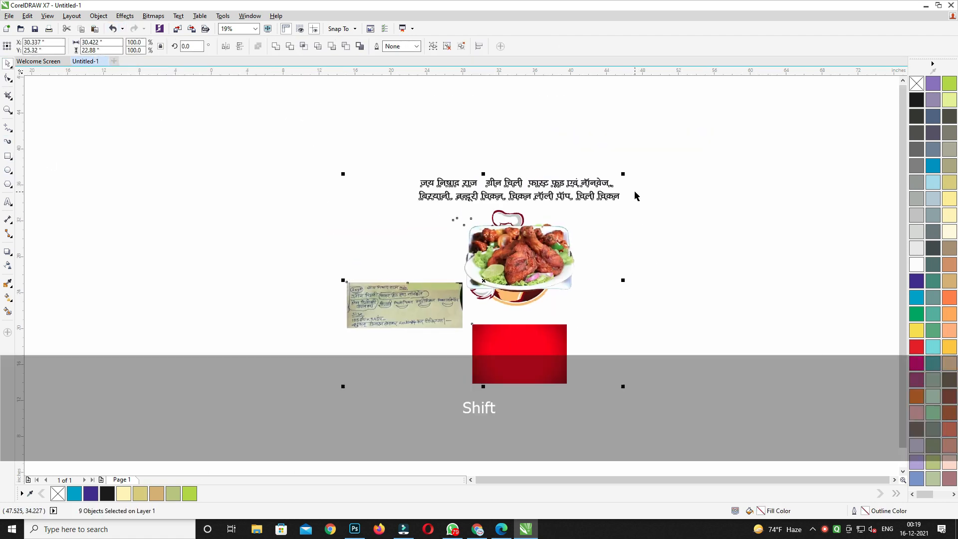
drag(626, 176, 521, 253)
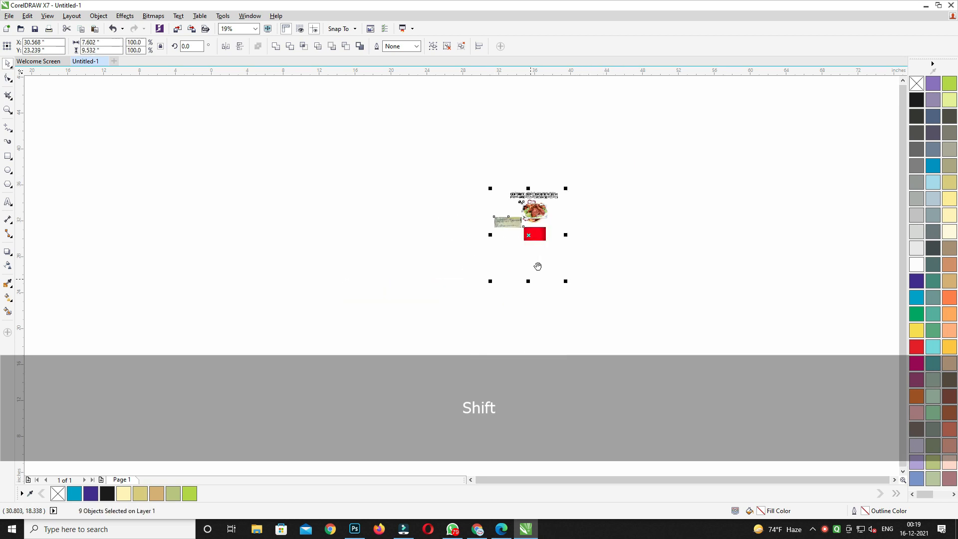
key(ctrl+r)
drag(608, 236, 544, 269)
Step: Delete the tiny stray text object lying away from the shrunken artwork
scroll(573, 268, up, 5)
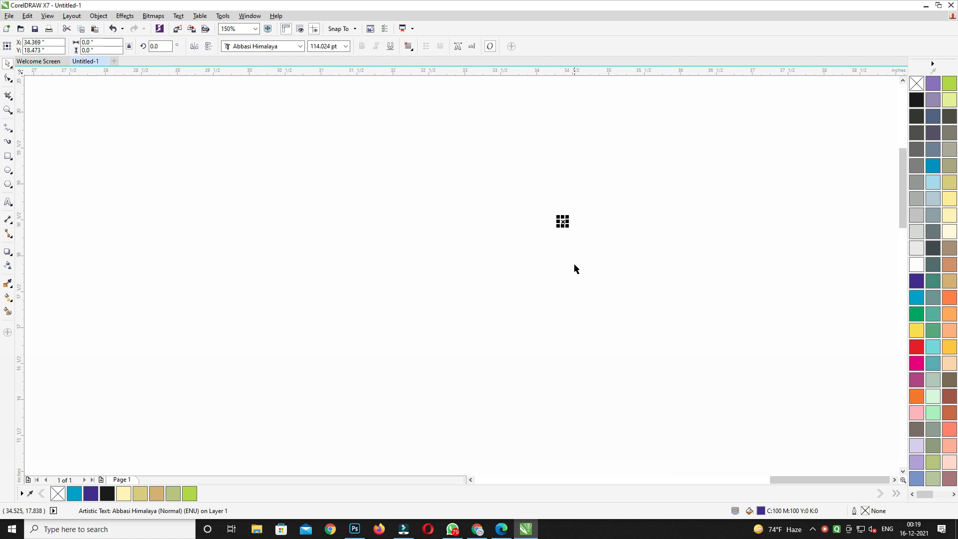
key(shift+F2)
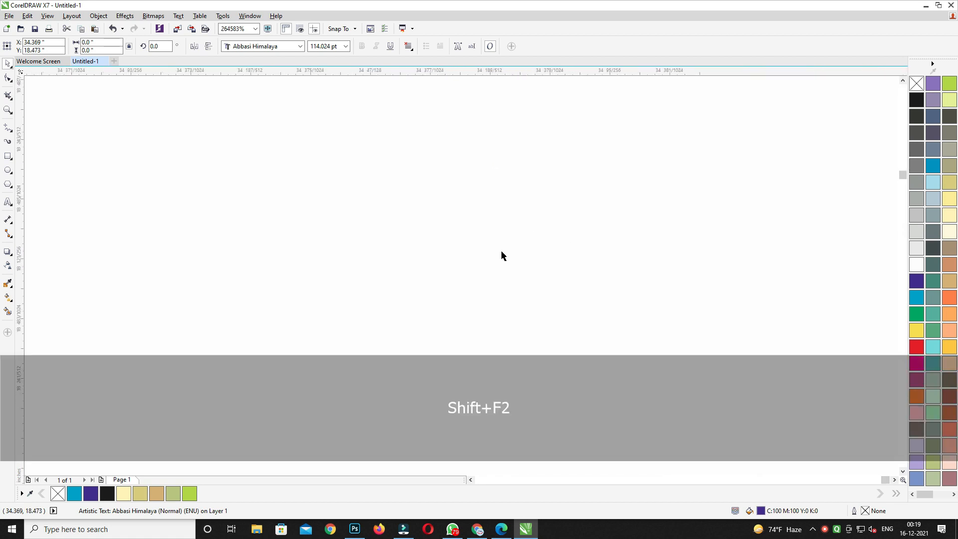
key(F4)
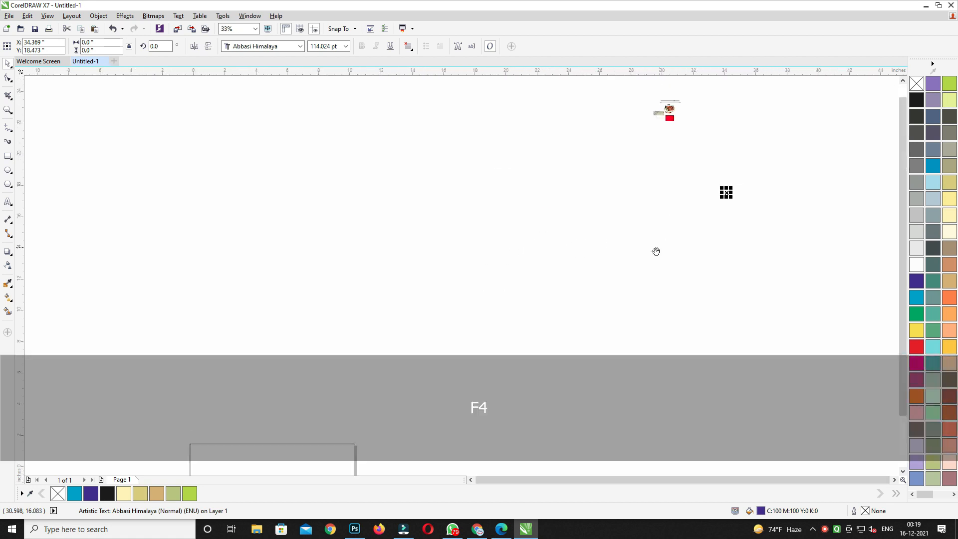
key(Delete)
Step: Group the remaining artwork and centre the group on the page
key(ctrl+g)
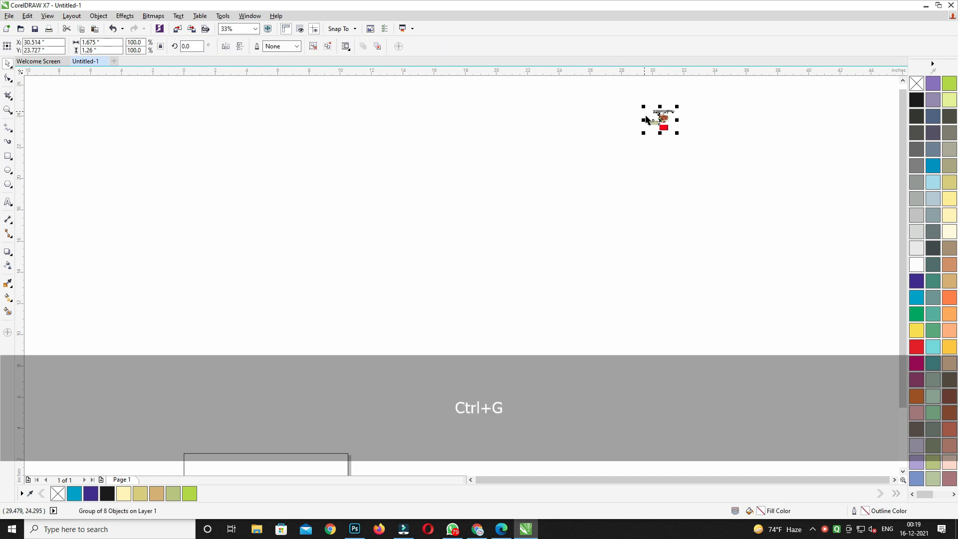
key(p)
drag(484, 189, 539, 70)
drag(576, 281, 176, 382)
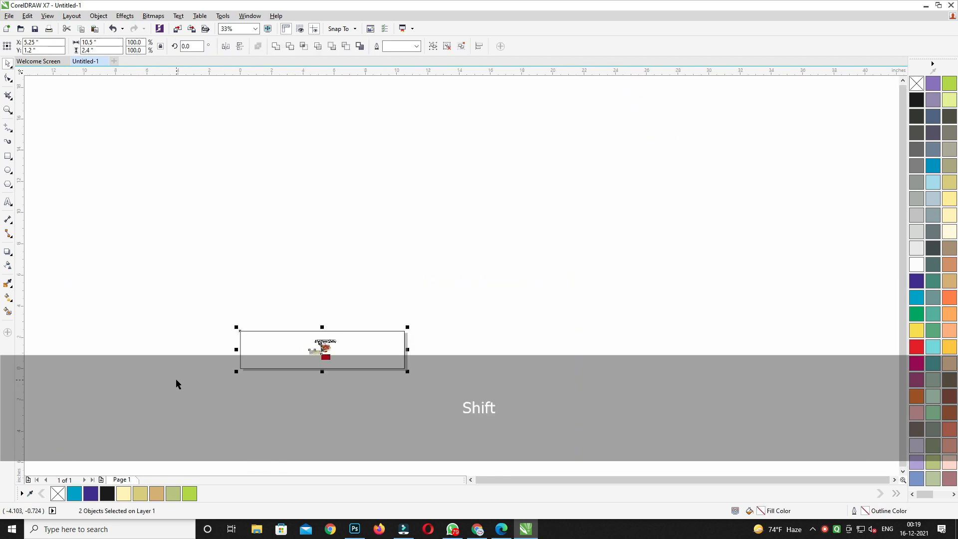
key(shift+F2)
key(ctrl+z)
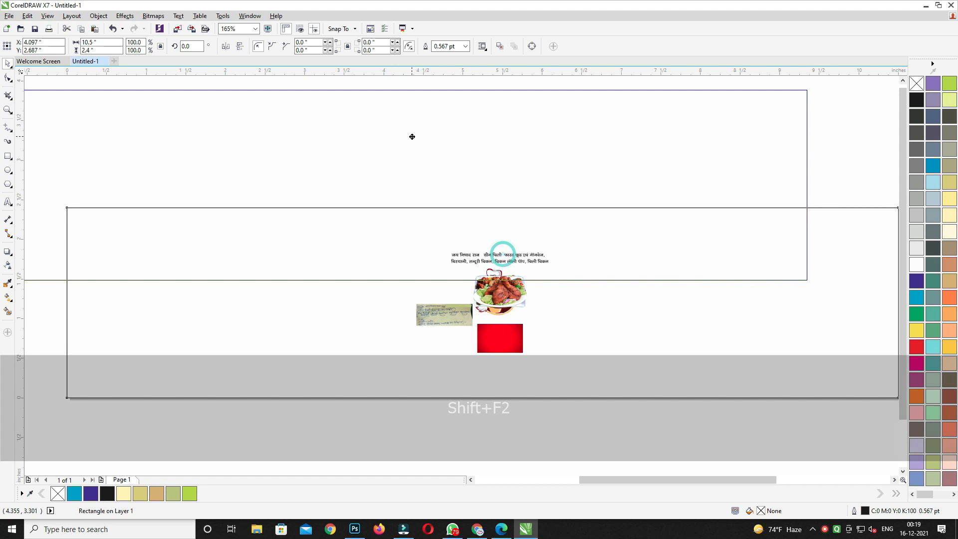
key(ctrl+z)
key(ctrl+z)
Step: Move the artwork group above the page frame and ungroup it
click(375, 174)
key(ctrl+u)
click(646, 170)
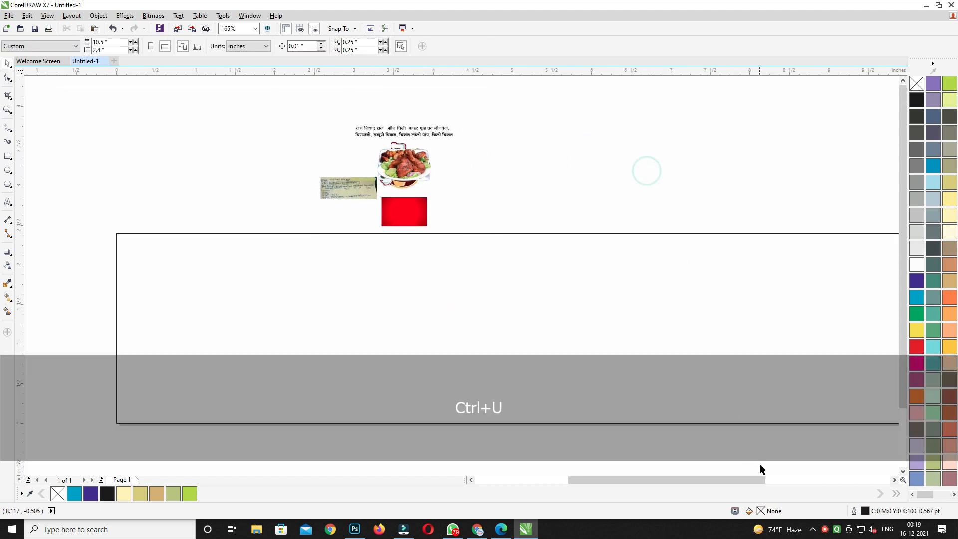
right_click(826, 531)
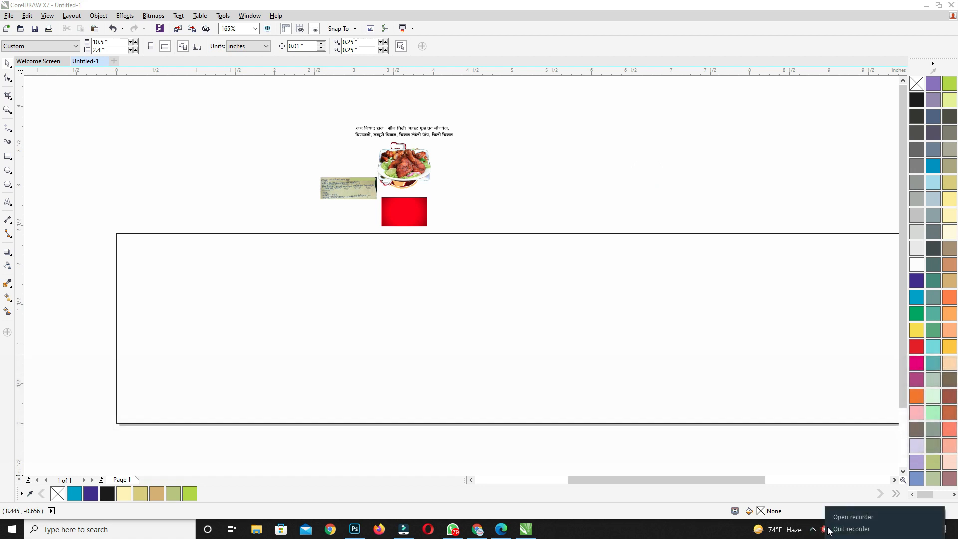
click(833, 520)
click(714, 156)
Step: Move the fried chicken plate out of the image stack and centre the red background on the page frame
click(392, 165)
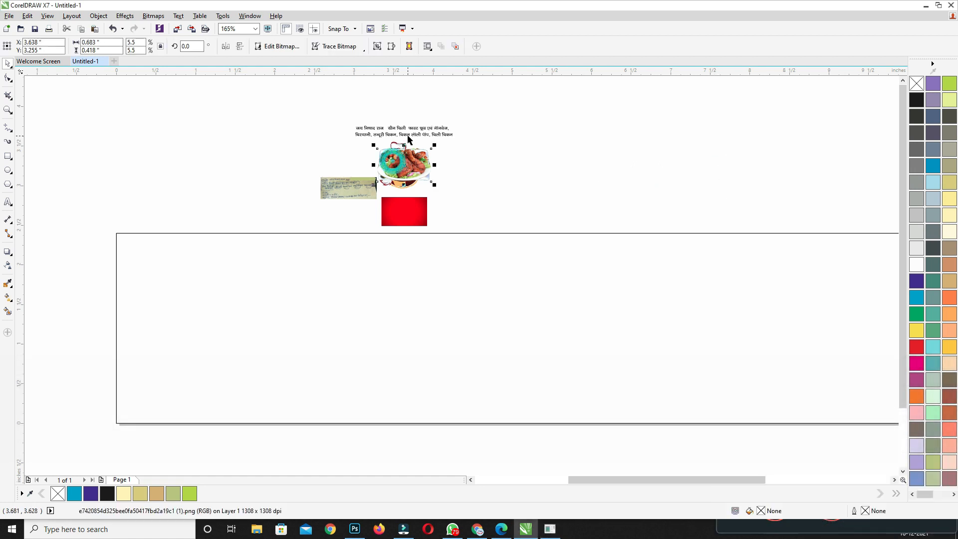
drag(396, 167, 441, 157)
click(415, 211)
shift+click(488, 270)
key(c)
key(e)
click(475, 226)
Step: Stretch the red background over the whole page frame to about 10.68 × 2.44 inches and send it to the back
click(549, 336)
drag(554, 342, 708, 425)
scroll(679, 339, down, 3)
drag(683, 334, 826, 342)
scroll(784, 327, up, 3)
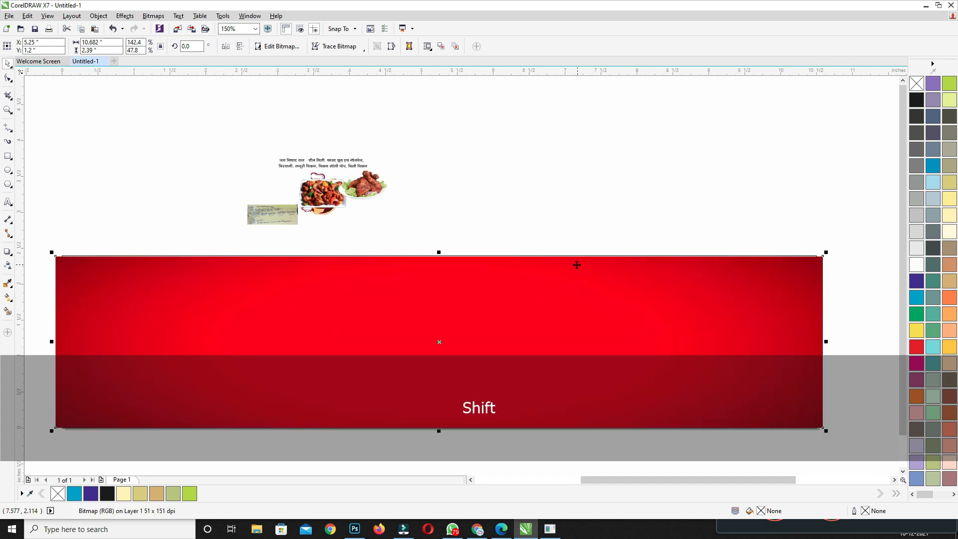
shift+click(439, 255)
click(790, 298)
drag(438, 253, 439, 250)
key(shift+Page_Down)
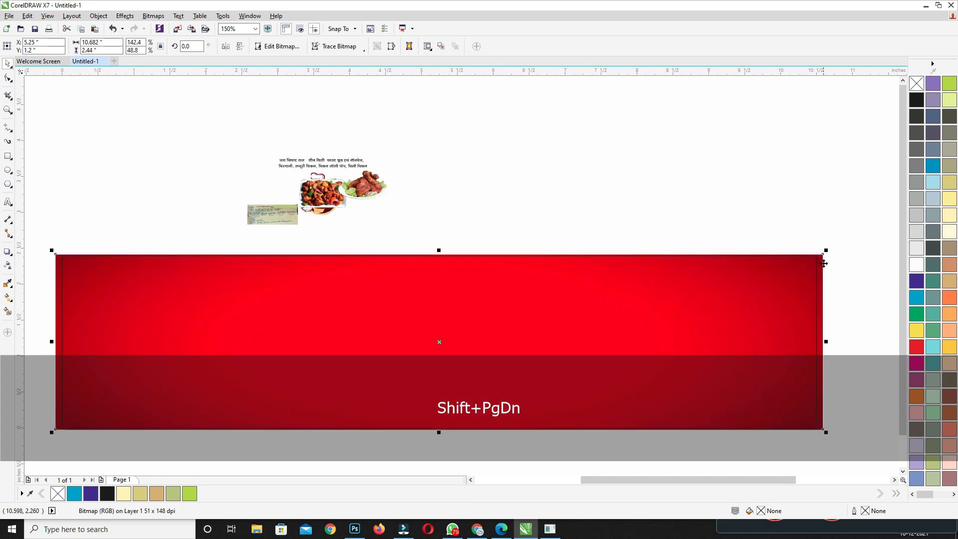
Step: PowerClip the red background inside the page frame and adjust its width within the frame
right_click(823, 264)
click(848, 241)
click(710, 297)
ctrl+click(731, 295)
drag(837, 339, 830, 339)
ctrl+click(776, 190)
click(306, 192)
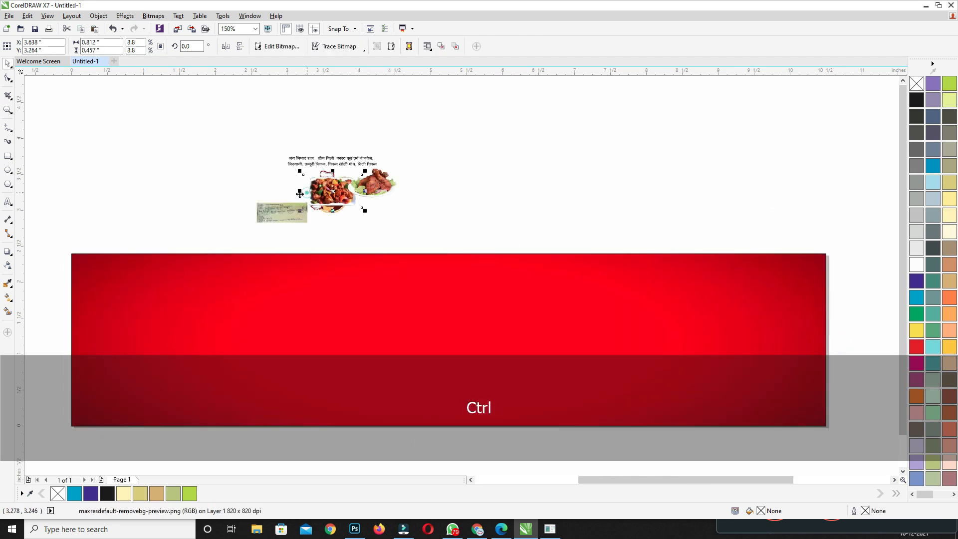
drag(279, 204, 310, 184)
click(283, 162)
click(347, 138)
click(393, 177)
drag(393, 177, 453, 183)
key(ctrl+z)
click(495, 150)
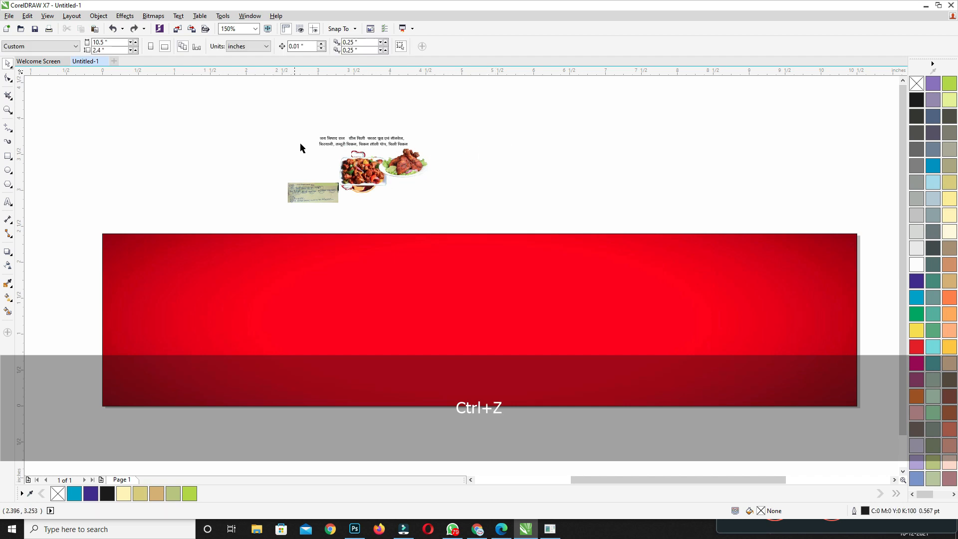
Step: Enlarge the Hindi text block on the red banner and split जय निषाद राज off as separate text above the banner
drag(401, 145, 525, 321)
drag(401, 262, 362, 272)
double_click(359, 273)
key(Return)
key(ctrl+x)
click(487, 208)
key(ctrl+v)
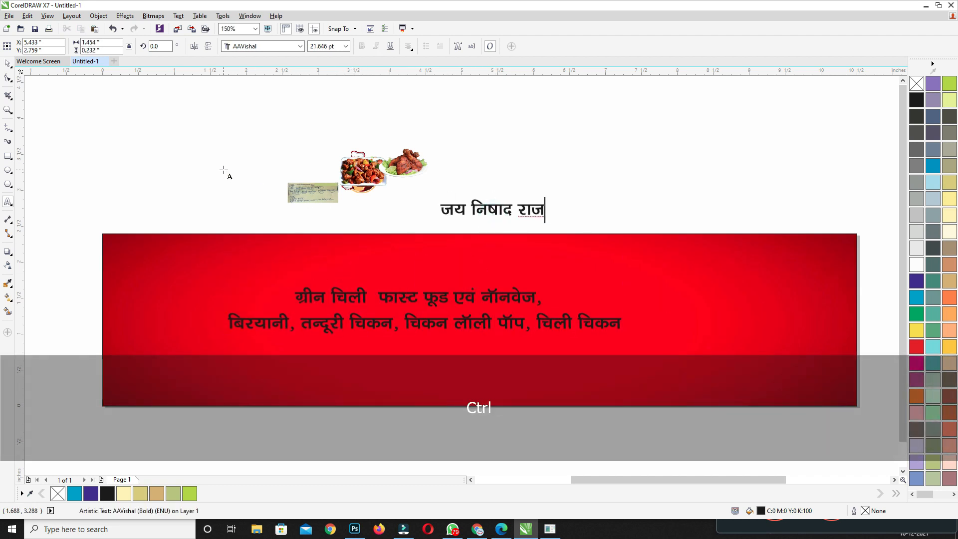
Step: Enclose जय निषाद राज in "!!" marks and reduce its font size to 13.678 pt
key(ctrl+a)
click(442, 213)
text(!!)
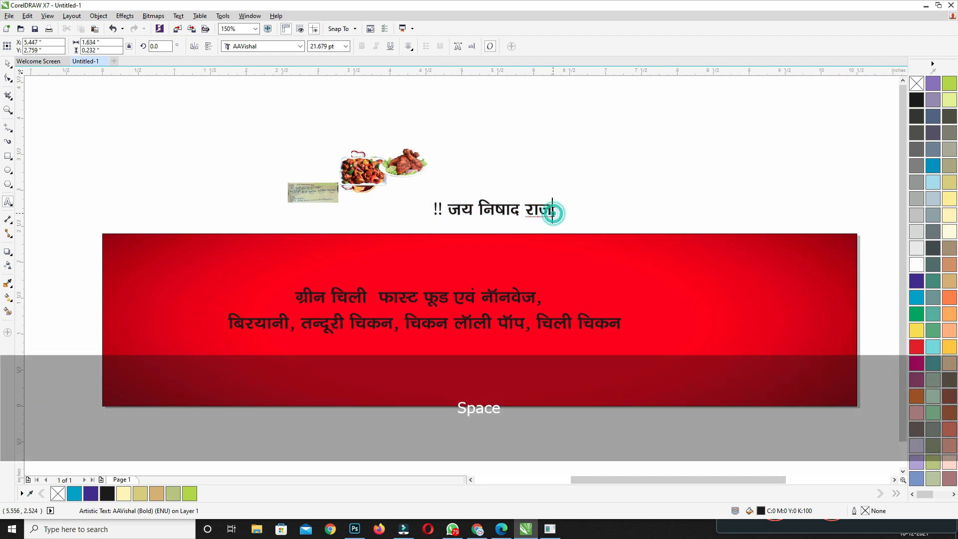
key(ctrl+a)
key(ctrl+2)
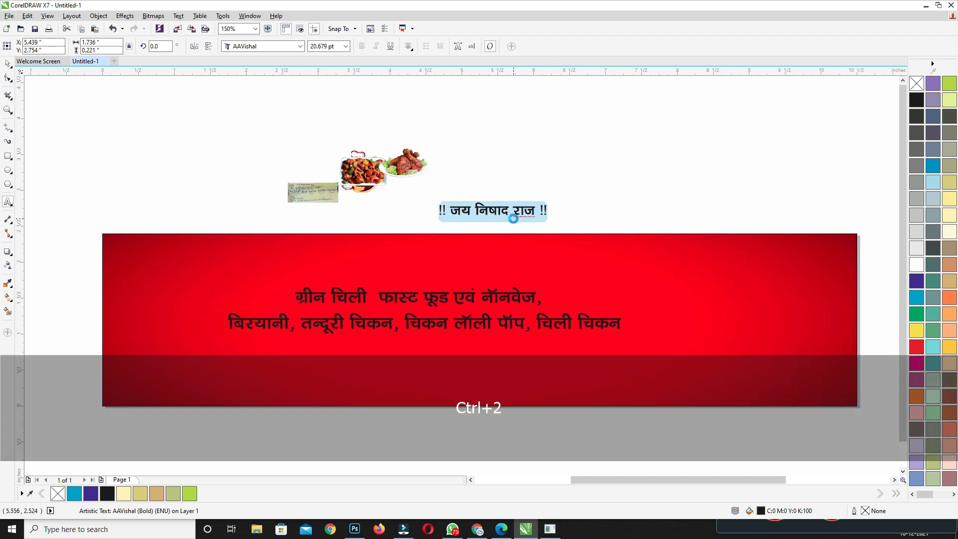
Step: Try the Abbasi Himalaya font on the !! जय निषाद राज !! slogan and undo it
click(263, 46)
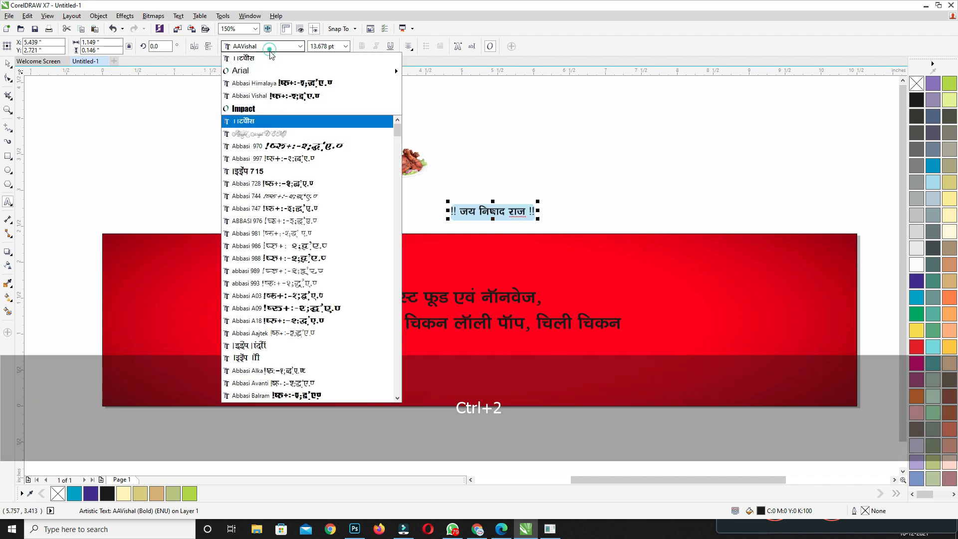
click(271, 80)
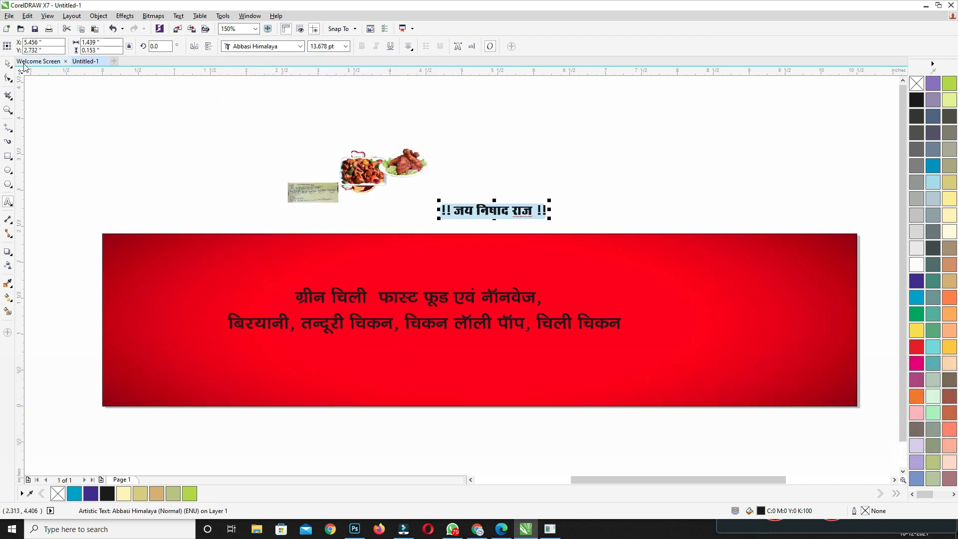
key(ctrl+z)
key(ctrl+z)
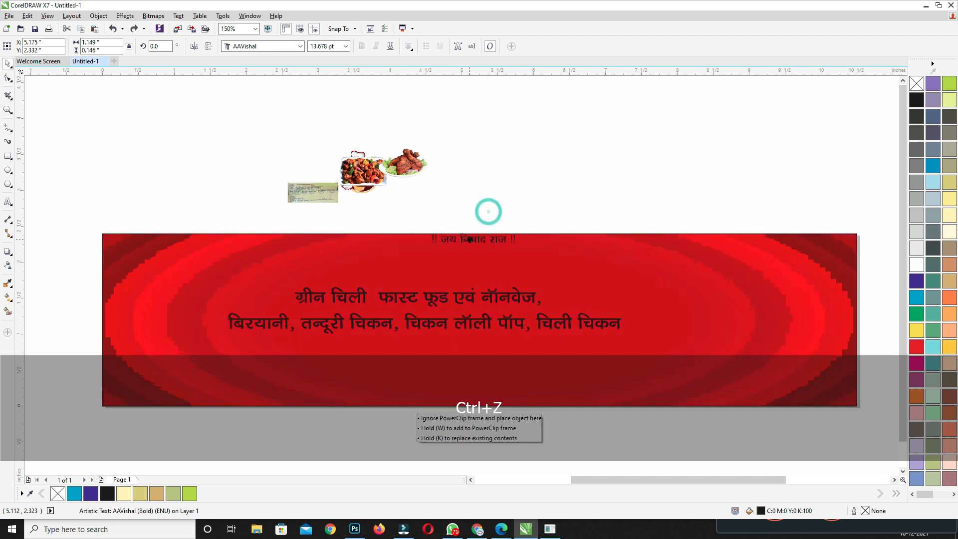
Step: Move the slogan just inside the banner's upper edge and centre it horizontally on the banner
shift+click(530, 245)
key(c)
click(604, 184)
click(478, 246)
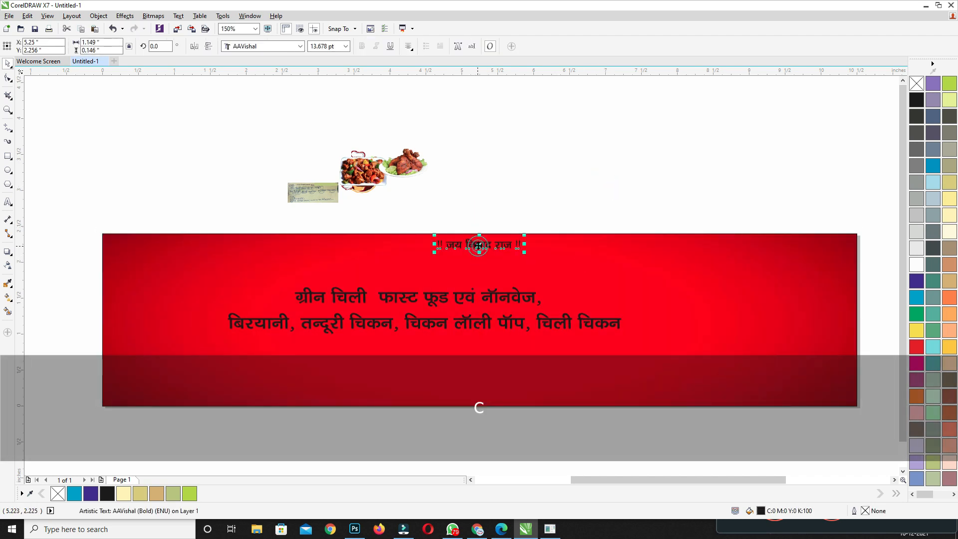
Step: Put ग्रीन चिली on its own line in the text block and remove the comma after नॉनवेज
scroll(348, 298, down, 1)
double_click(380, 266)
key(BackSpace)
key(Return)
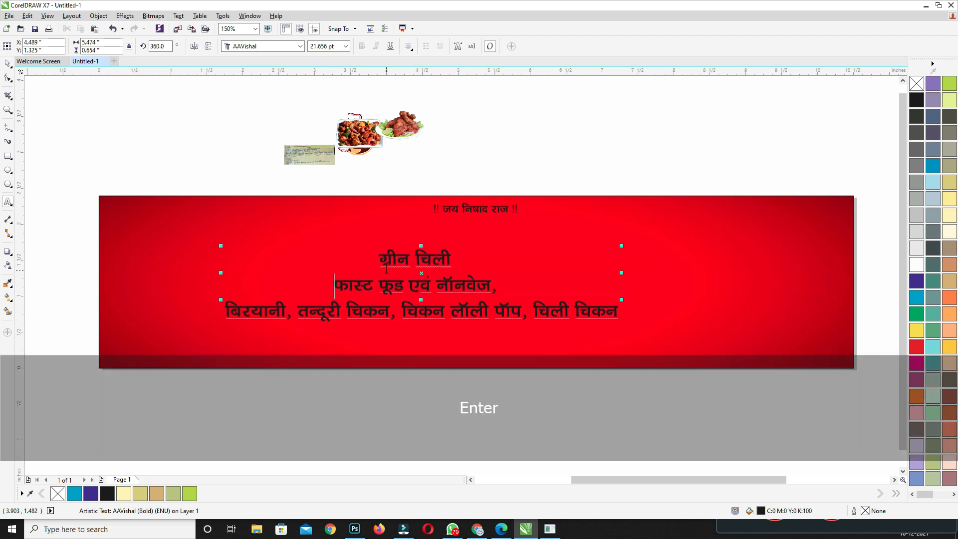
click(498, 289)
key(BackSpace)
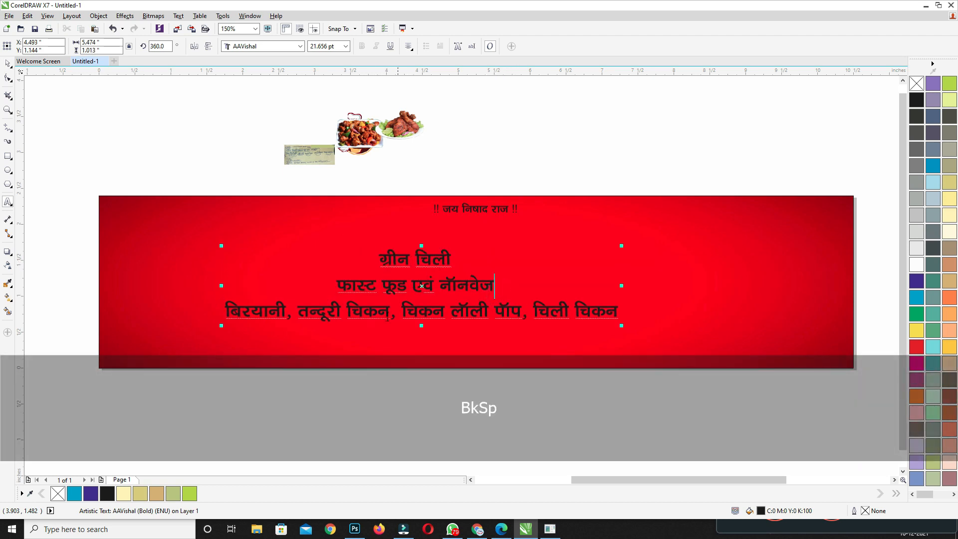
Step: Break the three-line text block apart into separate lines and delete the stray leftover piece
click(8, 63)
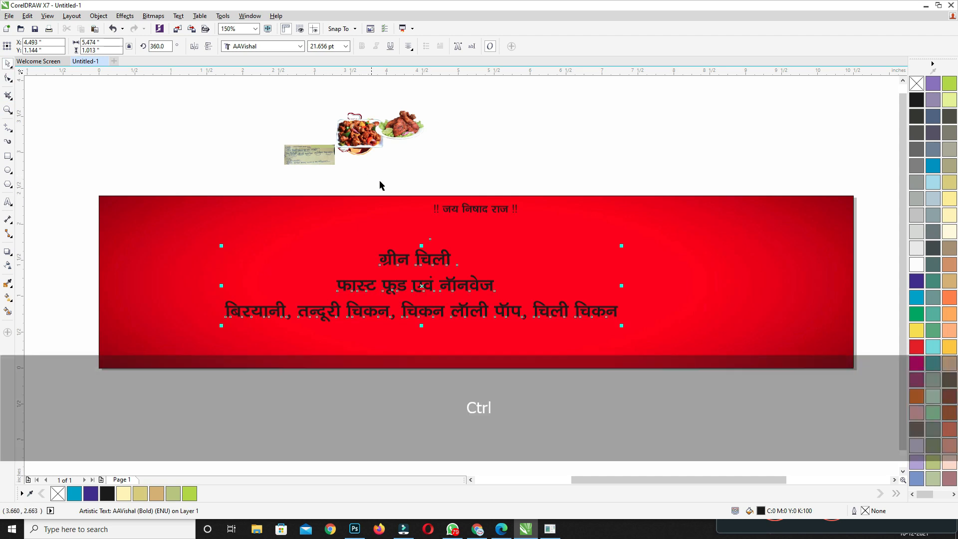
drag(438, 248, 438, 250)
key(Delete)
Step: Set the ग्रीन चिली line in the Abbasi Vishal font
click(429, 262)
click(256, 46)
click(274, 69)
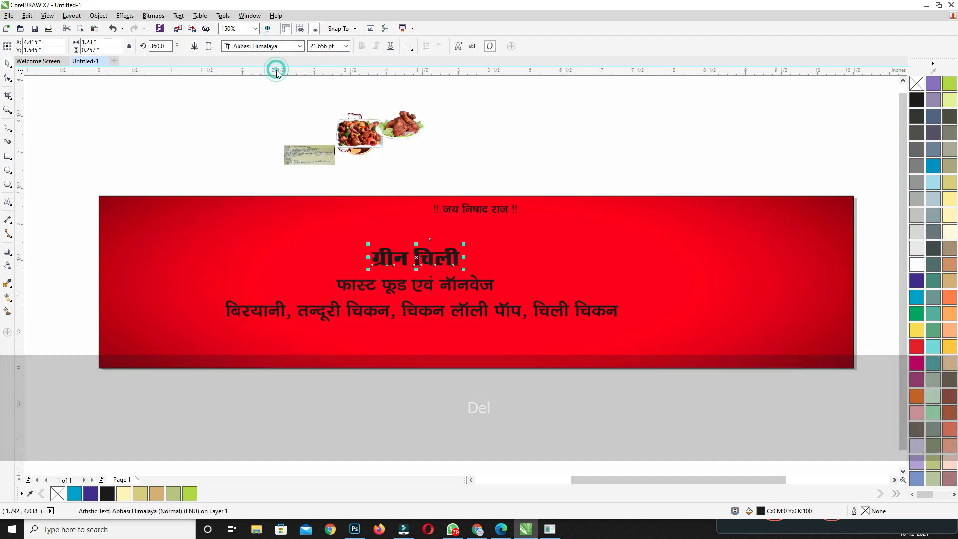
click(279, 46)
click(289, 96)
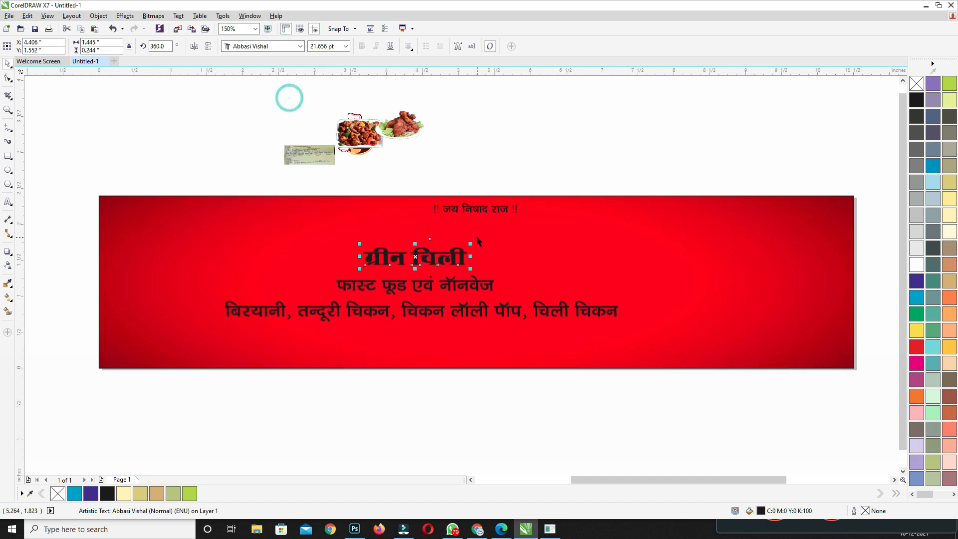
click(99, 275)
key(ctrl+z)
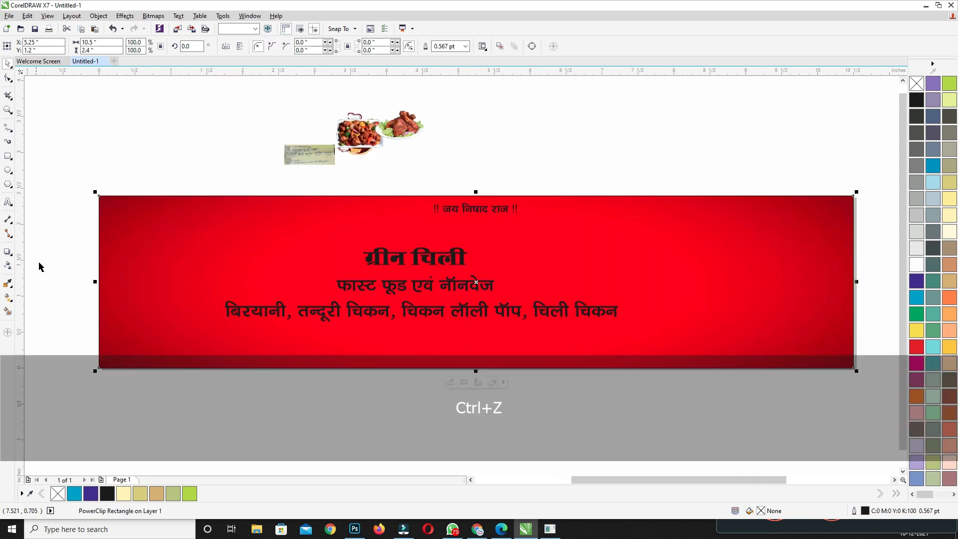
drag(671, 345, 672, 345)
Step: Move the two lower text lines down and enlarge ग्रीन चिली into the banner's main heading
drag(484, 282, 491, 355)
drag(470, 269, 601, 317)
drag(549, 273, 490, 272)
drag(399, 193, 454, 194)
drag(412, 254, 421, 254)
Step: Spread out the stacked food images and place the chef logo at the banner's left end, enlarged to about 1.43 inches
drag(427, 138, 351, 170)
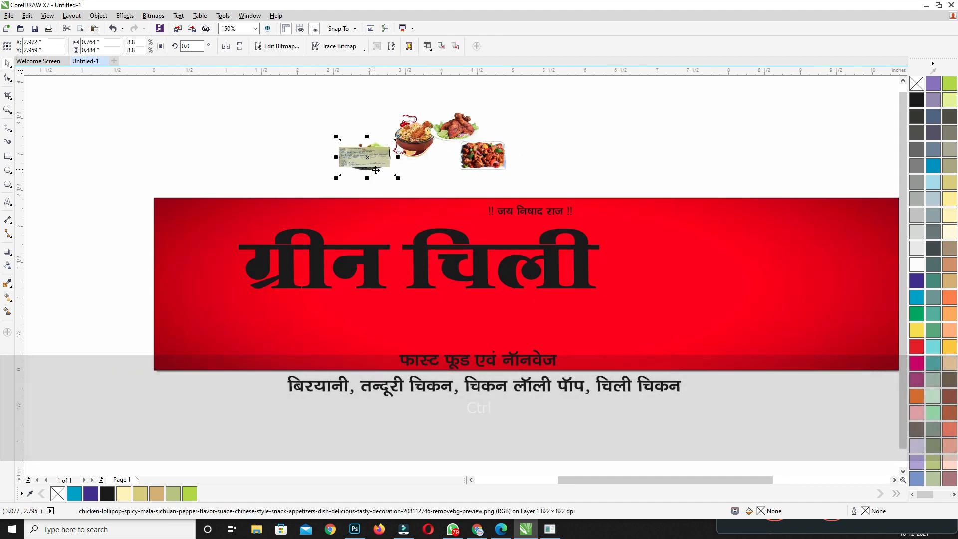
drag(401, 147, 180, 256)
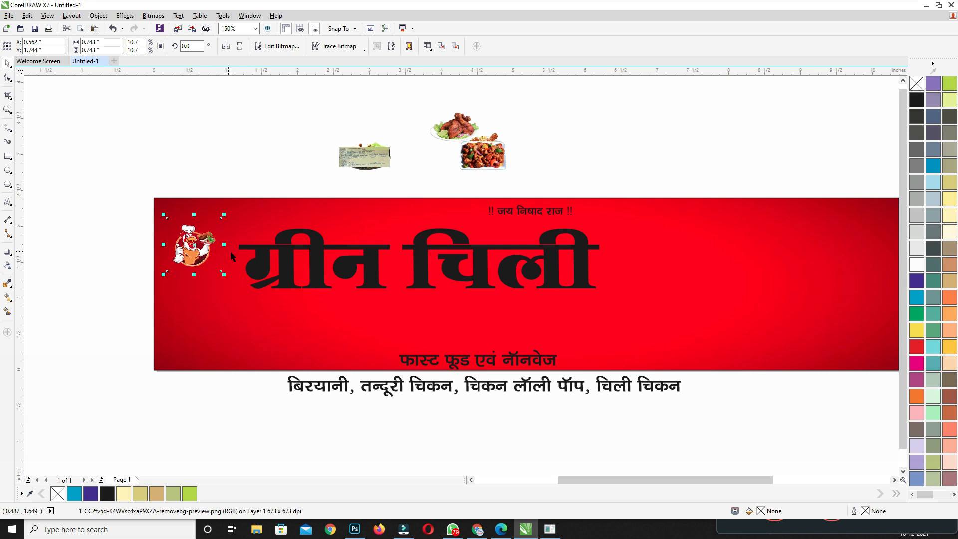
key(shift)
drag(230, 284, 248, 298)
drag(201, 254, 218, 255)
drag(221, 254, 302, 221)
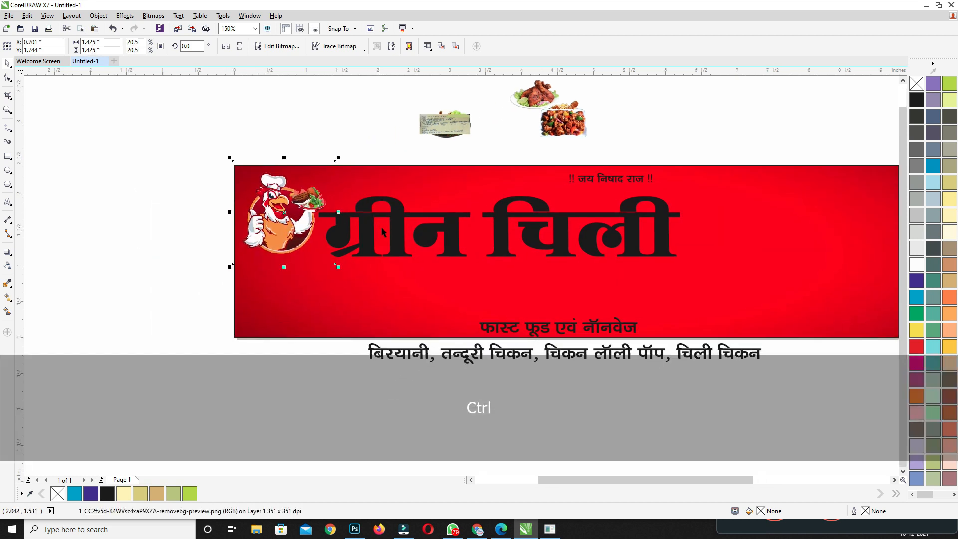
Step: Nudge the ग्रीन चिली heading up and enlarge it to about 5.02 × 1.0 inches
click(393, 230)
key(Up)
drag(500, 191, 502, 181)
Step: Move the slogan into the space above the ग्रीन चिली heading, between its raised strokes
drag(549, 206, 484, 189)
click(602, 180)
shift+click(570, 207)
key(c)
click(554, 129)
key(shift)
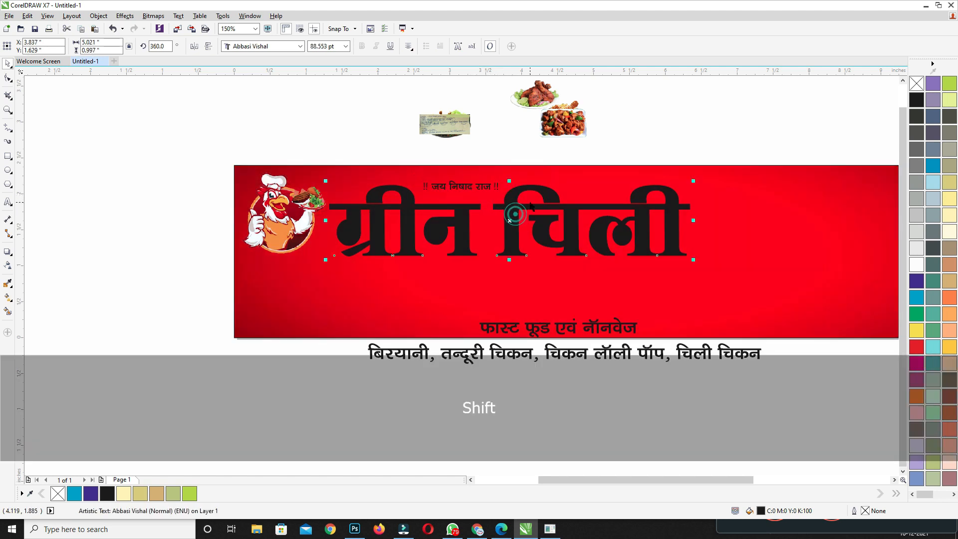
Step: Slant the ग्रीन चिली heading upward to the right by about 2.35 degrees and reposition it beside the chef logo
click(510, 214)
drag(509, 183, 516, 202)
click(538, 146)
click(484, 186)
mouse_move(691, 220)
mouse_down()
mouse_move(702, 220)
mouse_move(703, 208)
mouse_up()
drag(623, 220, 623, 224)
drag(551, 306, 545, 286)
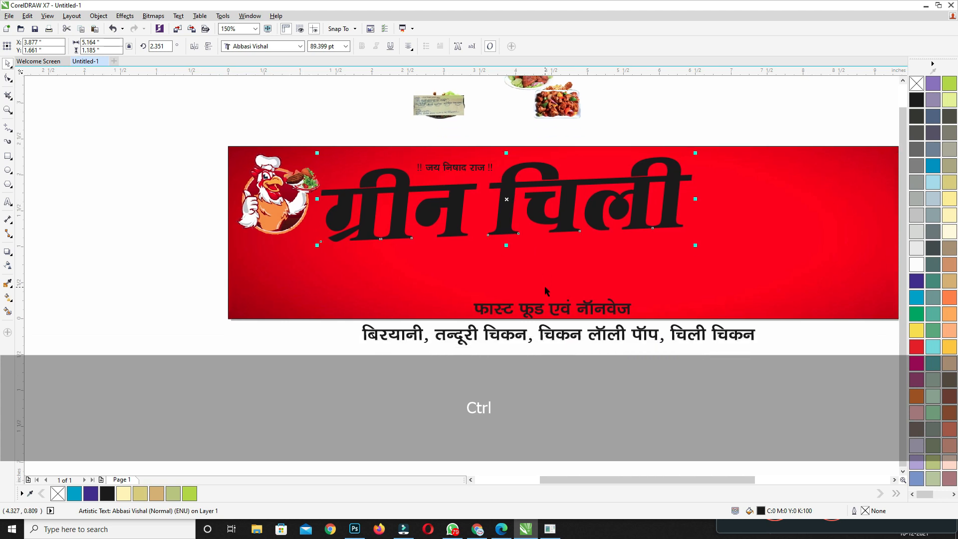
Step: Place the फास्ट फूड एवं नॉनवेज line under the heading, enlarged and in a bolder font
click(530, 310)
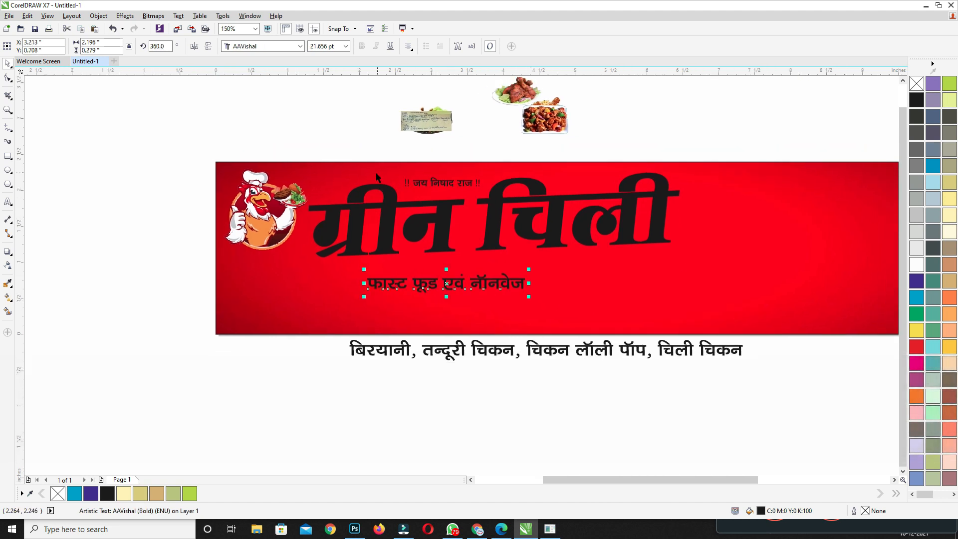
click(289, 48)
click(280, 82)
drag(542, 296, 569, 307)
key(c)
click(573, 400)
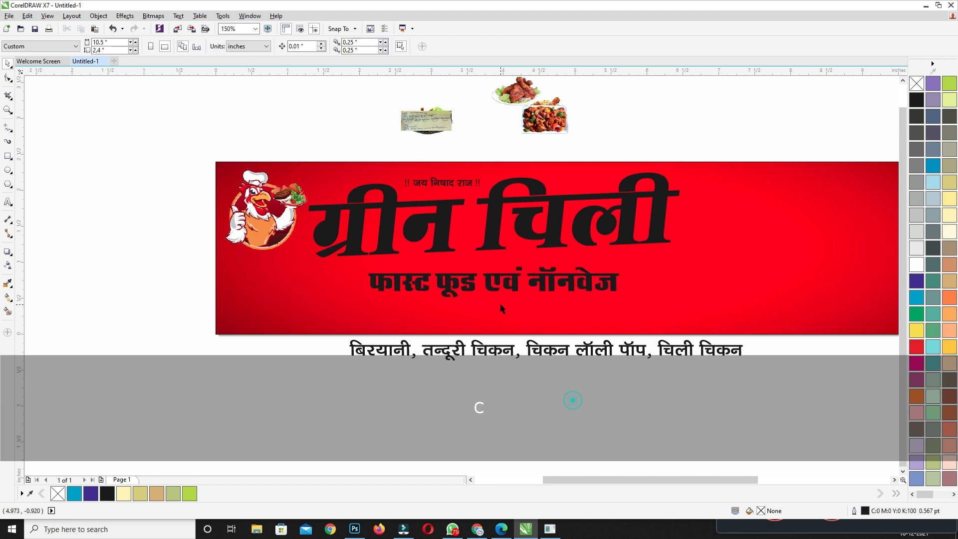
Step: Cut the word एवं from the फास्ट फूड tagline and enlarge the remaining text to about 4.41 × 0.63 inches
double_click(491, 291)
drag(478, 282, 521, 282)
key(ctrl+x)
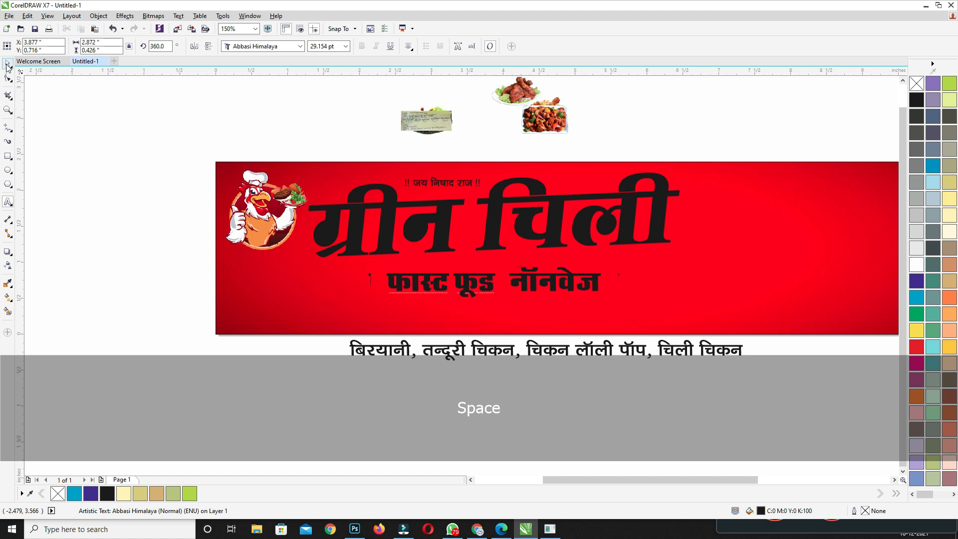
drag(606, 302, 658, 321)
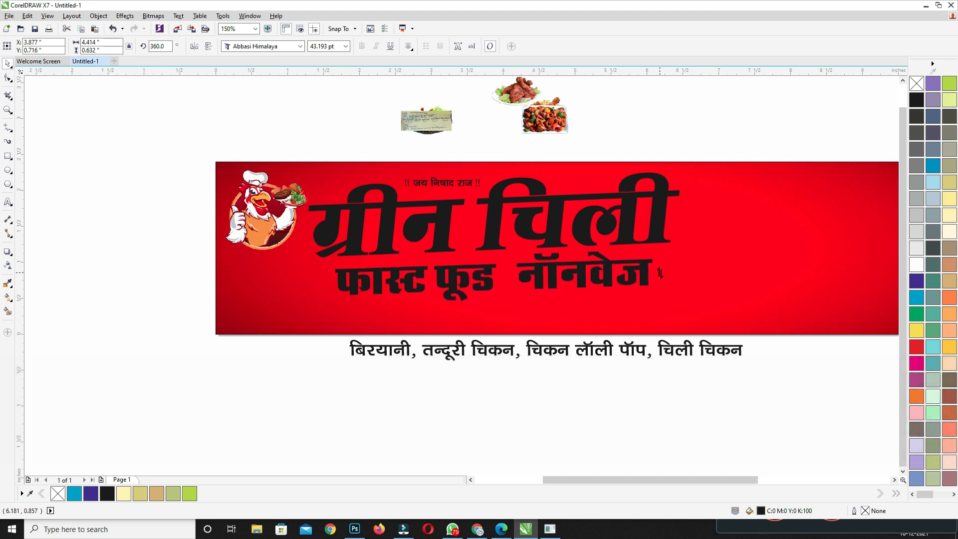
Step: Slant the tagline upward to the right by about 2 degrees and enlarge it to about 4.76 × 0.75 inches
drag(661, 277, 682, 311)
click(640, 385)
click(642, 274)
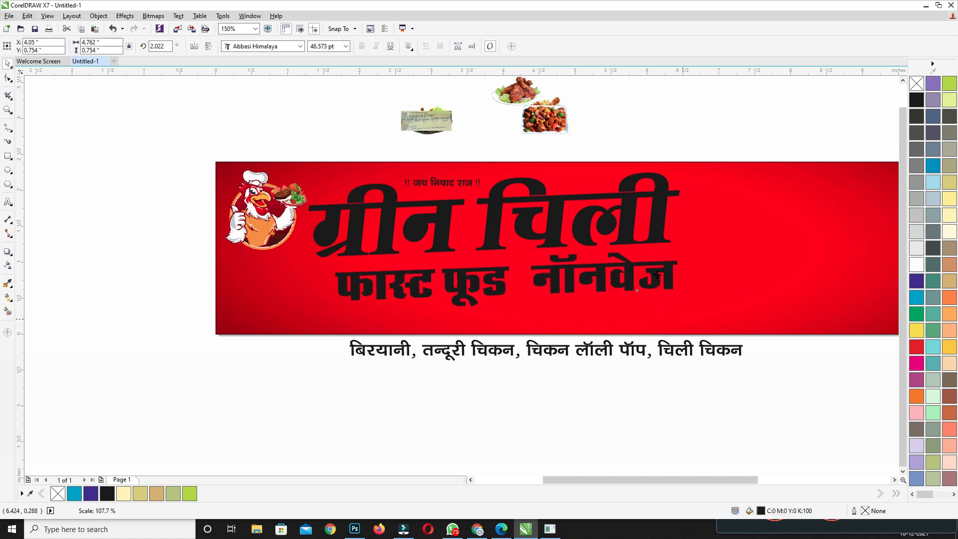
Step: Centre the tagline horizontally on the ग्रीन चिली heading and nudge it slightly down and to the right
shift+click(631, 241)
key(c)
click(620, 277)
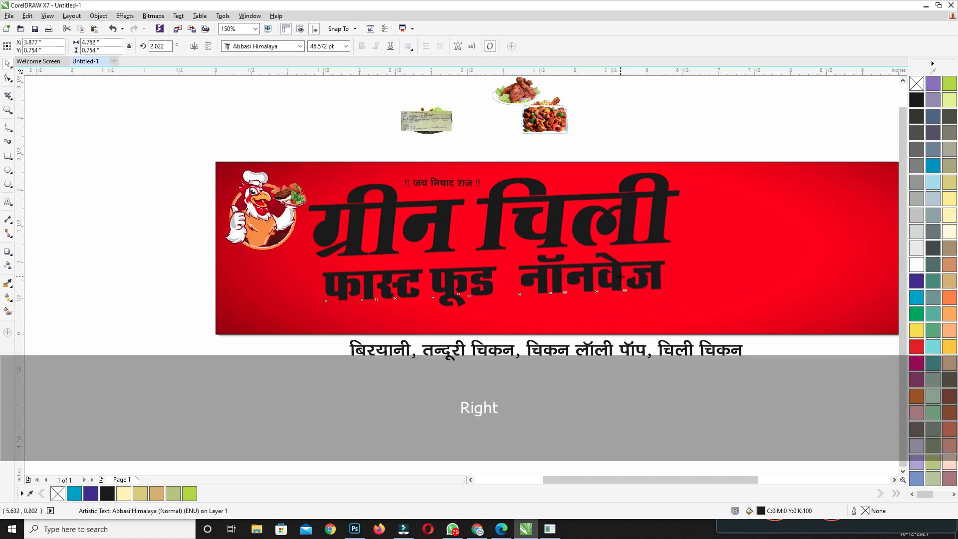
key(Down)
key(Down)
key(Right)
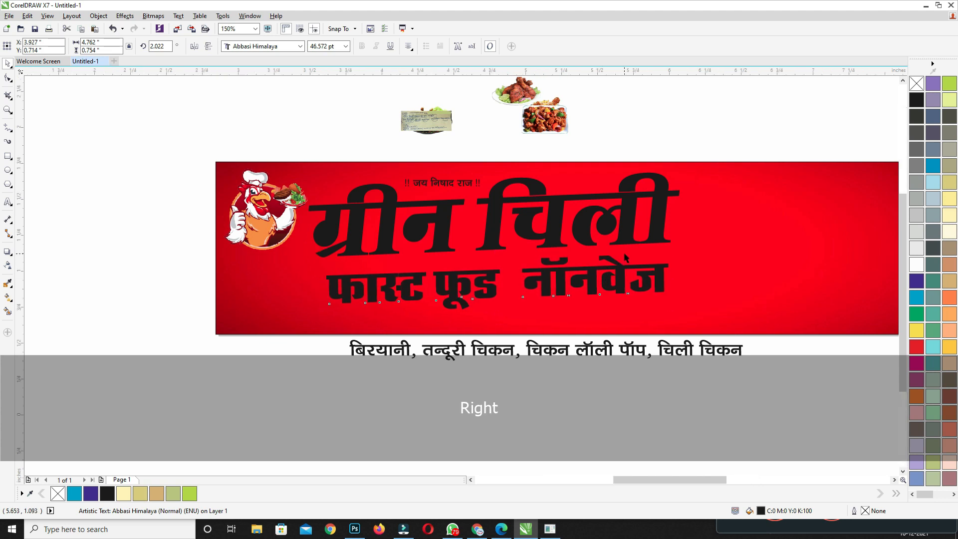
Step: Shift the final vowel sign of चिली to the right with the Shape tool, to a 4% horizontal character offset
click(631, 239)
scroll(631, 240, up, 2)
click(8, 77)
drag(687, 225, 657, 237)
key(Right)
key(Right)
key(Right)
key(Right)
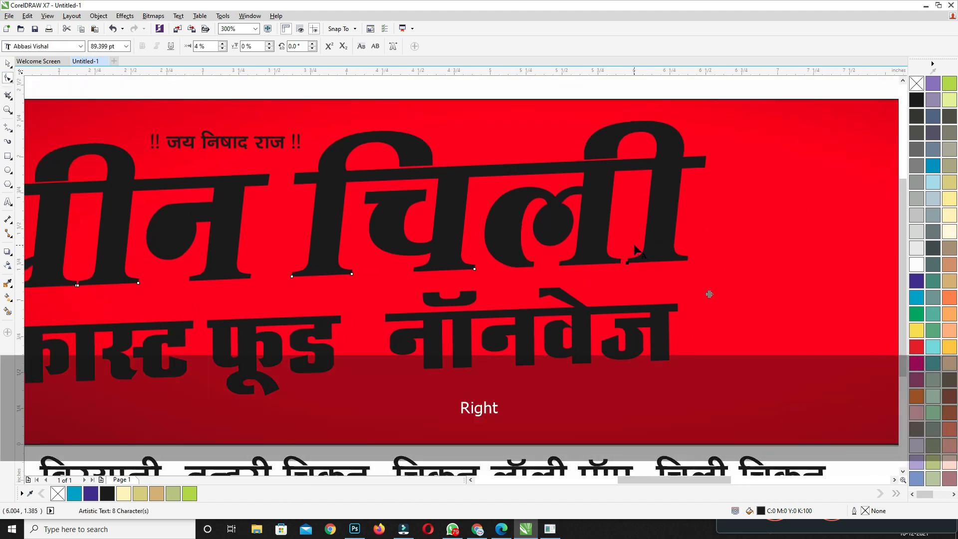
scroll(614, 262, down, 2)
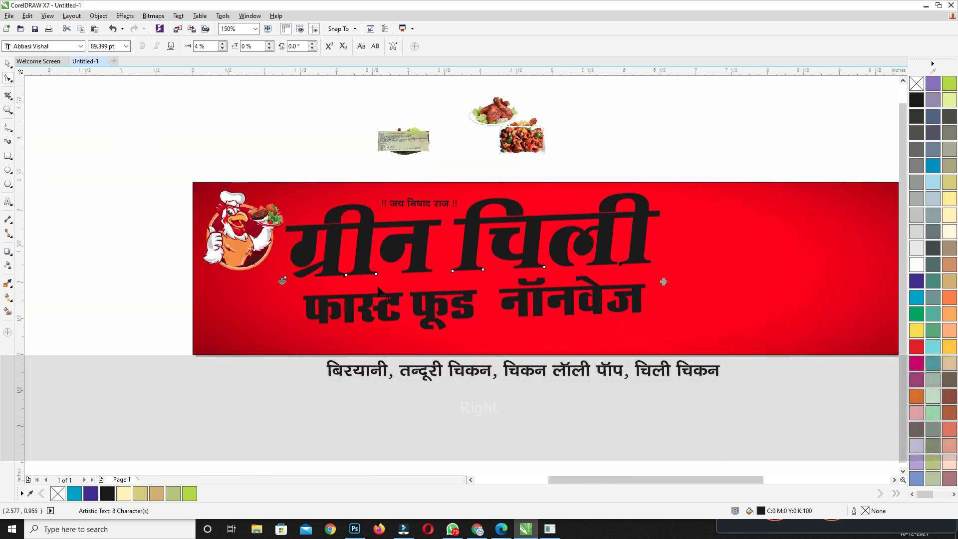
Step: Shift the vowel sign of ग्री with the Shape tool to a 0% horizontal character offset
scroll(341, 281, up, 2)
drag(207, 297, 346, 244)
key(Left)
key(Left)
key(Left)
key(Left)
key(Left)
scroll(347, 272, up, 2)
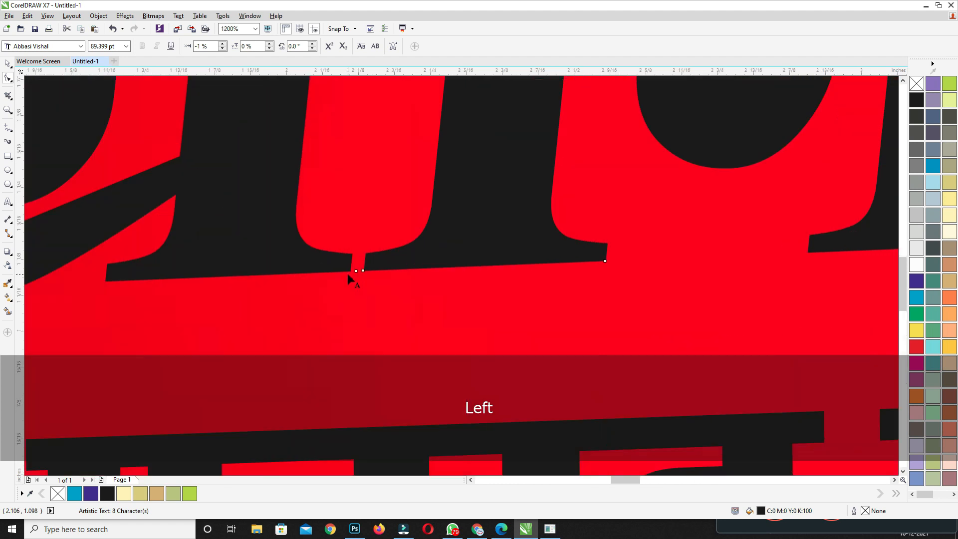
click(357, 270)
click(361, 271)
scroll(361, 271, down, 2)
key(Right)
click(7, 63)
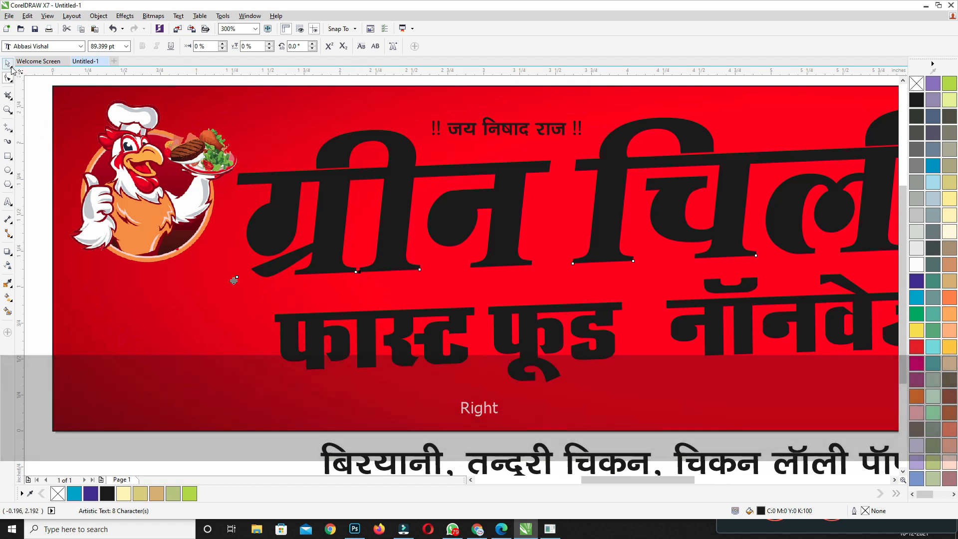
Step: Tighten the gap between the tagline and the ग्रीन चिली heading by nudging the tagline up and the heading down
scroll(310, 216, down, 1)
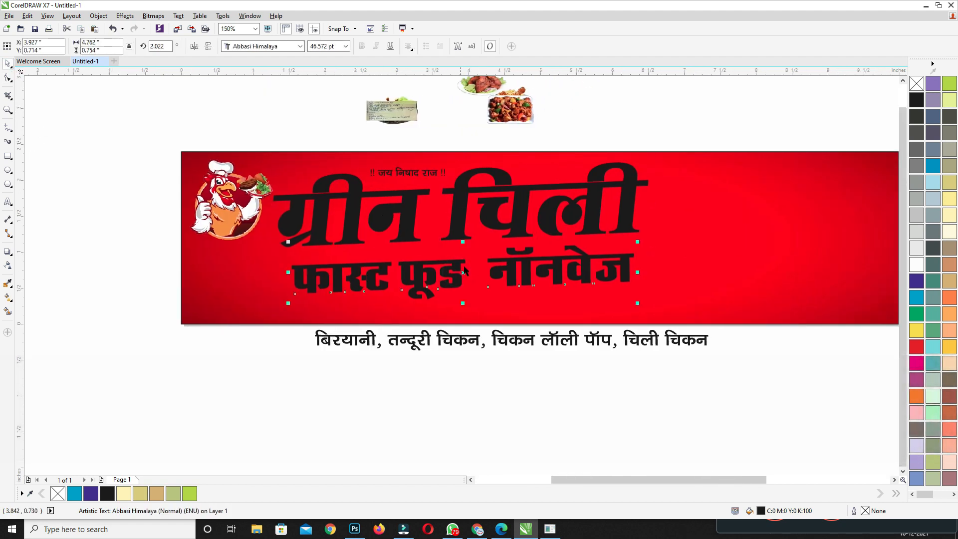
key(Up)
shift+click(458, 226)
key(Down)
key(Down)
key(Down)
key(Down)
key(Down)
click(245, 213)
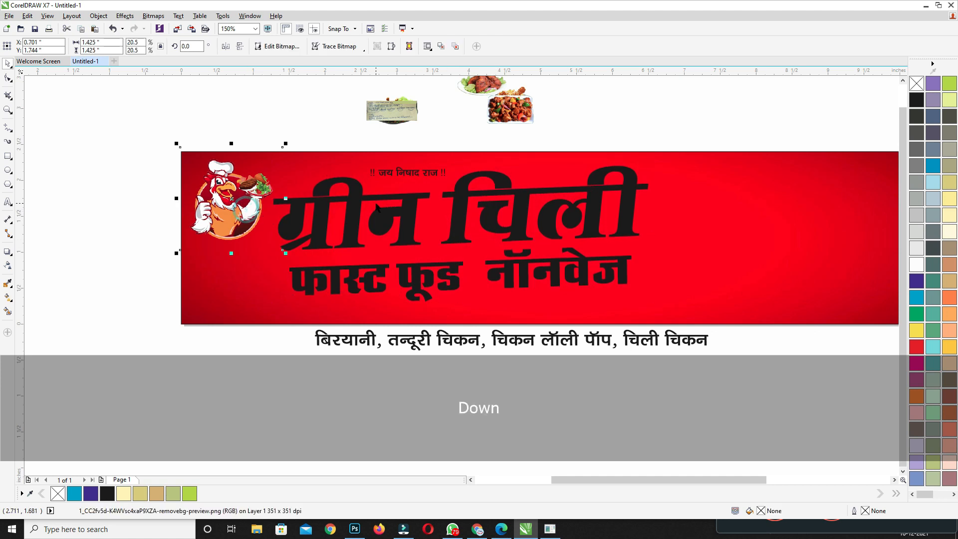
Step: Stretch the heading and the tagline together to about 5.25 × 2.05 inches
scroll(527, 130, up, 1)
scroll(579, 144, right, 2)
scroll(613, 205, down, 1)
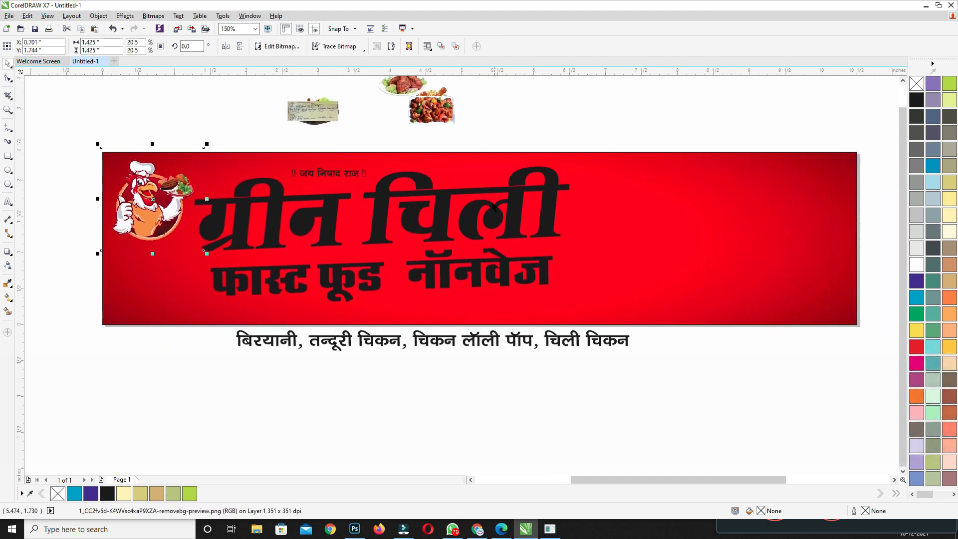
click(445, 214)
drag(383, 305, 382, 316)
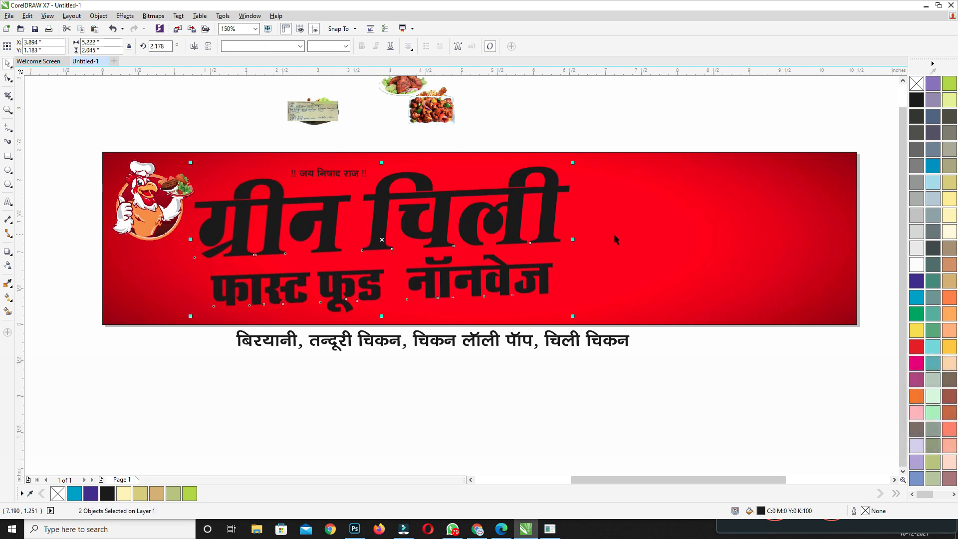
drag(572, 239, 575, 239)
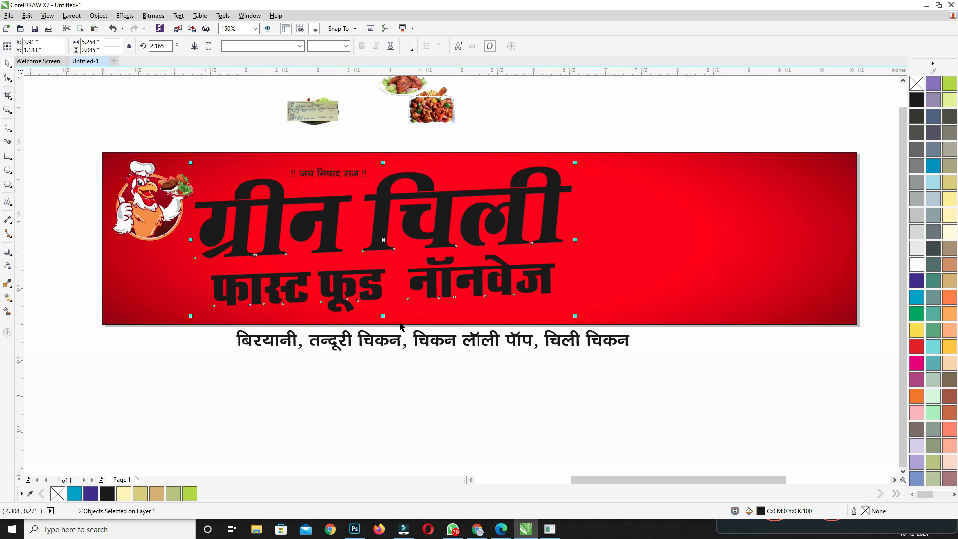
click(391, 376)
Step: Reposition the vowel sign under फ in फूड with the Shape tool, offset -21% horizontally and 7% vertically
click(348, 298)
key(F10)
scroll(387, 272, up, 2)
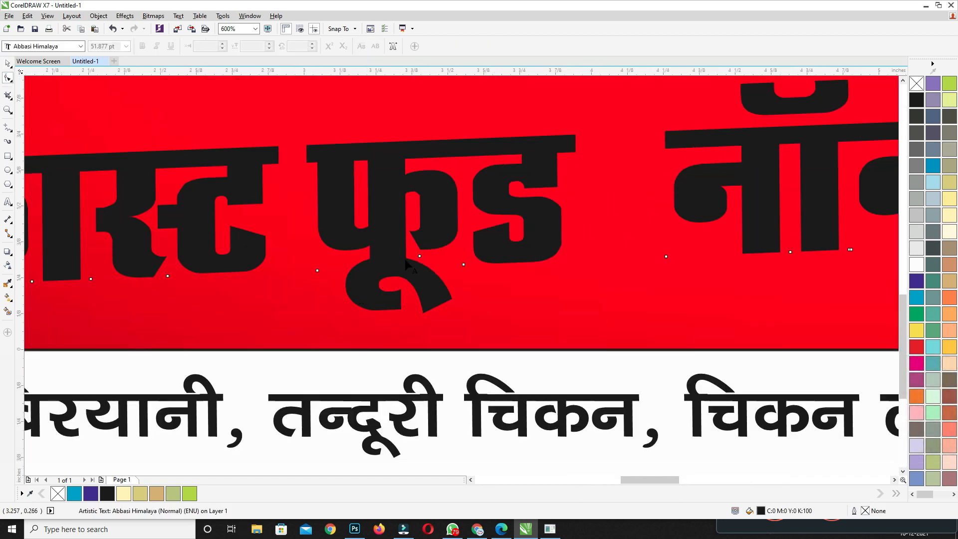
click(420, 255)
drag(418, 251, 418, 250)
scroll(418, 251, down, 3)
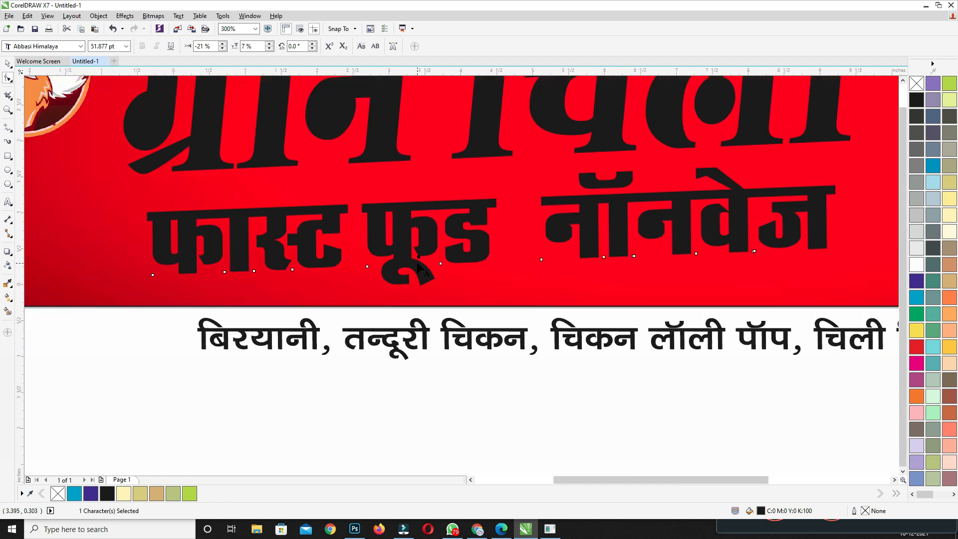
drag(240, 172, 220, 217)
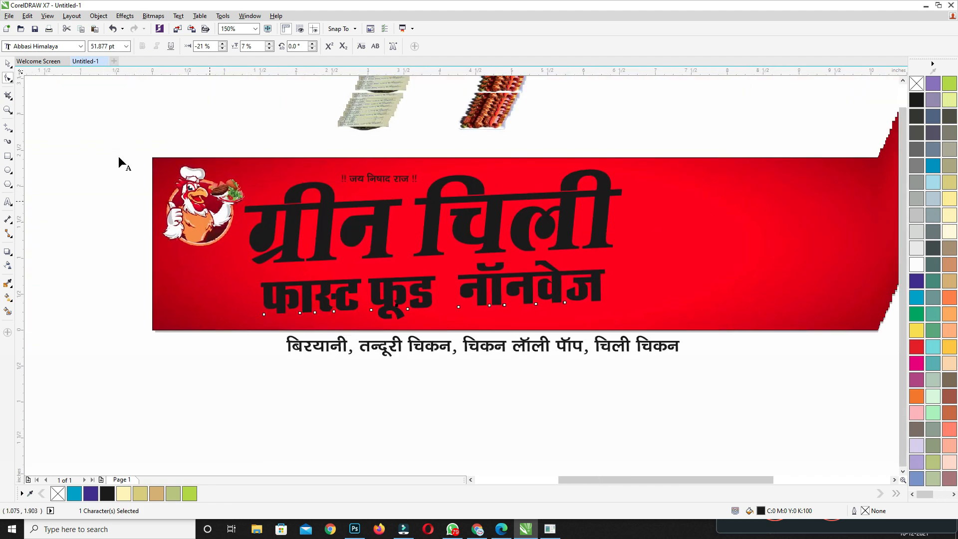
click(7, 63)
Step: Draw a rectangle about 1.02 × 0.68 inches in the banner's empty right half and round its corners to about 0.1 inch
drag(313, 138, 289, 150)
drag(376, 140, 352, 140)
drag(581, 139, 544, 148)
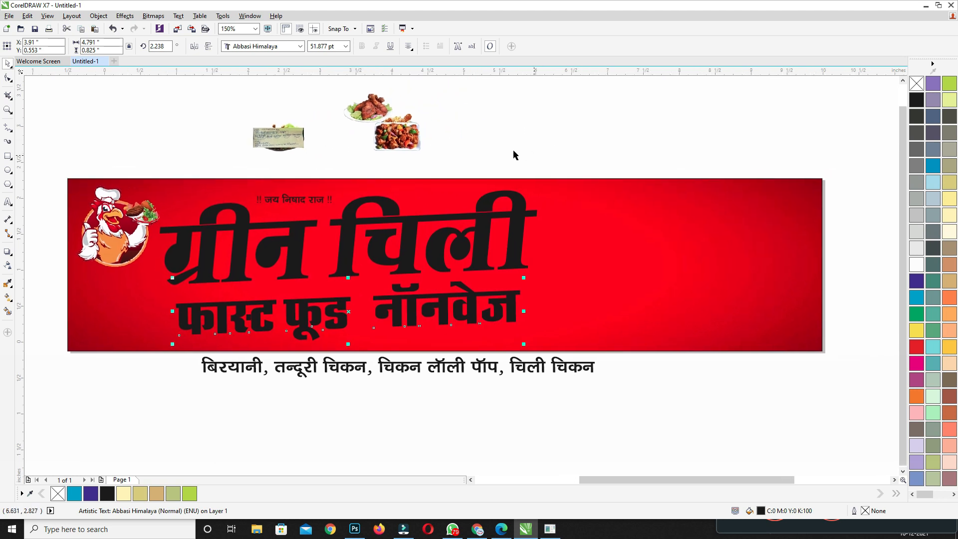
click(8, 157)
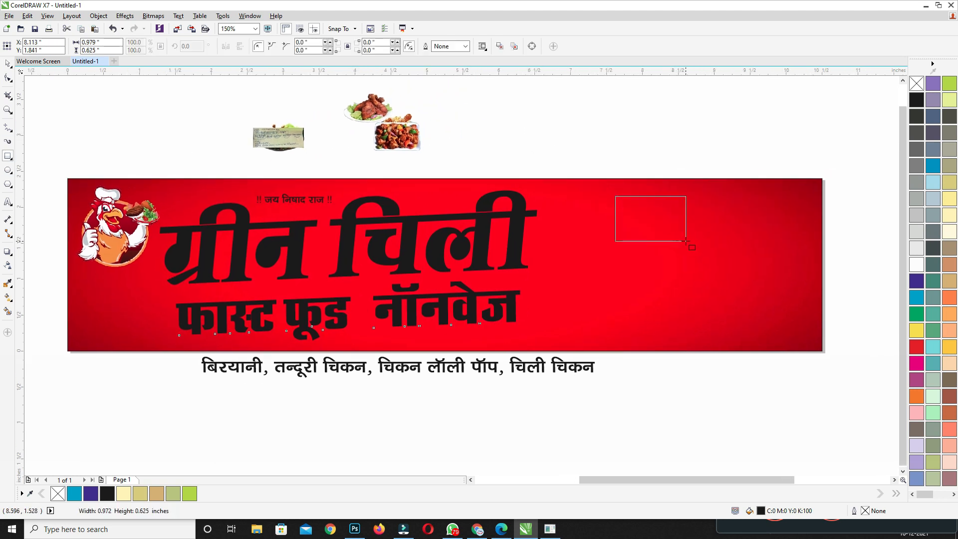
drag(686, 242, 689, 245)
drag(617, 198, 621, 202)
click(9, 67)
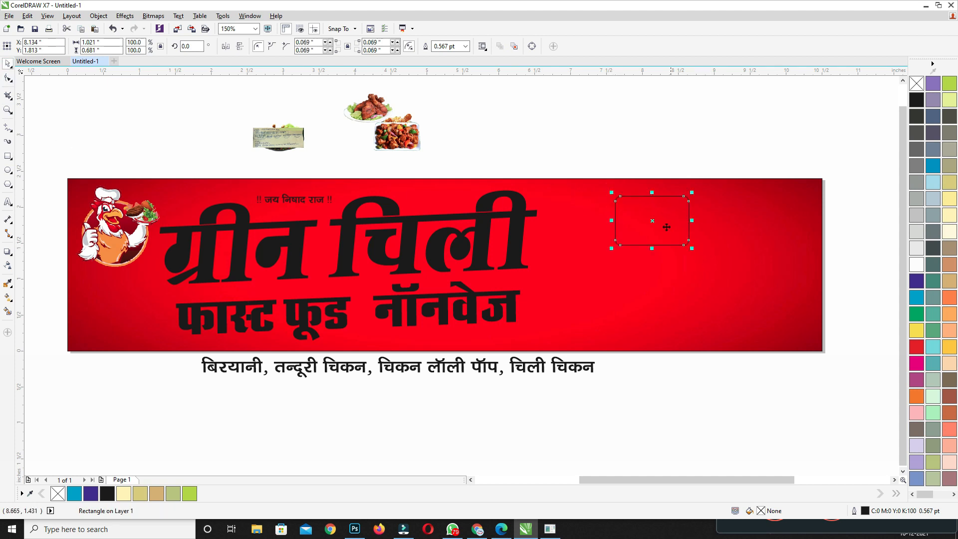
drag(669, 229, 665, 225)
drag(616, 196, 619, 196)
click(7, 63)
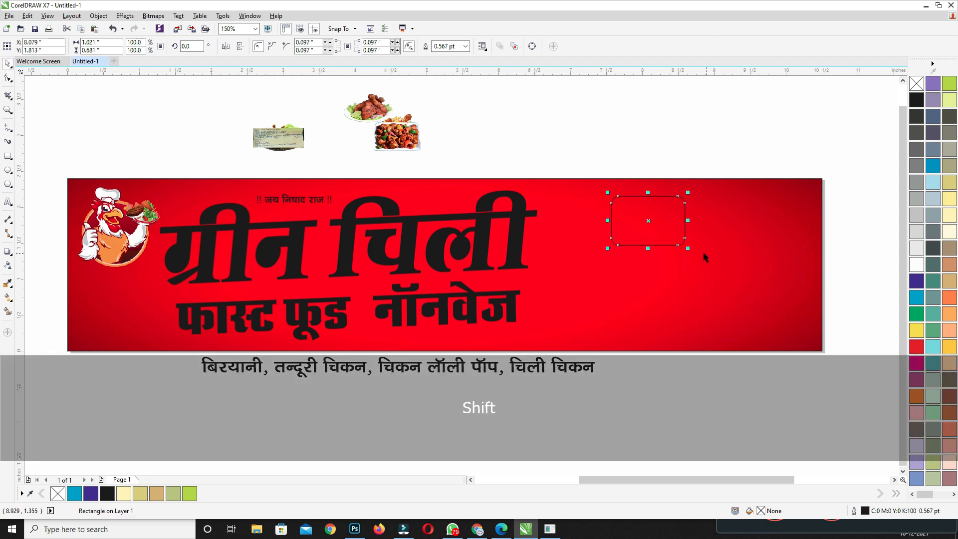
Step: Enlarge the rounded rectangle to about 1.42 × 0.93 inches, fill it white and remove its outline
drag(698, 254, 677, 231)
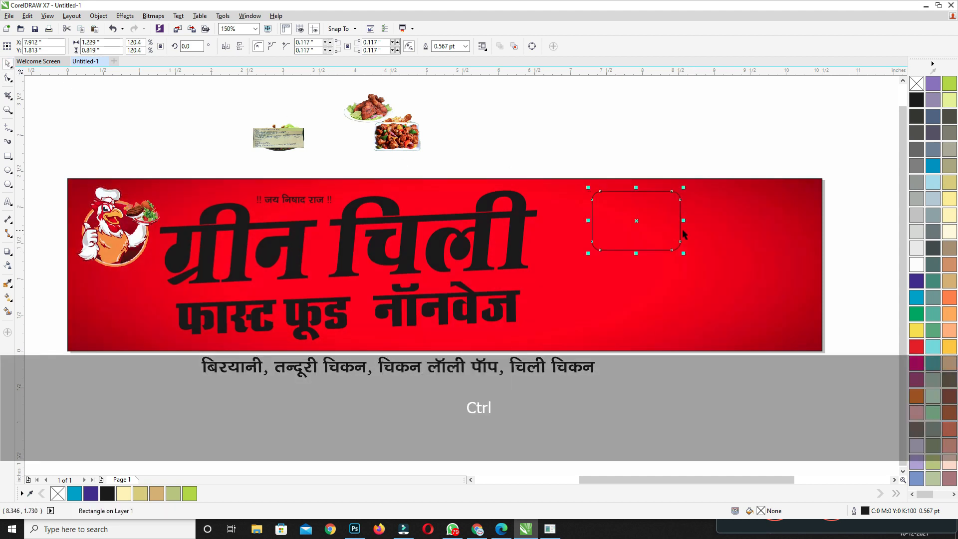
click(918, 266)
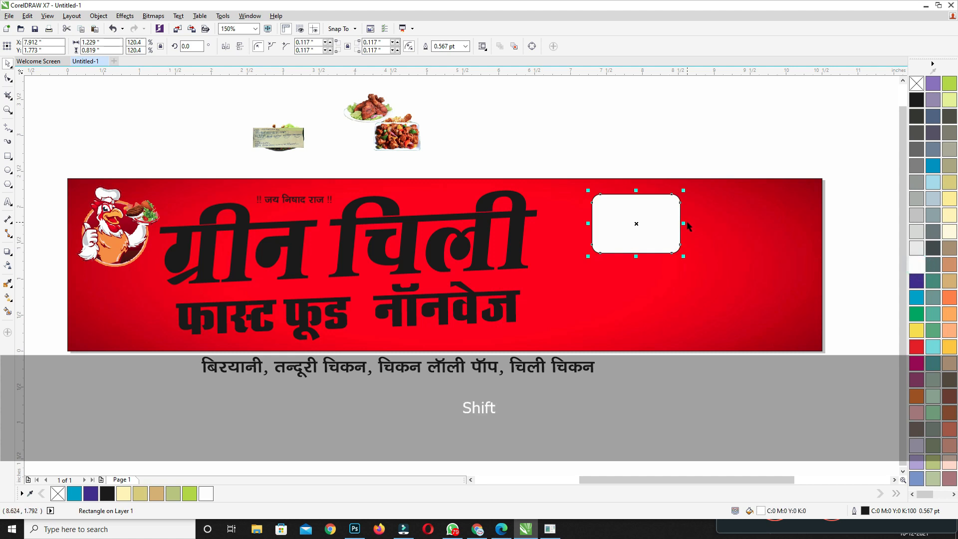
drag(685, 224, 673, 226)
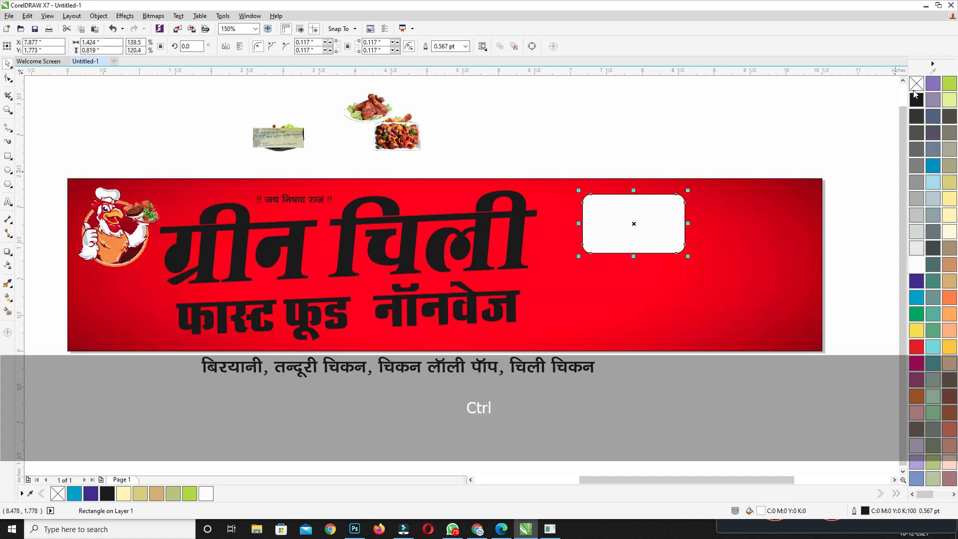
drag(633, 256, 632, 264)
scroll(644, 237, up, 2)
drag(667, 224, 584, 235)
Step: Duplicate the white card in place, fill the copy black and fade it from left to right with a linear transparency
key(KP_Add)
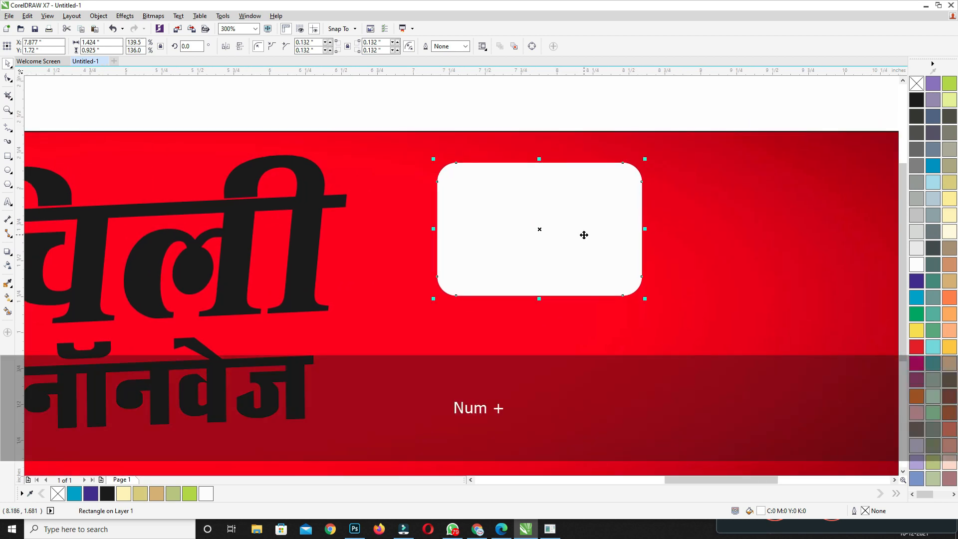
click(916, 100)
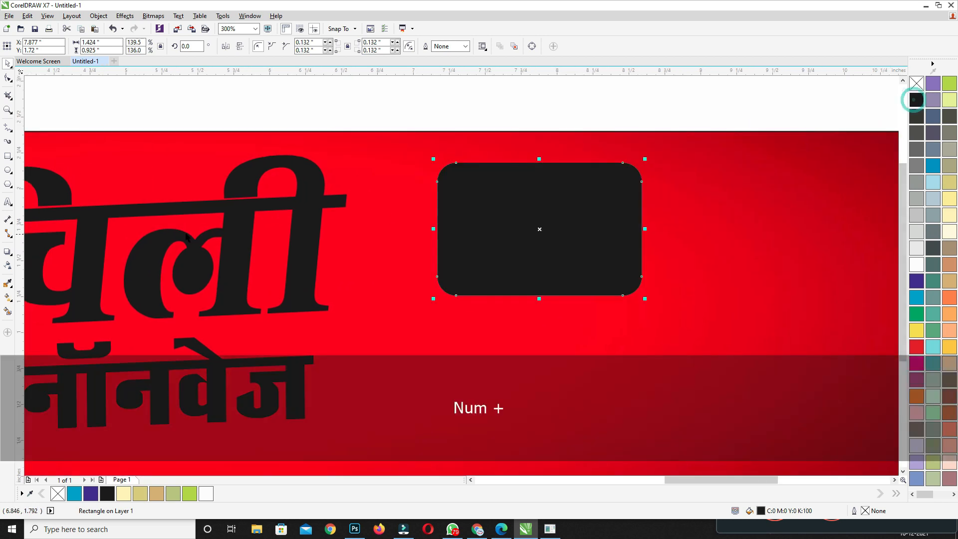
click(8, 265)
drag(438, 230, 636, 229)
click(11, 64)
click(327, 107)
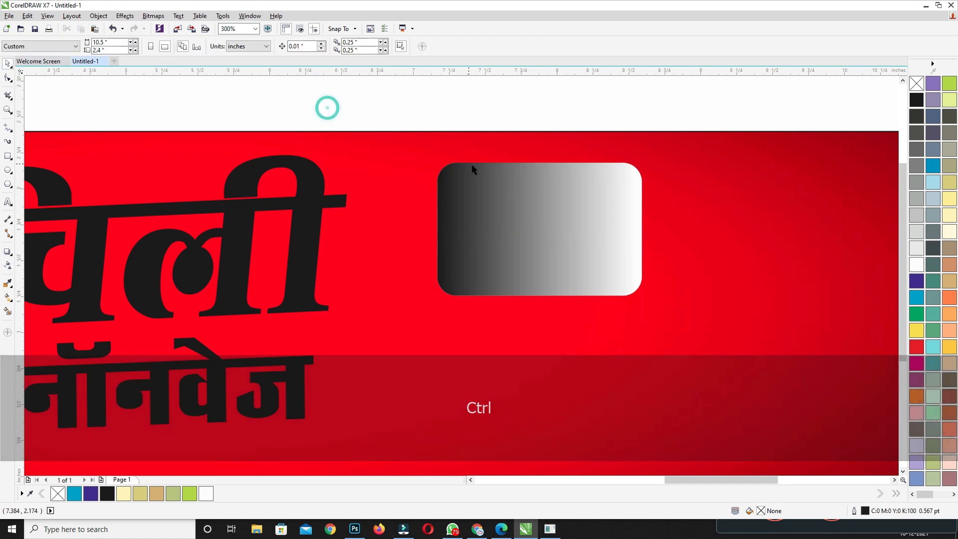
Step: Skew the faded black copy downward on its right side and bring the white card in front of it as a shadow
click(542, 197)
click(558, 203)
drag(645, 229, 644, 249)
key(shift+Page_Up)
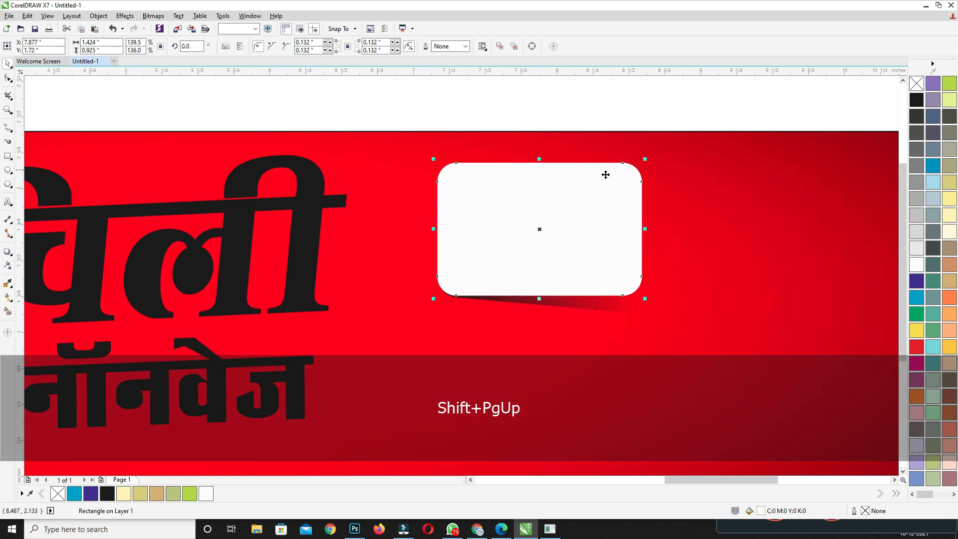
scroll(597, 245, down, 2)
drag(490, 168, 636, 284)
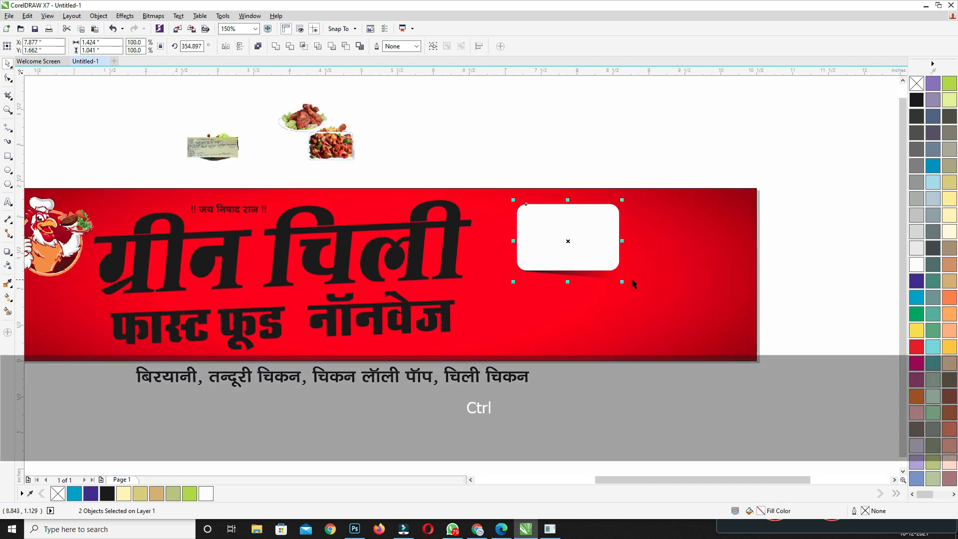
click(606, 176)
click(338, 148)
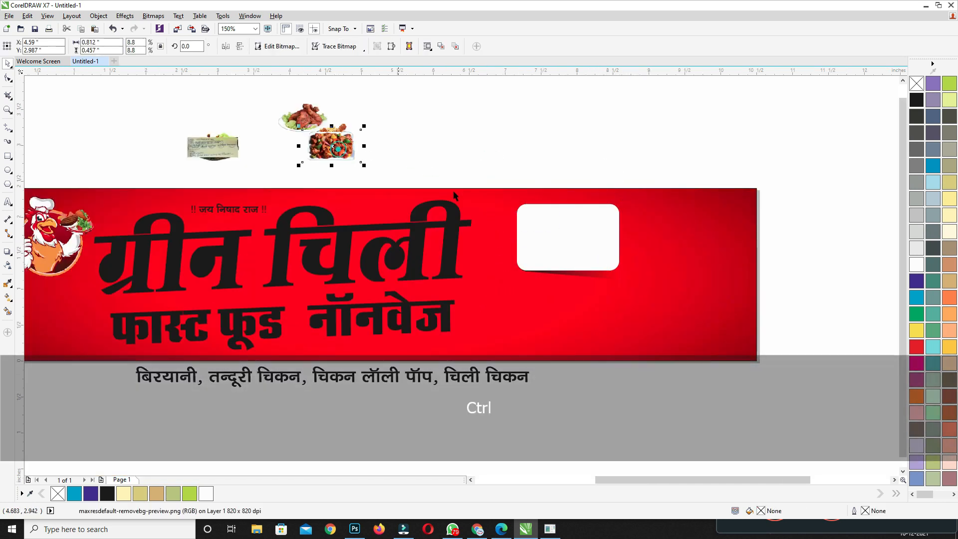
shift+click(564, 240)
key(e)
key(ctrl+z)
Step: Bring the three food images above the banner to the front of the stacking order
drag(230, 121, 216, 93)
drag(146, 98, 515, 214)
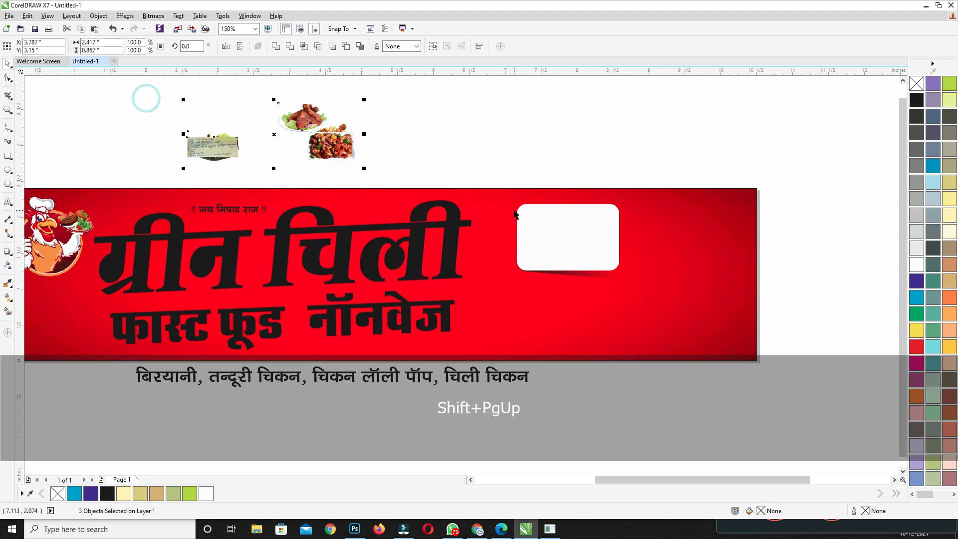
click(454, 120)
Step: Centre the rectangular plate's chicken image on the white card and enlarge it to about 1.26 × 0.71 inches
click(331, 145)
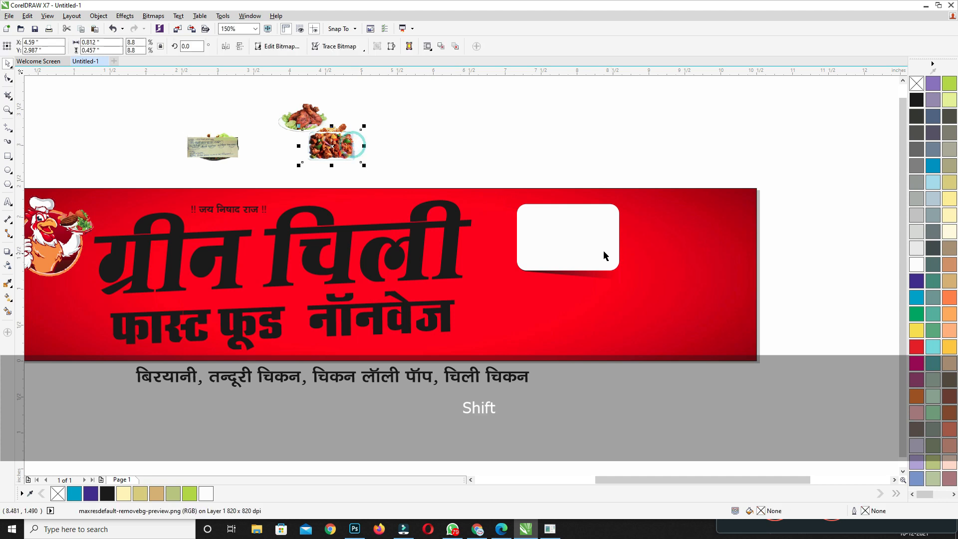
shift+click(603, 254)
key(c)
key(e)
click(607, 130)
click(572, 247)
scroll(572, 247, up, 2)
drag(615, 265, 646, 283)
Step: Crop the empty left and right margins of the chicken image on the card by moving its edge nodes inward
right_click(588, 224)
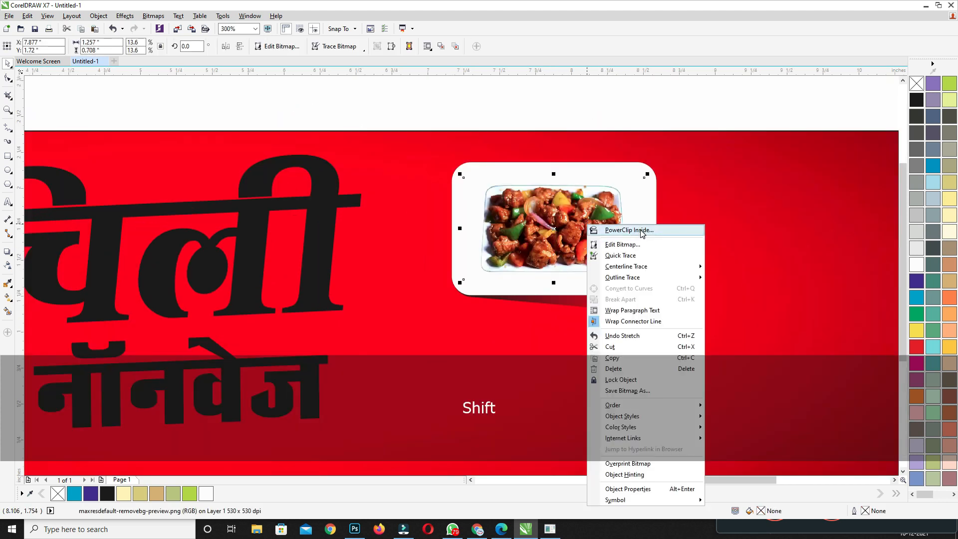
click(8, 79)
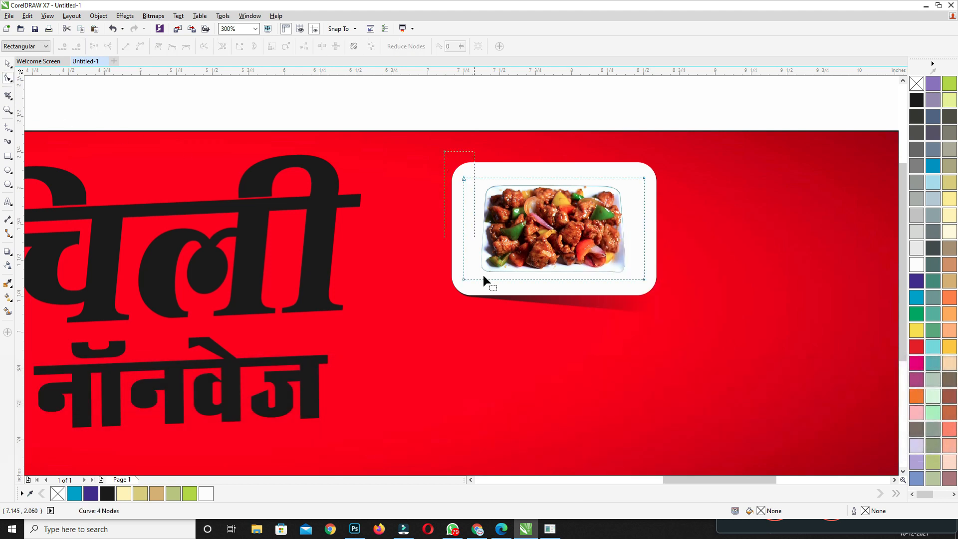
drag(465, 278, 477, 278)
drag(623, 133, 662, 280)
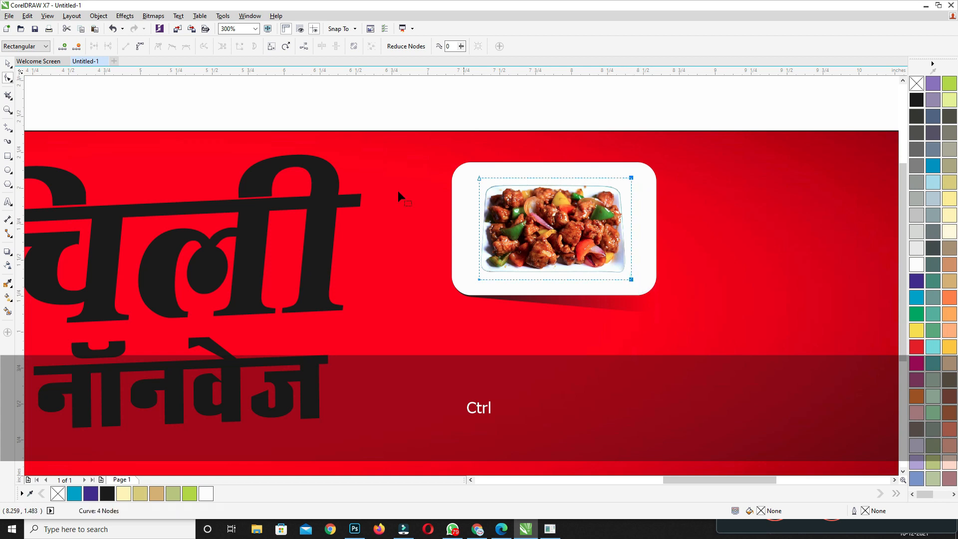
Step: Enlarge the cropped chicken image slightly and PowerClip it inside the white card
click(9, 63)
drag(641, 285, 649, 291)
right_click(599, 203)
click(599, 207)
click(594, 165)
Step: Group the card with its shadow, place a copy beside it on the banner's right end, and ungroup the copy
scroll(538, 216, down, 2)
drag(458, 148, 627, 285)
key(ctrl+g)
drag(544, 220, 655, 220)
key(ctrl+u)
Step: Centre the roast chicken image on the second card in front and enlarge it to about 1.27 × 0.78 inches
click(656, 138)
click(286, 101)
shift+click(666, 194)
key(c)
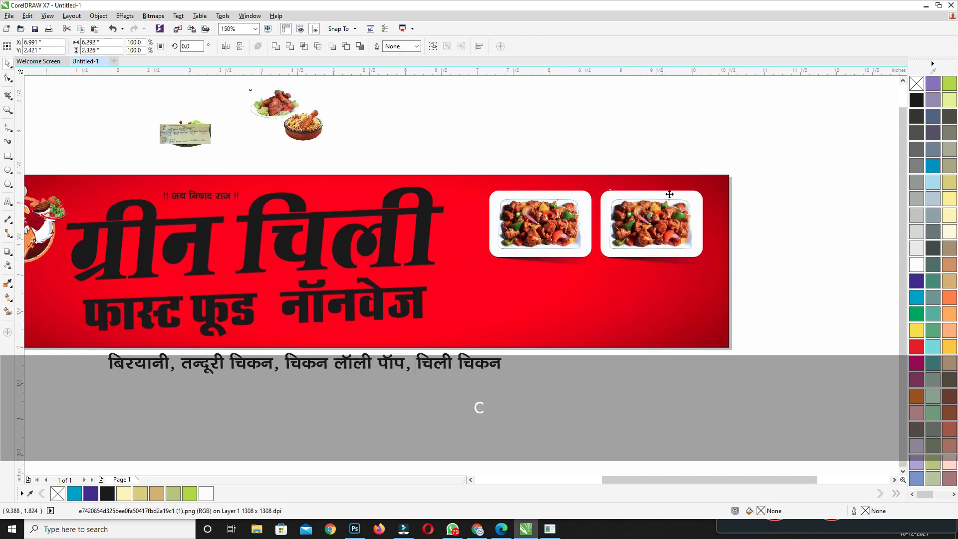
click(705, 114)
click(648, 101)
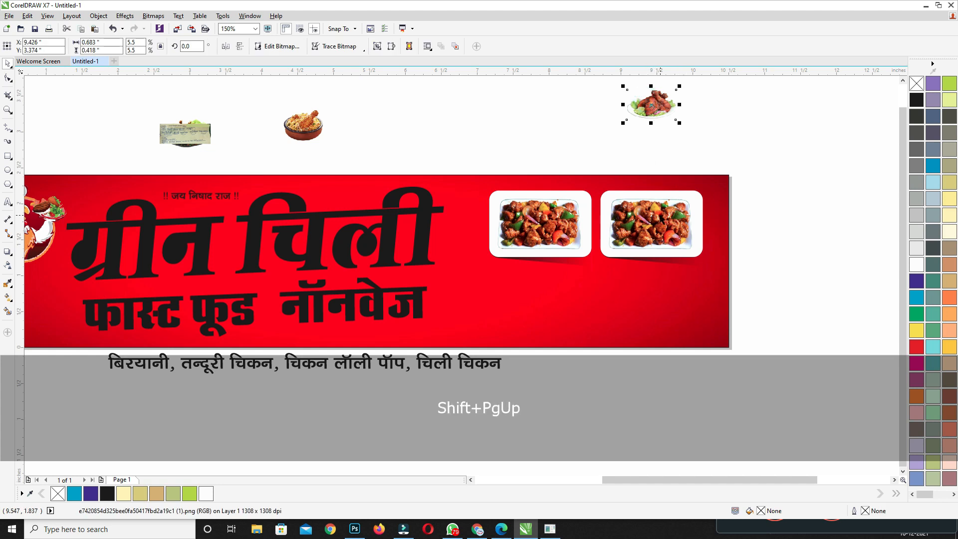
shift+click(660, 216)
key(e)
click(712, 123)
click(663, 214)
scroll(675, 241, up, 1)
drag(682, 240, 719, 262)
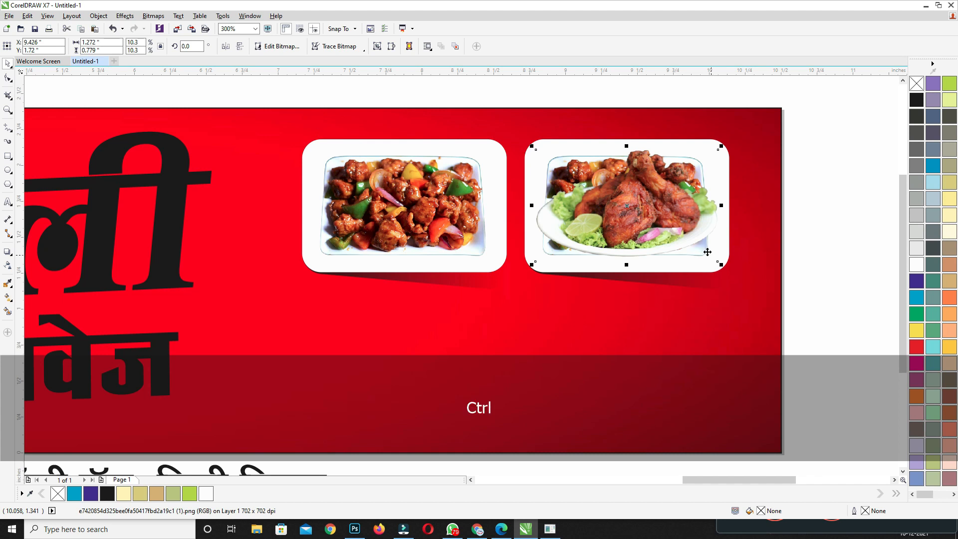
Step: Replace the copied dish inside the second card with the enlarged roast chicken image
ctrl+click(654, 212)
key(Delete)
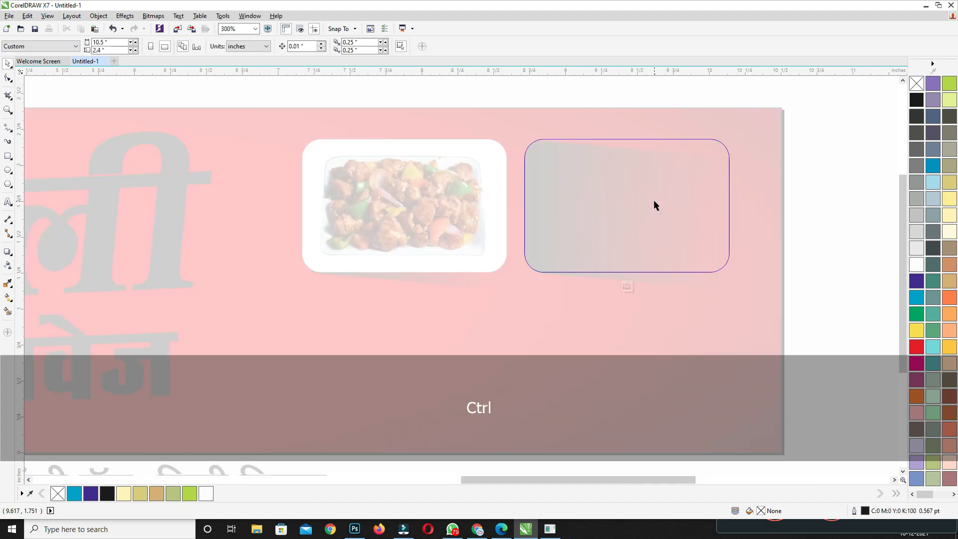
key(ctrl+v)
scroll(650, 204, down, 2)
ctrl+click(677, 128)
Step: Duplicate both food cards directly below as a second row and mirror the copies horizontally
scroll(647, 222, up, 1)
drag(745, 134, 456, 257)
drag(558, 191, 560, 269)
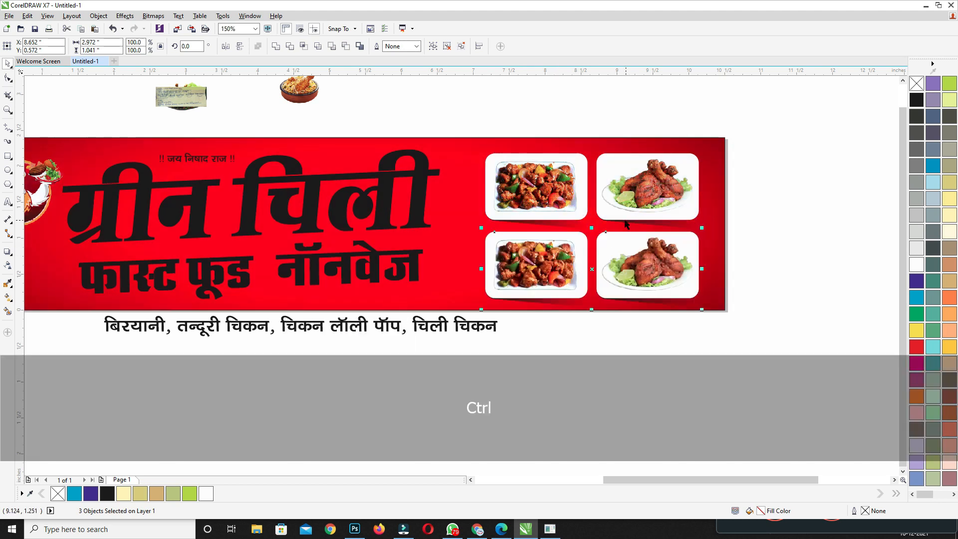
click(227, 45)
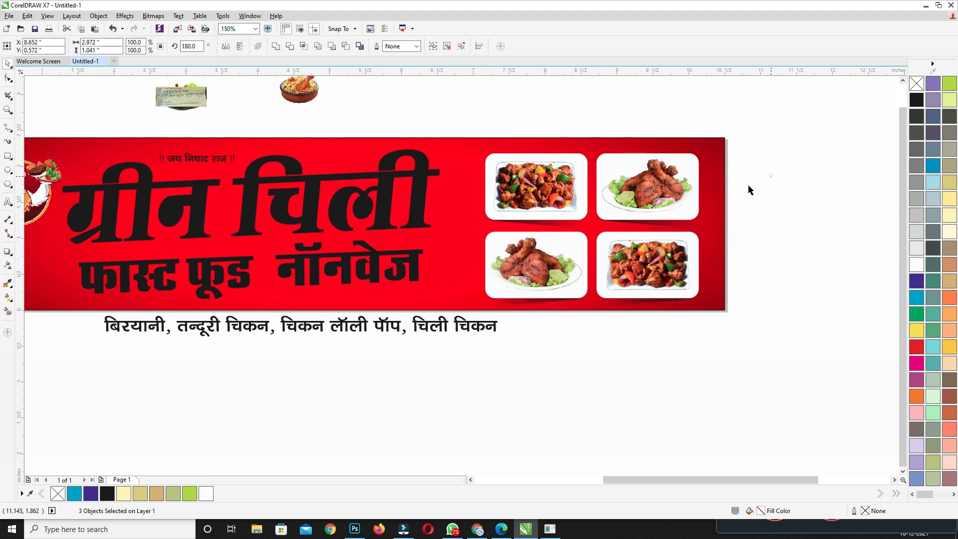
Step: Delete the roast chicken image from inside the lower-left card and finish editing its contents
ctrl+click(555, 273)
key(Delete)
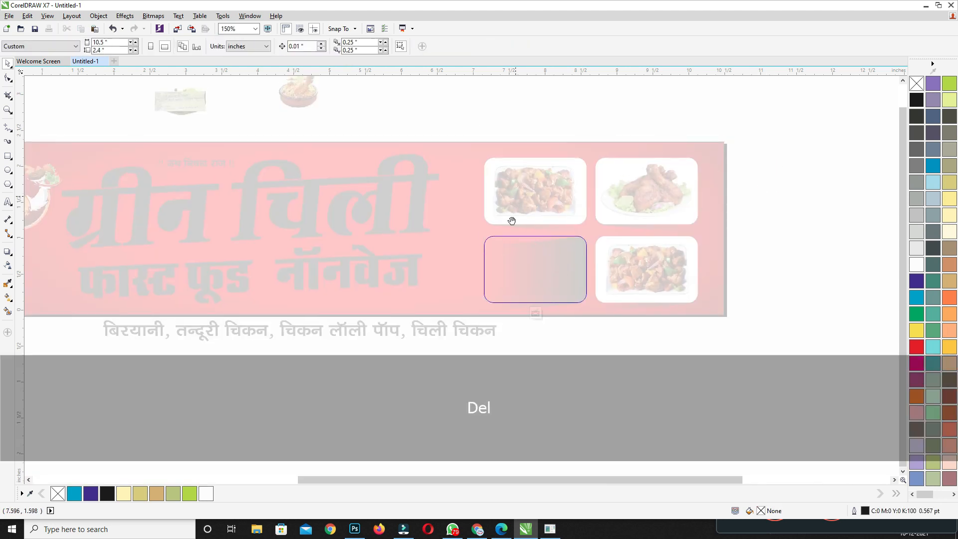
drag(512, 220, 508, 240)
ctrl+click(404, 127)
Step: Centre the biryani image on the empty lower-left card in front and size it to about 1.16 × 0.94 inches
click(294, 132)
shift+click(549, 282)
key(c)
key(e)
click(556, 159)
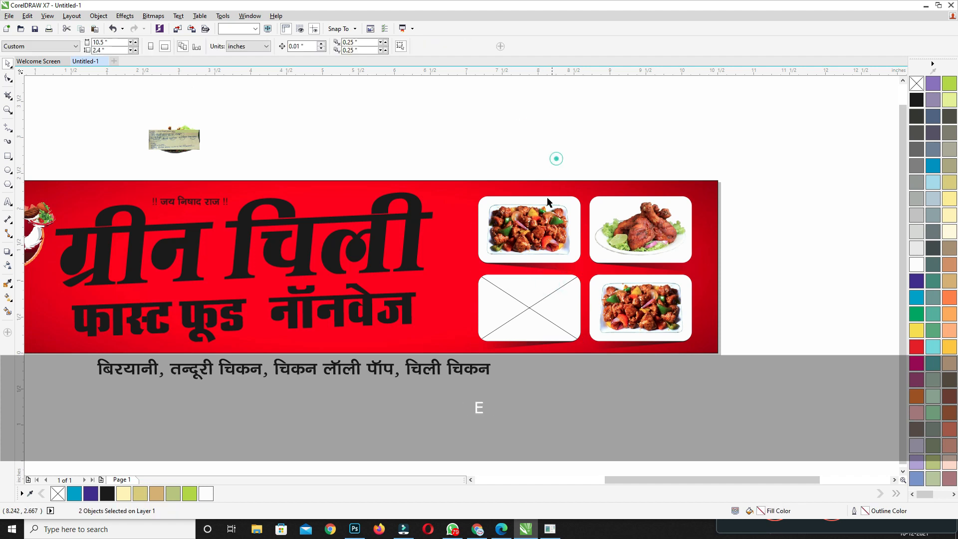
drag(461, 433, 559, 276)
key(shift+Page_Up)
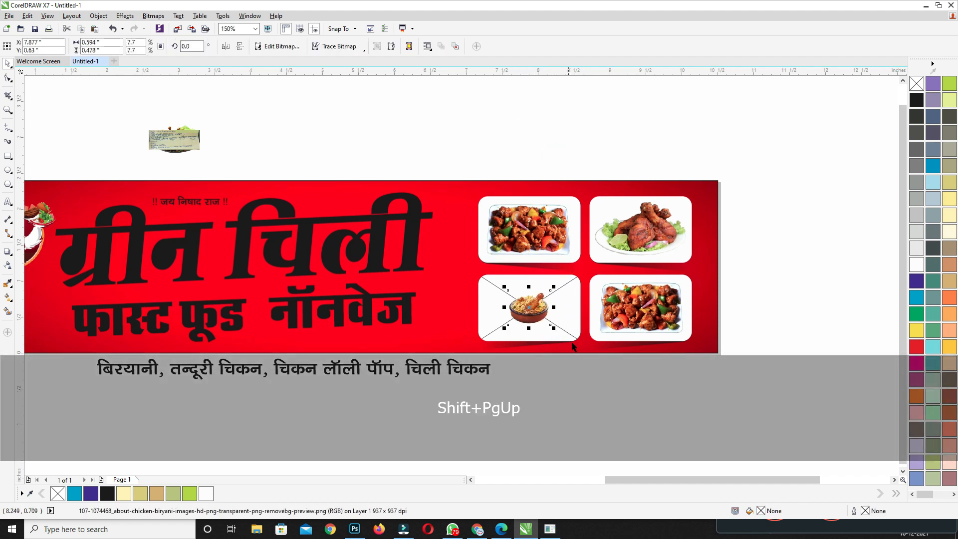
drag(558, 331, 578, 346)
scroll(567, 300, up, 2)
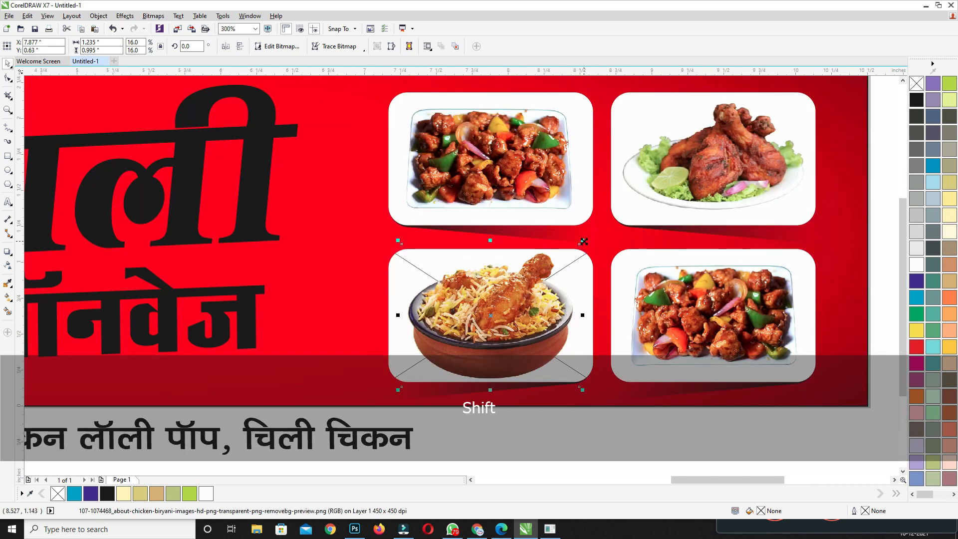
drag(583, 242, 577, 245)
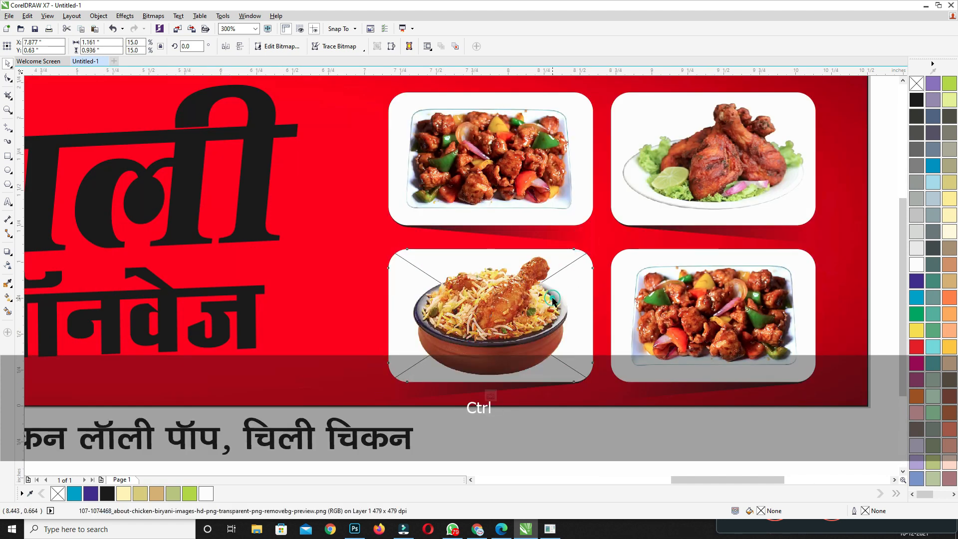
Step: Move the biryani image into the lower-left card's PowerClip contents
ctrl+click(552, 298)
key(ctrl+v)
ctrl+click(609, 422)
scroll(563, 351, down, 1)
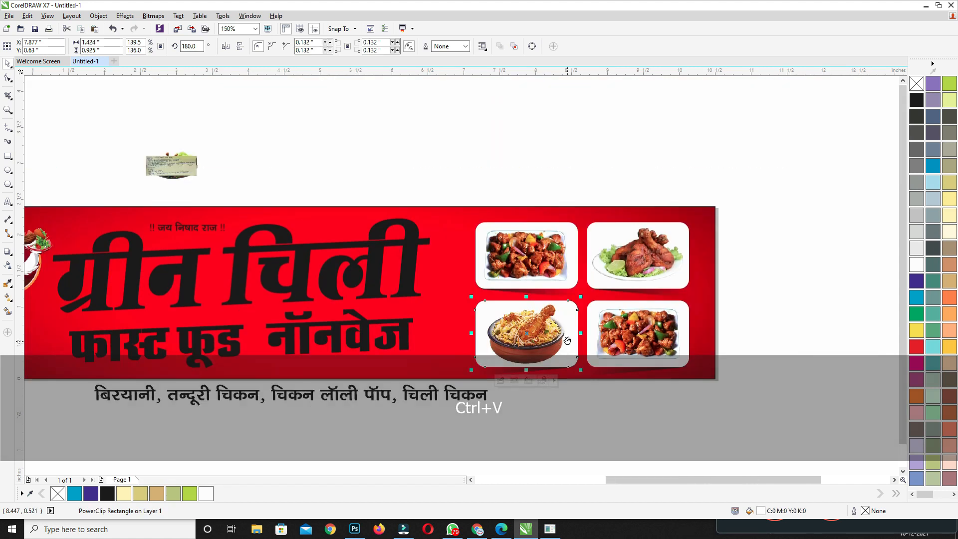
Step: Move the note photo off the chicken lollipop image, then centre the lollipop image on the lower-right card in front
drag(167, 156, 240, 141)
click(141, 148)
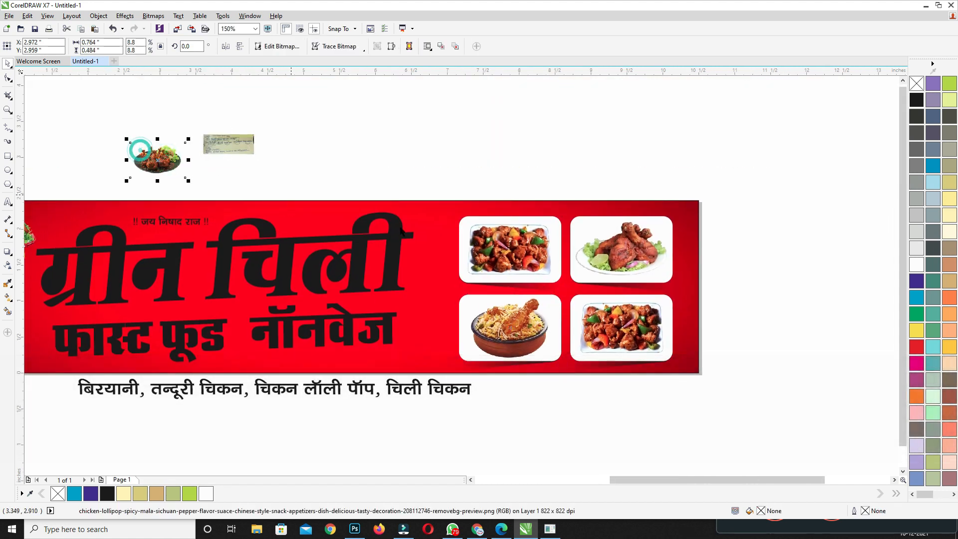
shift+click(654, 330)
key(c)
click(758, 271)
click(615, 157)
key(shift+Page_Up)
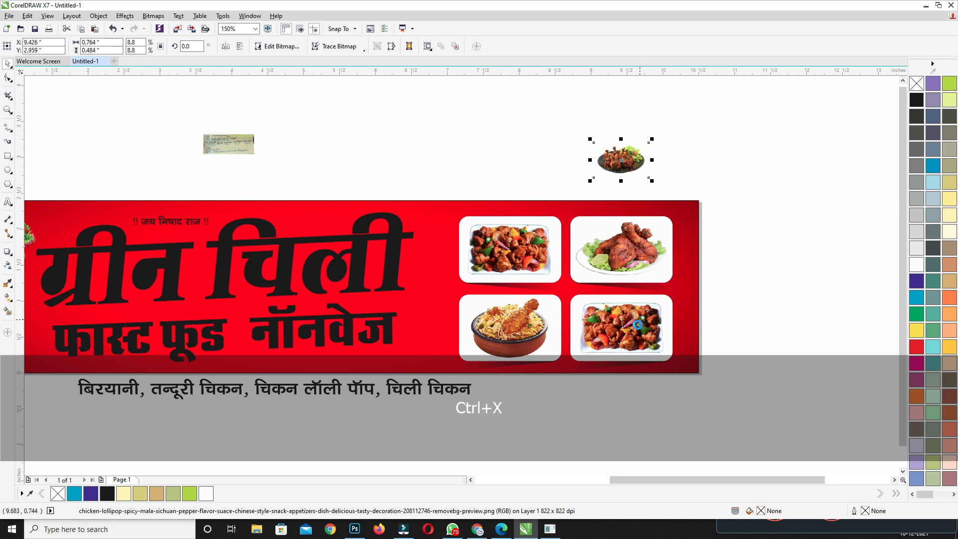
shift+click(639, 326)
key(c)
key(e)
Step: Replace the copied dish inside the lower-right card with the chicken lollipop image
ctrl+click(626, 333)
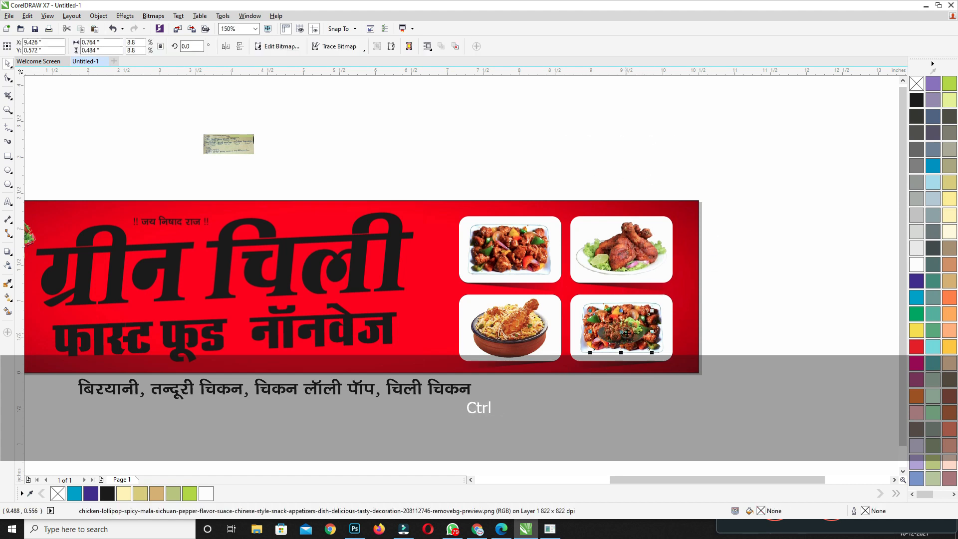
click(654, 321)
ctrl+click(646, 320)
click(645, 321)
ctrl+click(646, 320)
click(595, 375)
key(ctrl+v)
shift+click(651, 323)
key(c)
key(e)
click(741, 276)
click(652, 321)
key(Delete)
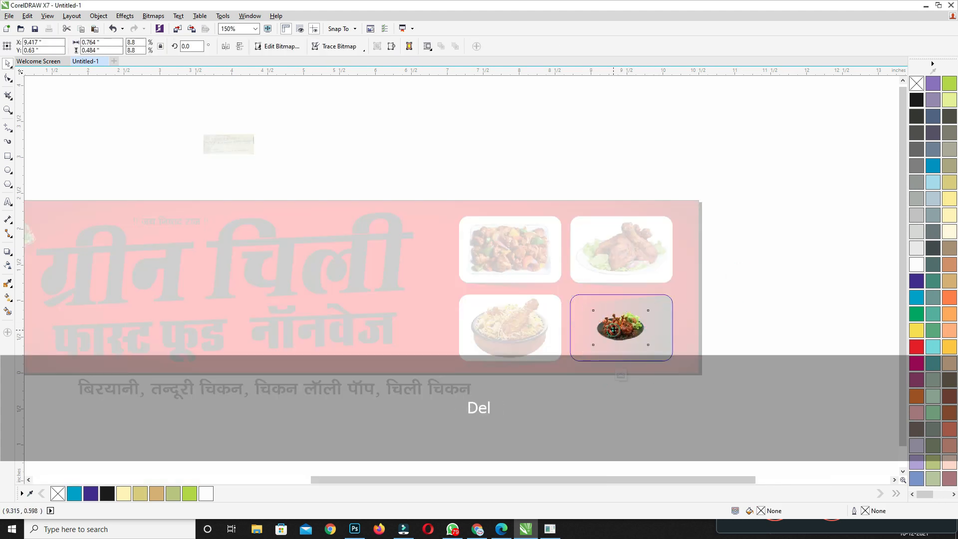
Step: Enlarge the chicken lollipop image to about 1.52 × 0.96 inches and finish editing the card's contents
scroll(579, 295, up, 3)
drag(570, 253, 619, 283)
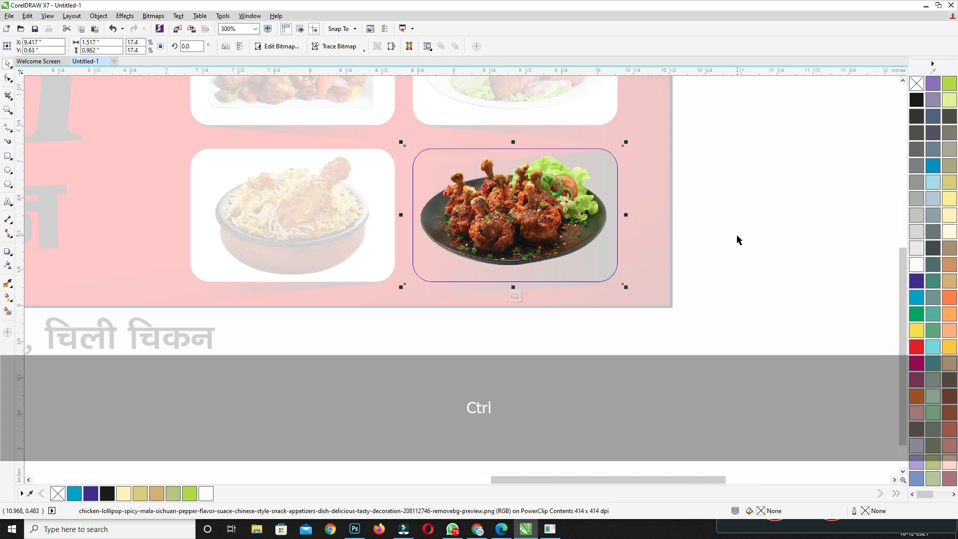
ctrl+click(737, 239)
scroll(707, 241, down, 2)
Step: Group all four food cards with their shadows and centre the group vertically on the banner background
scroll(707, 241, down, 1)
scroll(714, 203, up, 1)
drag(785, 141, 398, 320)
key(ctrl+g)
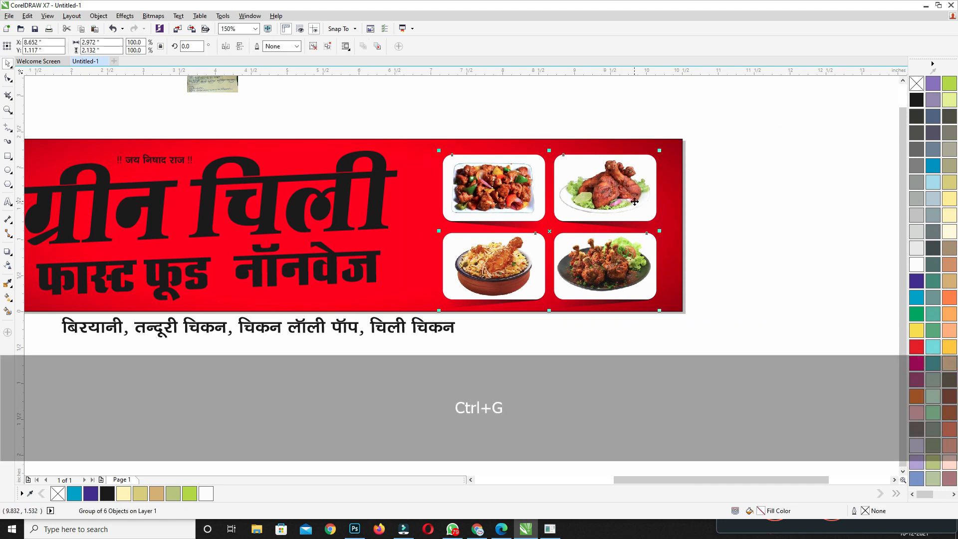
shift+click(678, 216)
key(e)
Step: Nudge the card group slightly down and enlarge it to about 3.01 × 2.16 inches
click(619, 177)
key(Down)
key(Down)
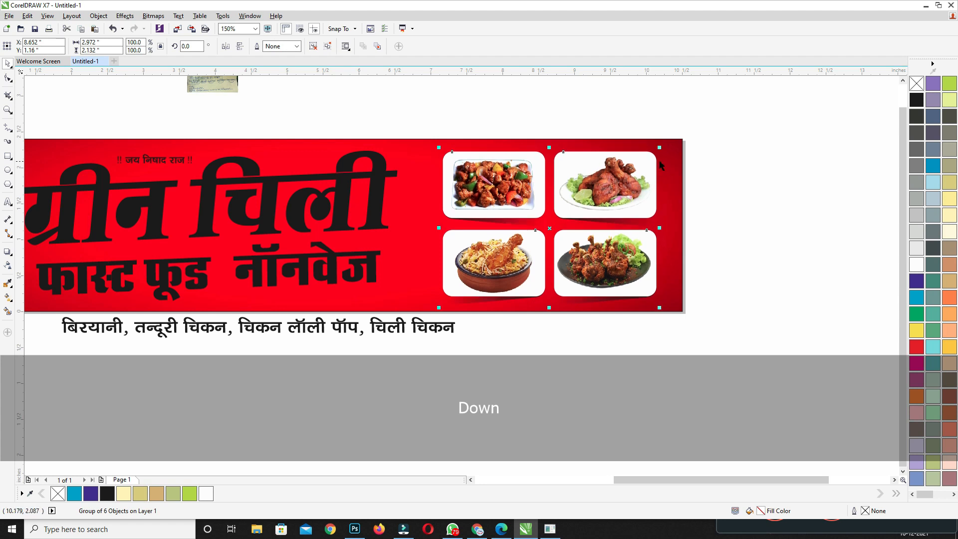
drag(661, 149, 662, 148)
drag(344, 230, 502, 217)
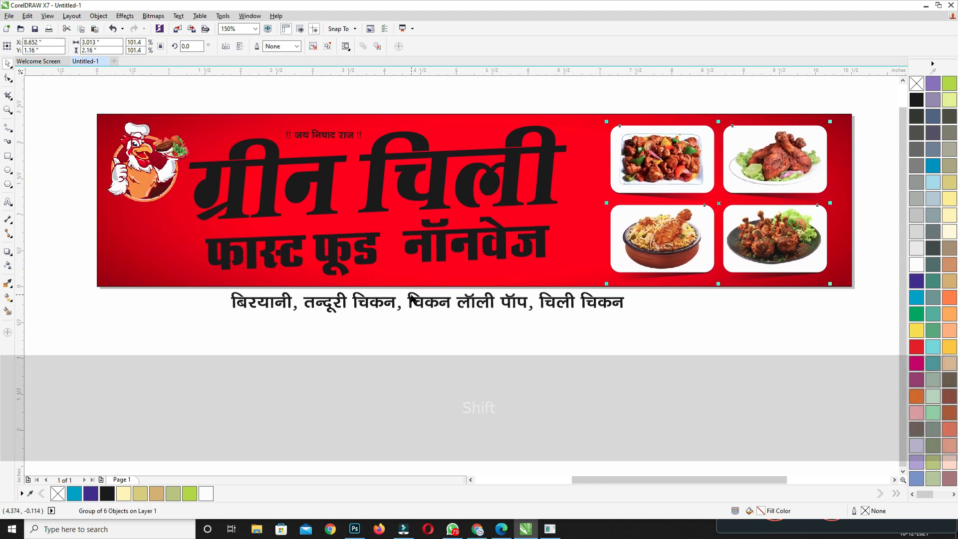
Step: Put बिरयानी on its own line in the dish list below the banner, without its comma
click(410, 294)
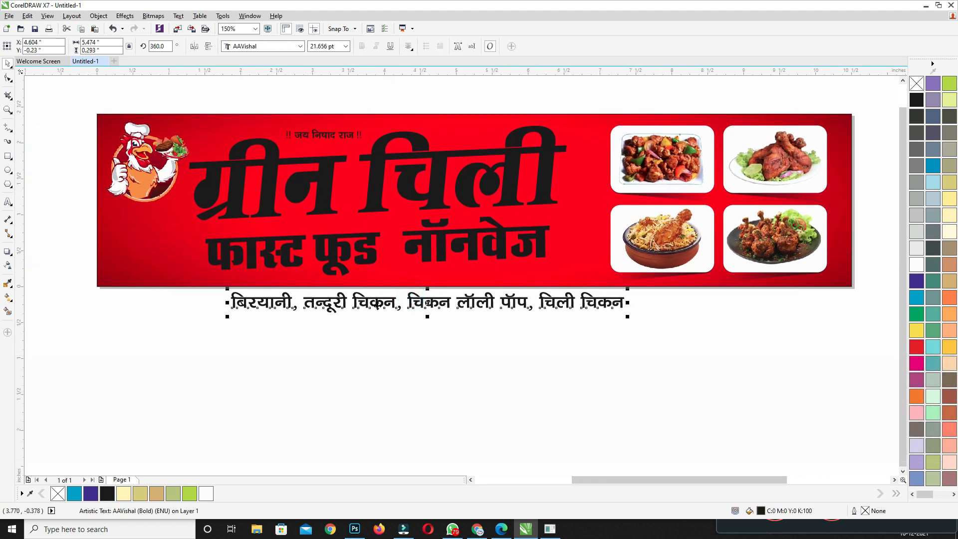
double_click(303, 308)
key(BackSpace)
key(Delete)
key(Return)
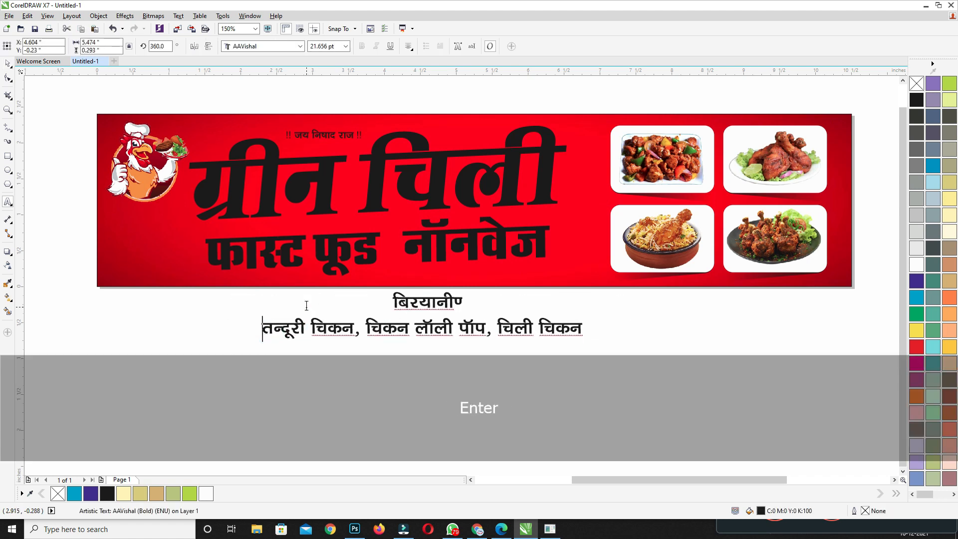
key(BackSpace)
key(BackSpace)
key(Return)
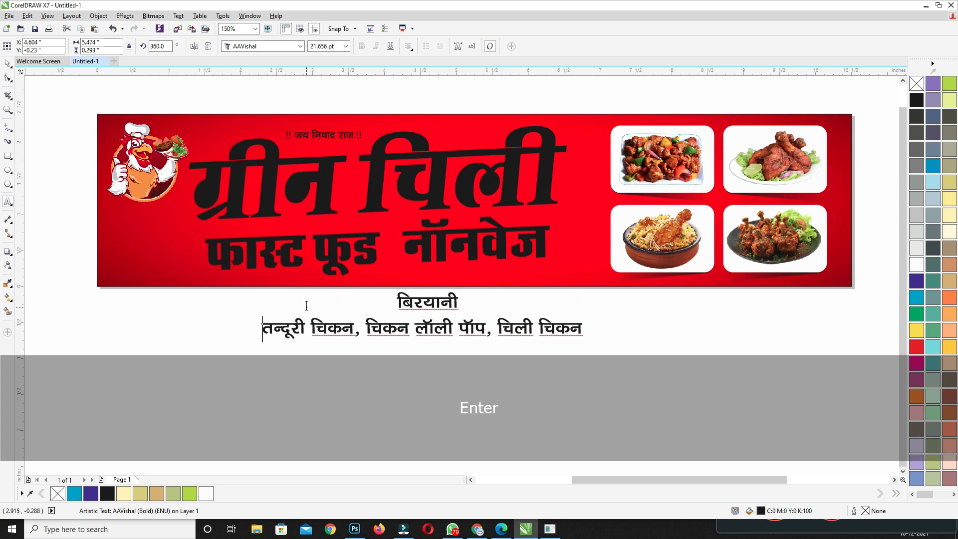
Step: Split the remaining dishes into separate lines तन्दूरी चिकन, चिकन लॉली पॉप and चिली चिकन, removing the commas
click(360, 329)
key(BackSpace)
key(Return)
click(443, 353)
key(BackSpace)
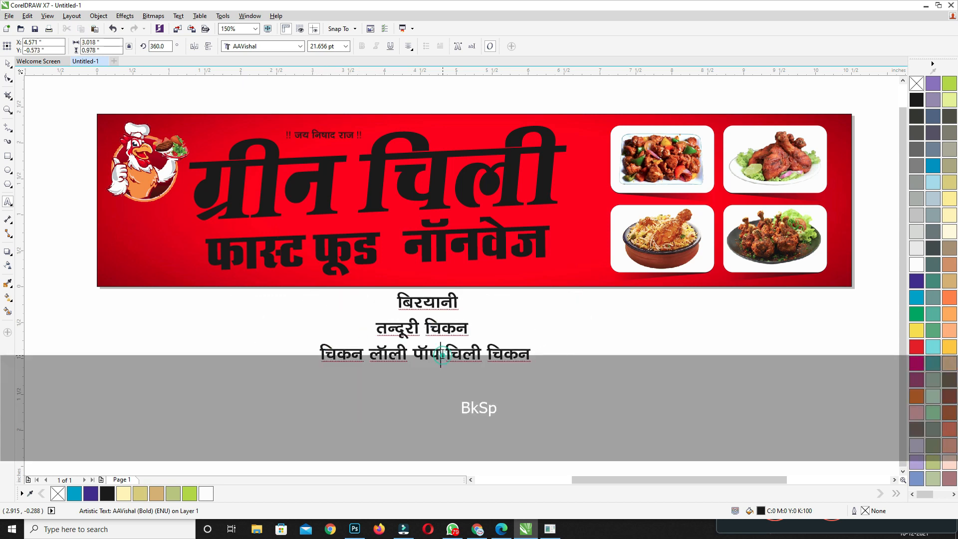
key(Return)
Step: Set the whole dish list to the Abbasi Himalaya font and align it left
key(ctrl+a)
click(300, 47)
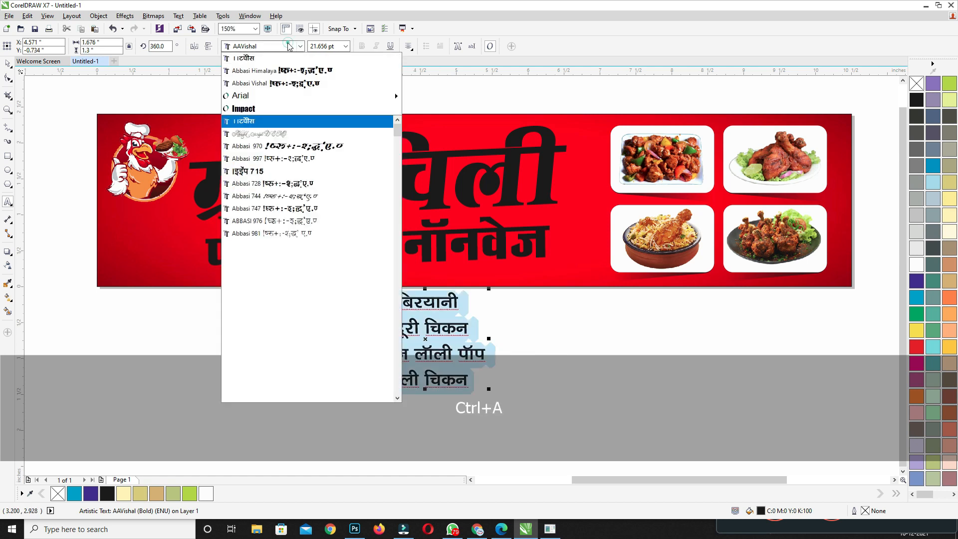
click(280, 69)
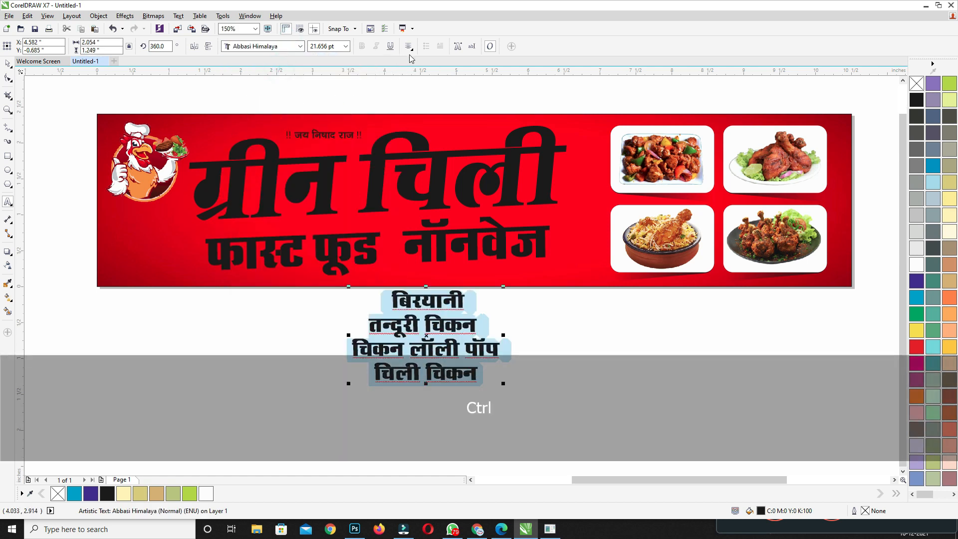
click(409, 46)
click(422, 69)
key(ctrl)
Step: Remove the leading spaces so all four dish lines start flush left, and break the text apart into separate lines
click(359, 291)
key(BackSpace)
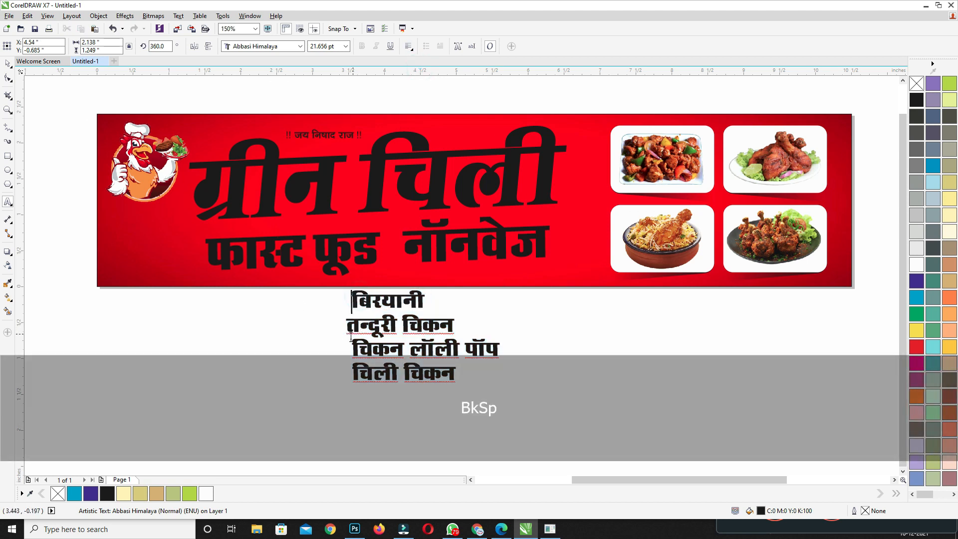
key(BackSpace)
click(349, 376)
key(BackSpace)
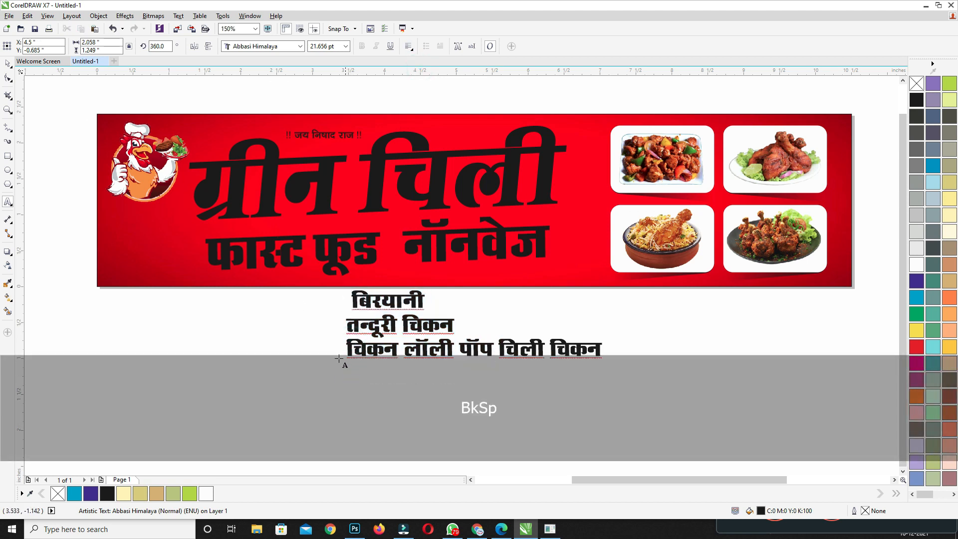
key(Return)
key(Delete)
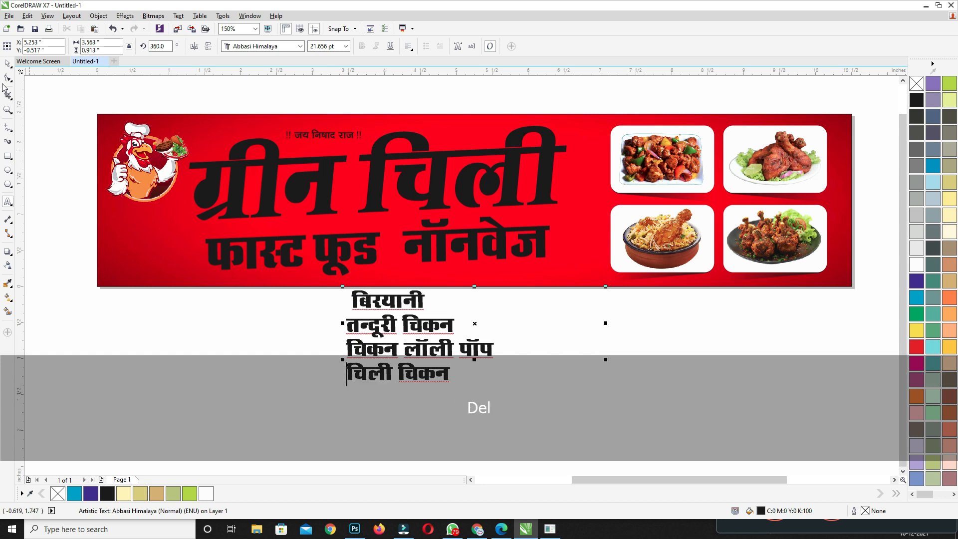
key(ctrl+a)
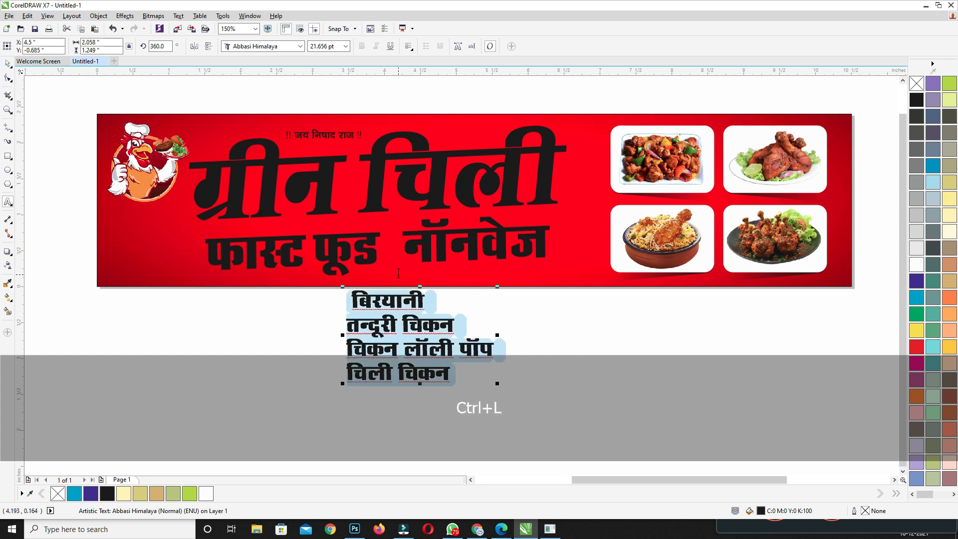
click(351, 301)
key(BackSpace)
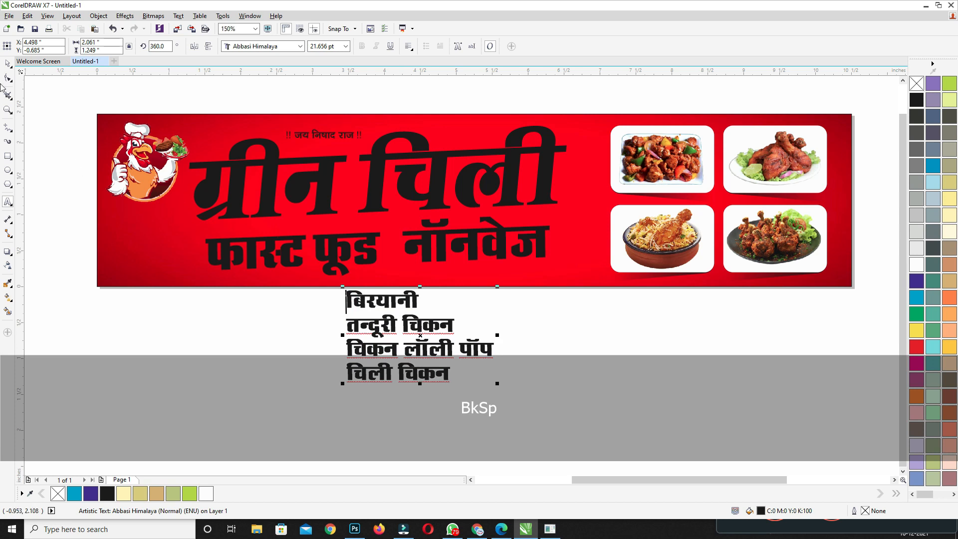
click(4, 66)
key(ctrl+k)
Step: Ungroup the food cards and nudge the lower row slightly down
click(704, 163)
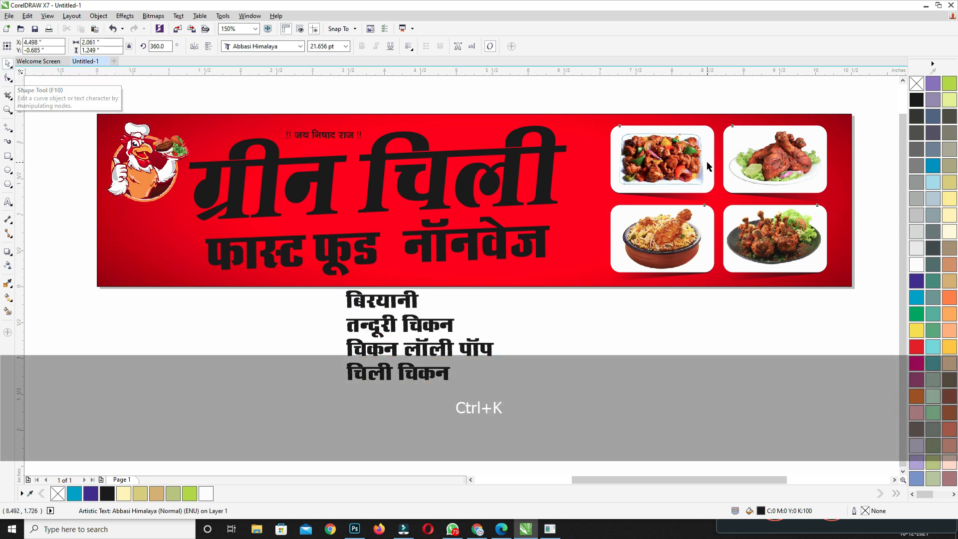
drag(704, 162, 664, 177)
key(ctrl+u)
click(727, 256)
drag(835, 202, 516, 324)
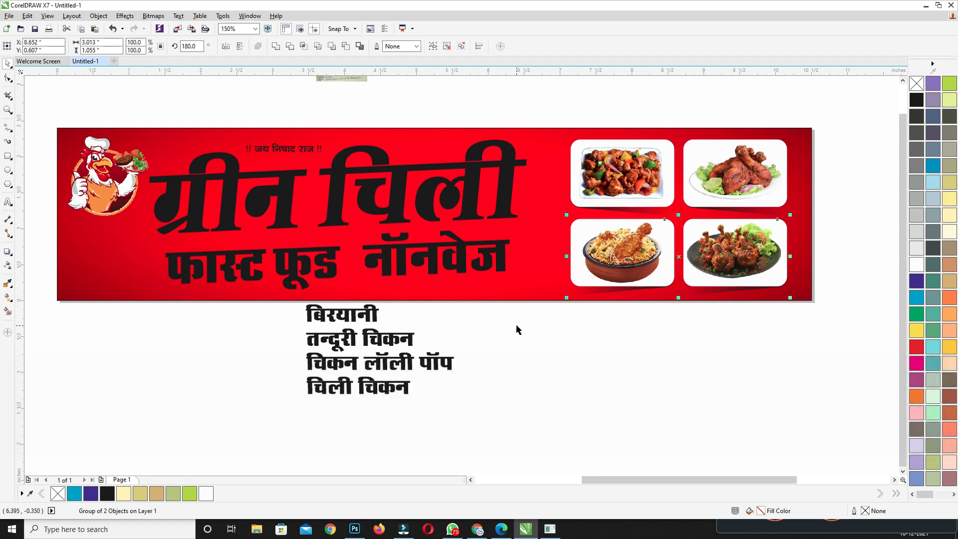
key(Down)
key(Down)
Step: Nudge the upper row of food cards slightly up and reduce its height to about 1.04 inches
drag(819, 101, 554, 222)
key(Up)
click(679, 217)
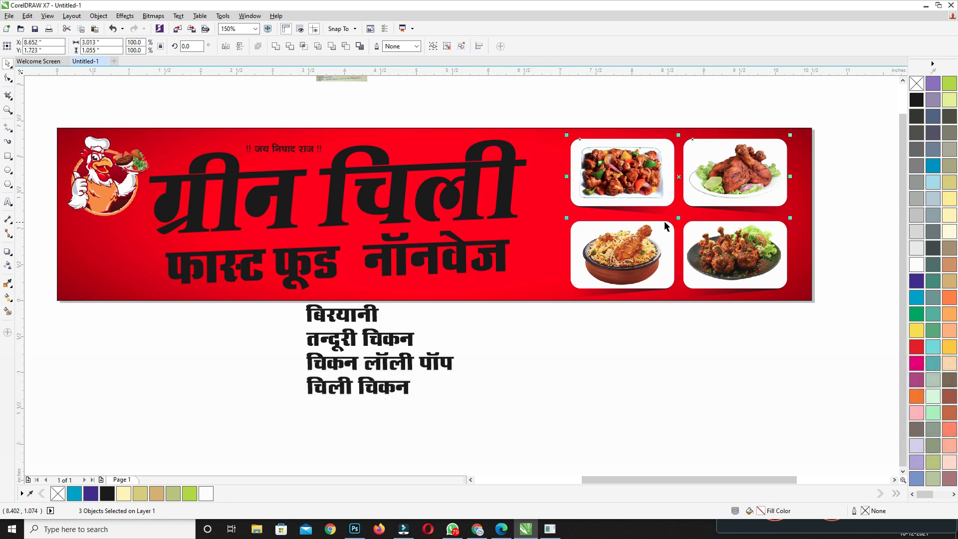
drag(678, 217, 679, 216)
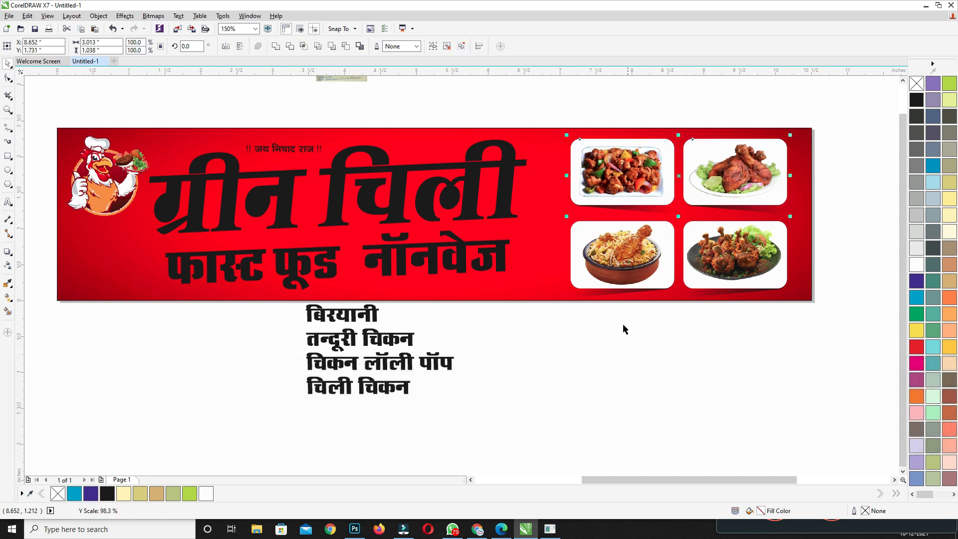
Step: Repeat the height reduction on the lower card row and on all food cards, giving rows about 1.02 inches high, and nudge the lower row down
drag(547, 349, 812, 211)
key(ctrl+r)
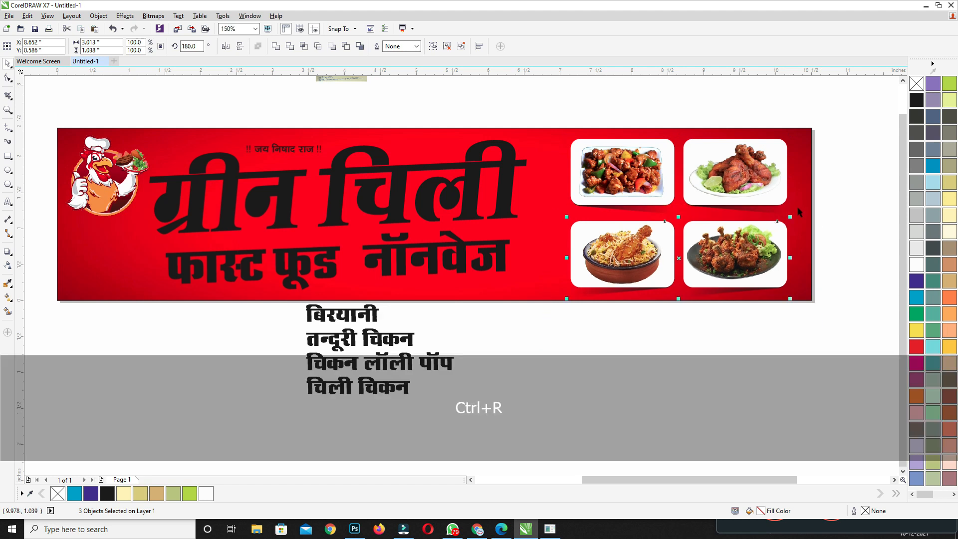
scroll(818, 157, down, 1)
scroll(834, 139, up, 1)
drag(833, 144, 495, 329)
key(ctrl+r)
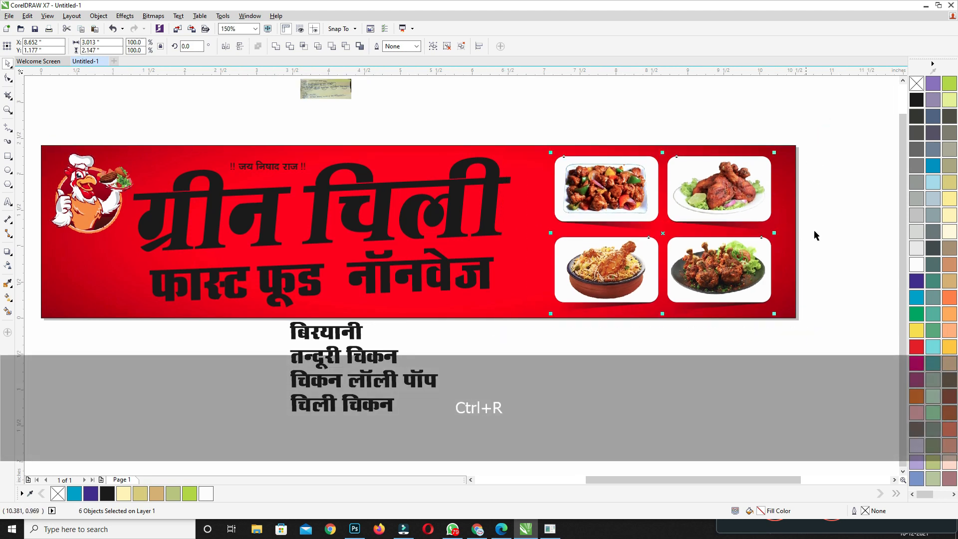
key(Down)
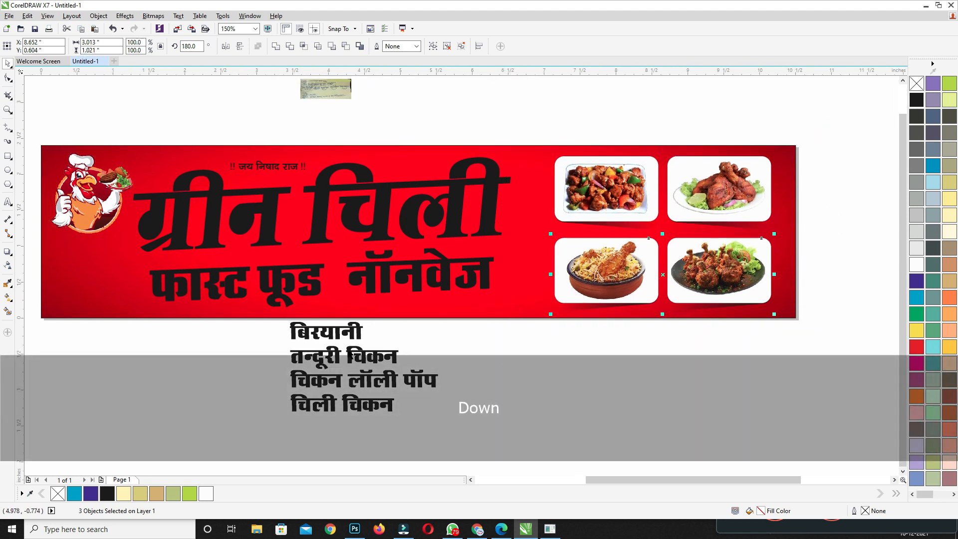
Step: Try placing the बिरयानी caption in front of the biryani card's lower edge and making it smaller
click(334, 340)
drag(334, 340, 616, 315)
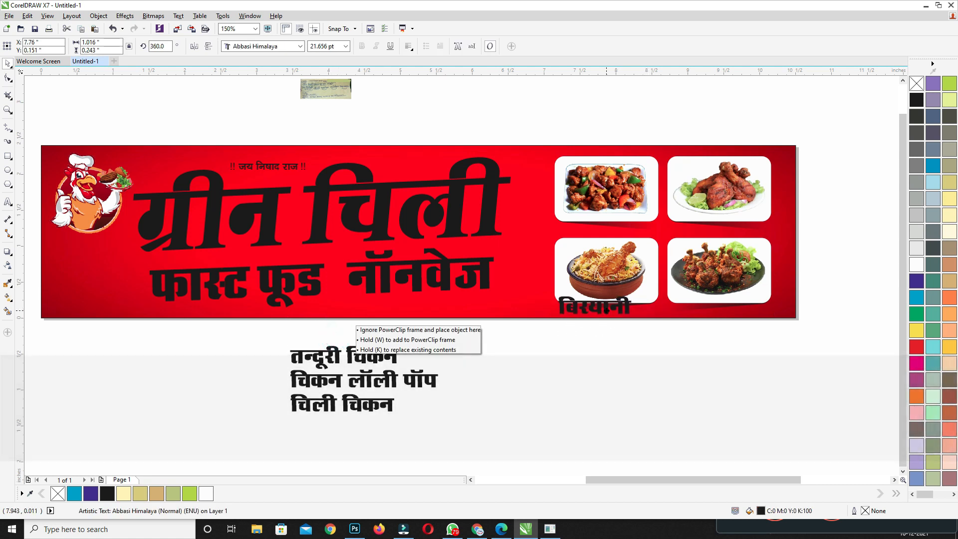
scroll(624, 319, up, 3)
scroll(624, 319, up, 2)
key(shift+Page_Up)
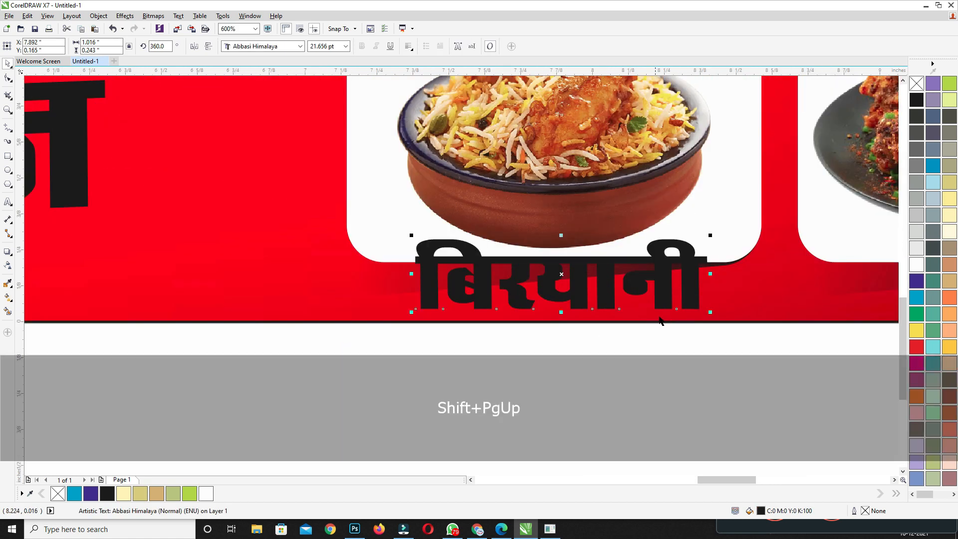
drag(711, 313, 588, 299)
scroll(577, 309, down, 2)
Step: Undo the resizing, reordering and moving of the बिरयानी caption and deselect it
key(ctrl+z)
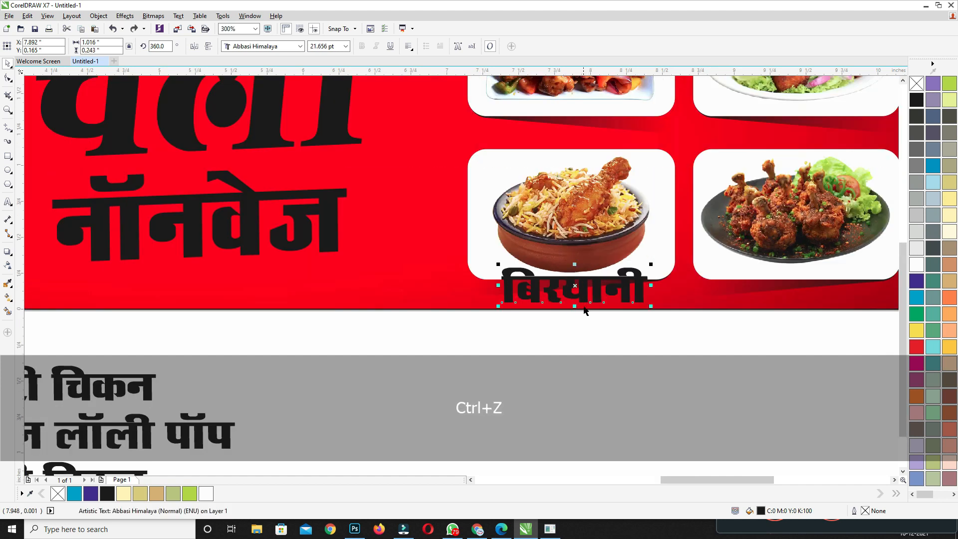
key(ctrl+z)
scroll(586, 301, down, 2)
key(ctrl+z)
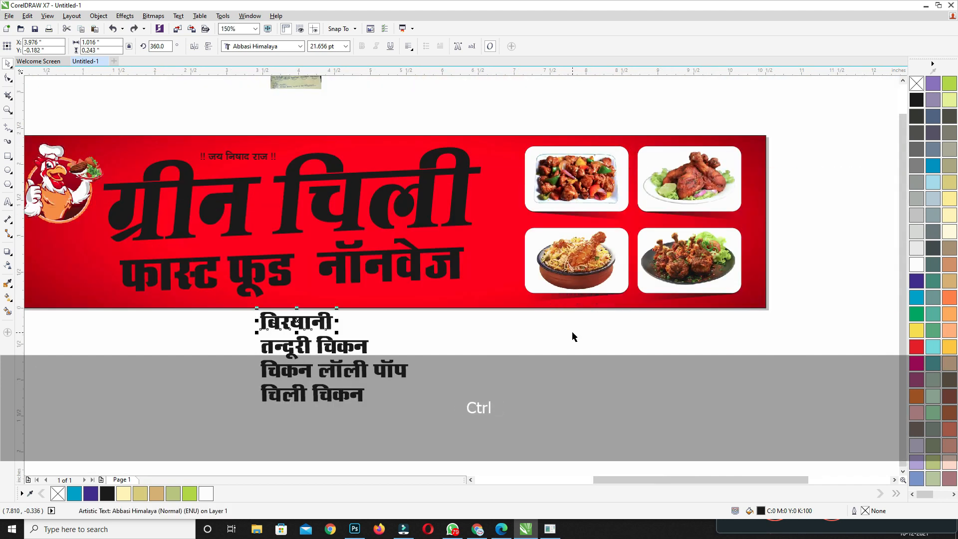
key(ctrl+z)
click(559, 360)
Step: Copy the biryani image from inside its card and place the copy on the banner below the chef logo
drag(231, 241, 357, 260)
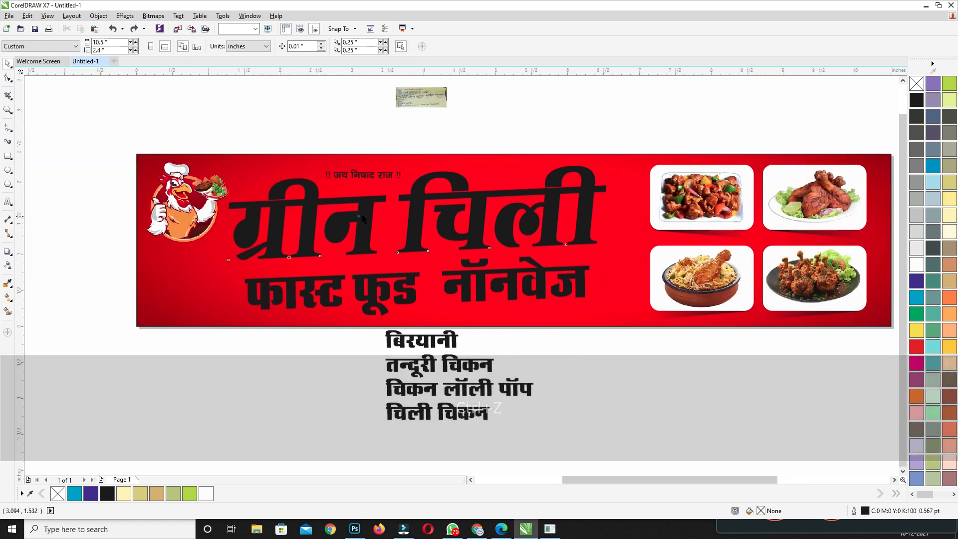
click(206, 244)
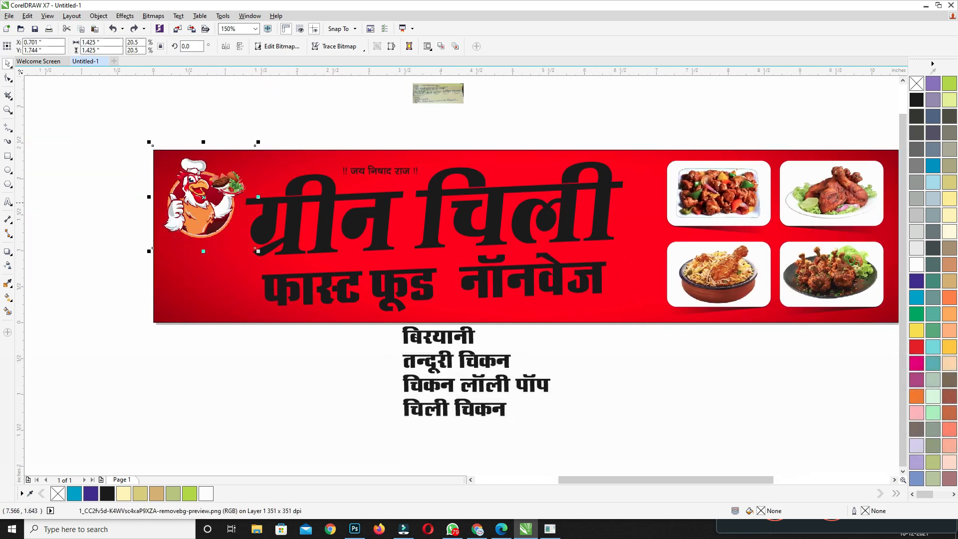
key(ctrl)
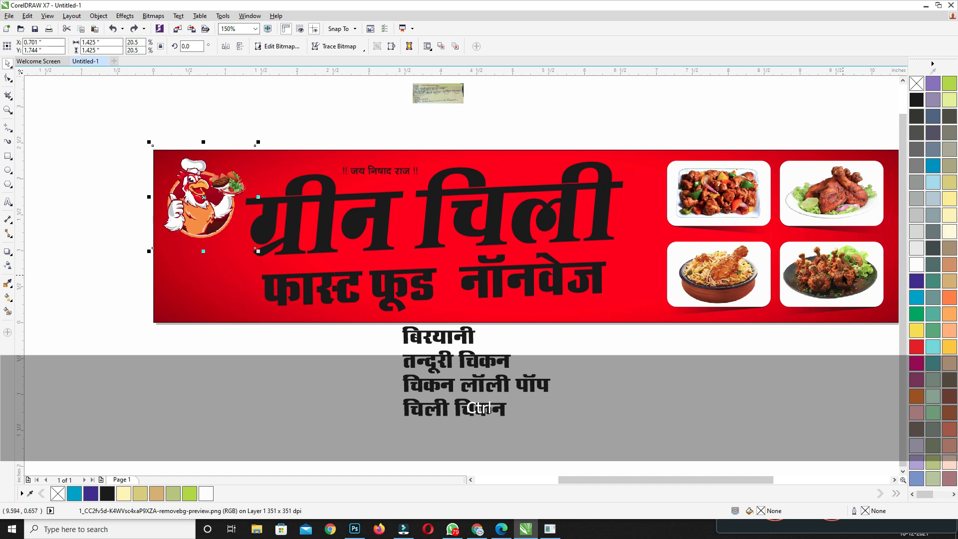
ctrl+click(832, 276)
ctrl+click(726, 280)
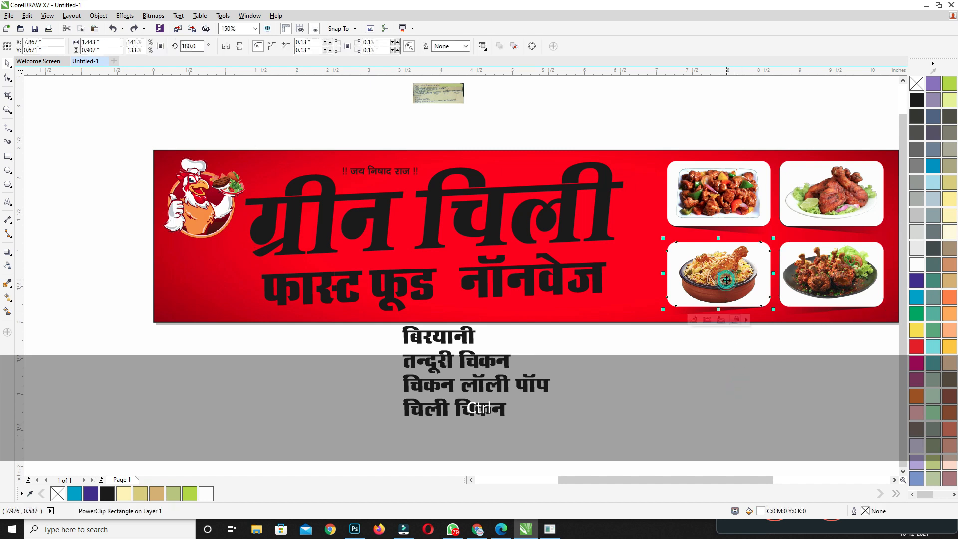
ctrl+click(754, 290)
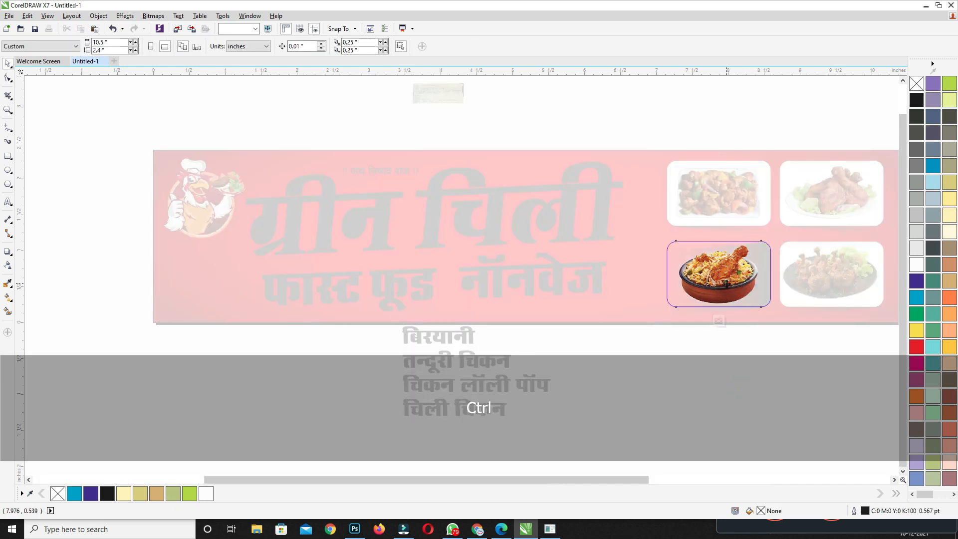
ctrl+click(703, 388)
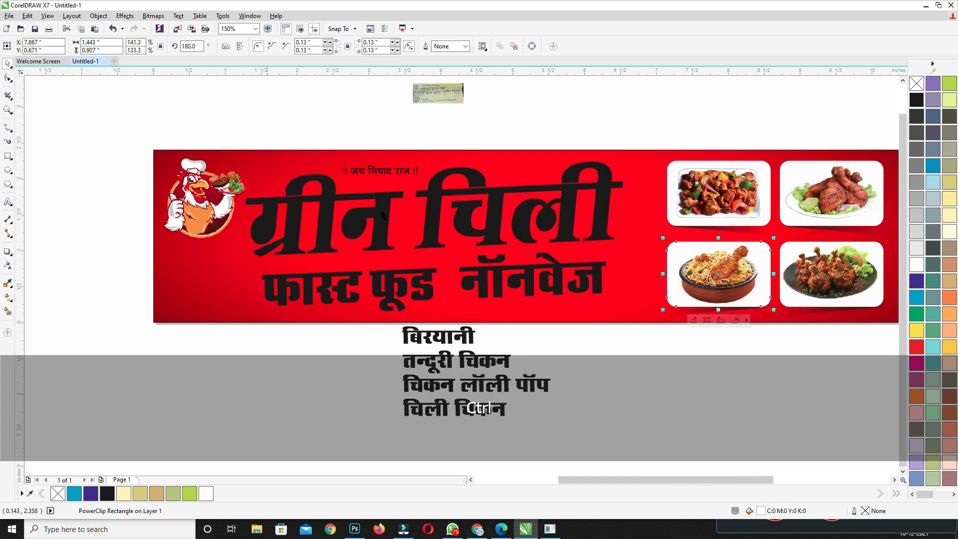
key(ctrl+v)
drag(730, 282, 210, 285)
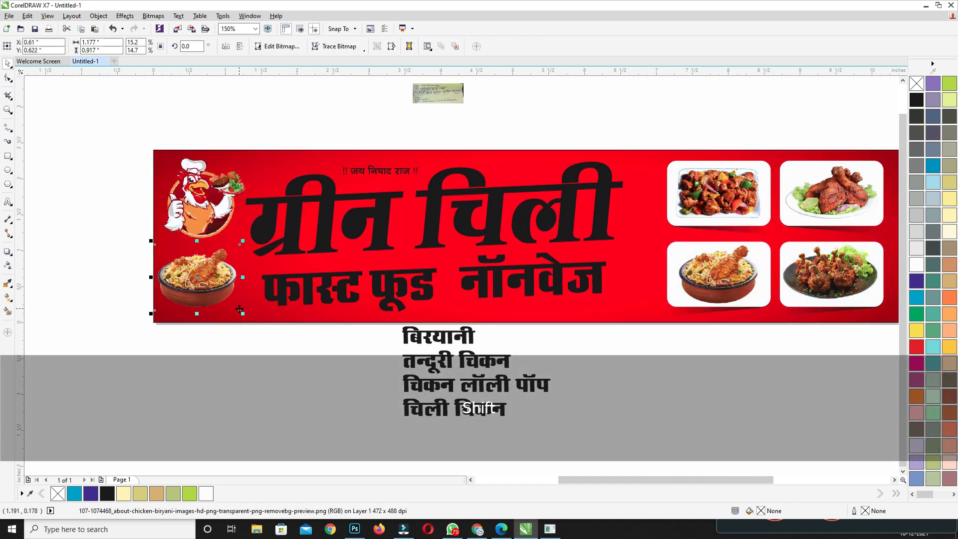
Step: Enlarge the biryani image below the chef logo proportionally to about 1.99 inches wide and 1.55 inches high
drag(246, 318, 273, 342)
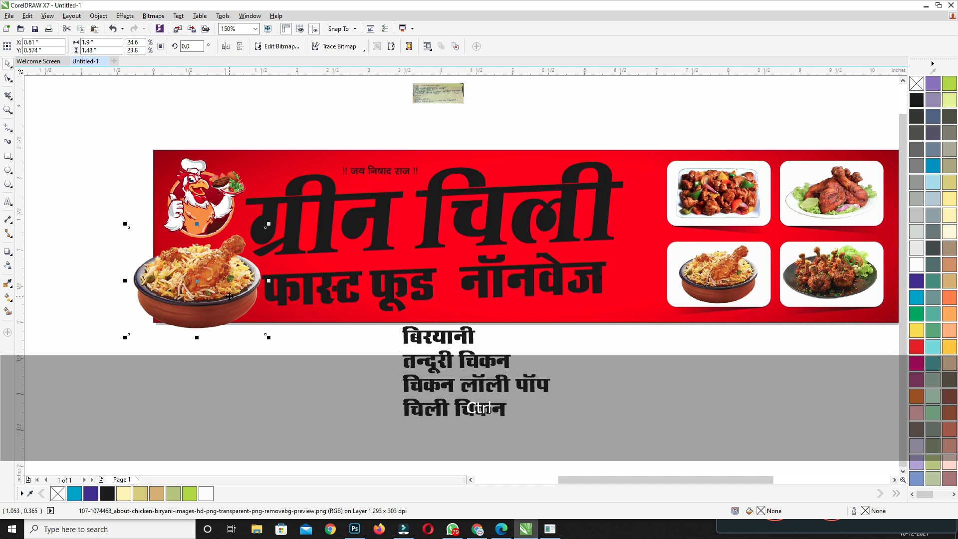
scroll(229, 295, up, 2)
drag(306, 378, 310, 382)
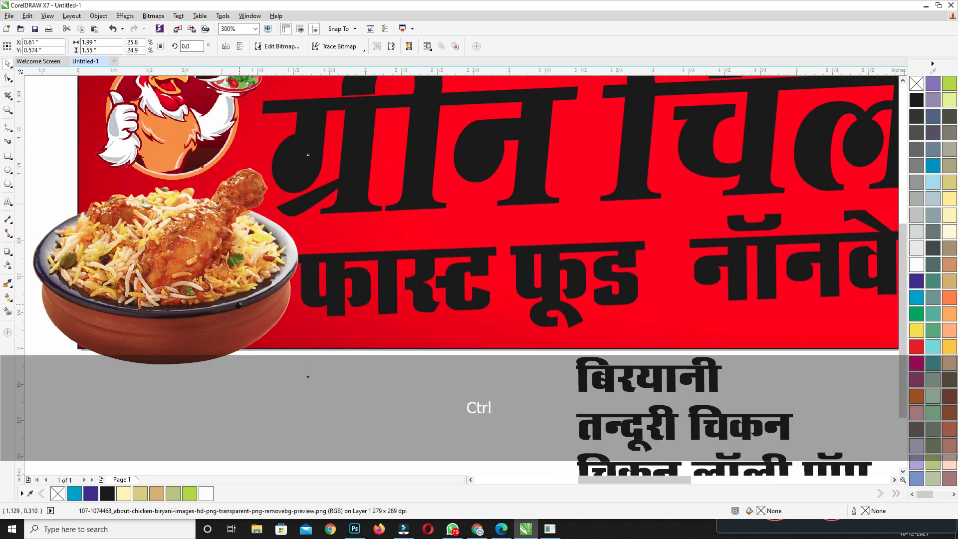
Step: Compare the Screen, Saturation and Difference transparency merge modes on the large biryani image, and set it to Subtract
click(8, 265)
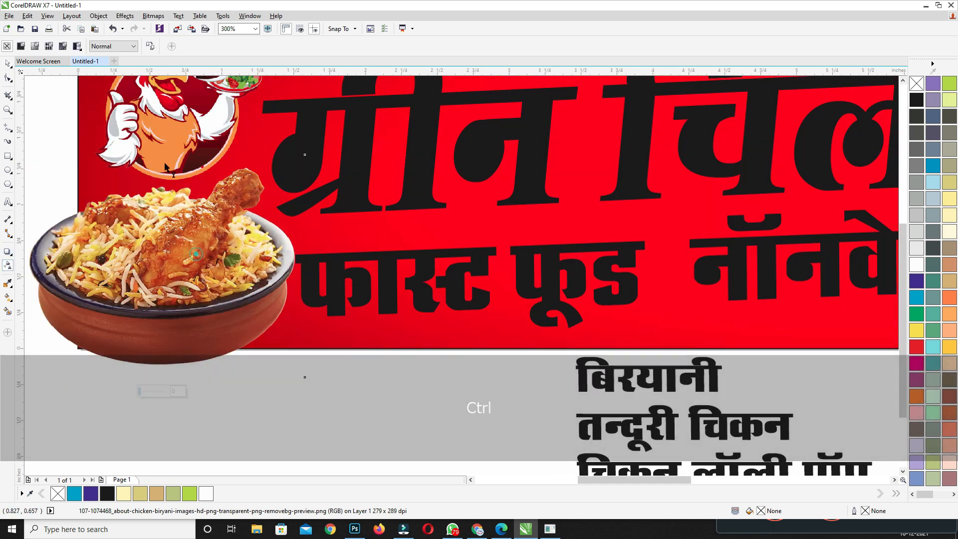
click(120, 47)
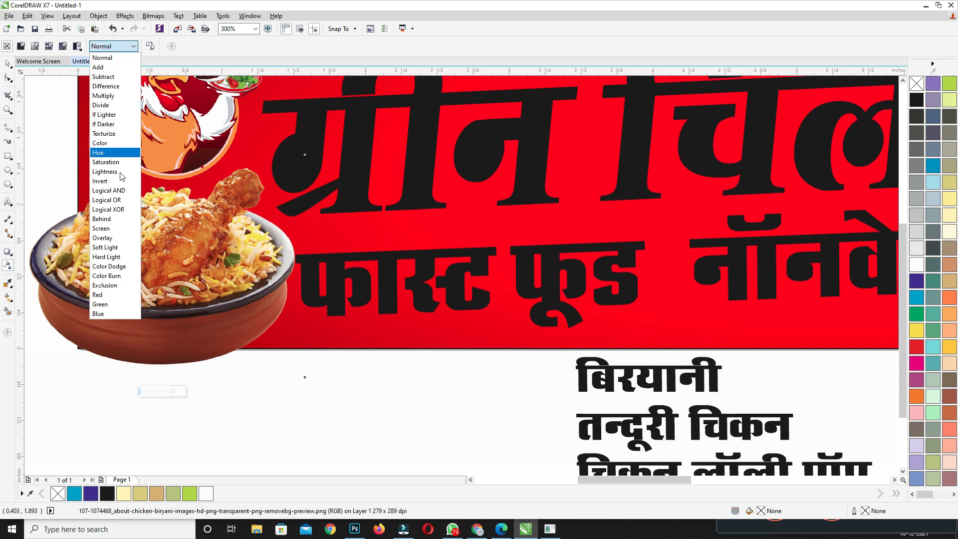
click(118, 228)
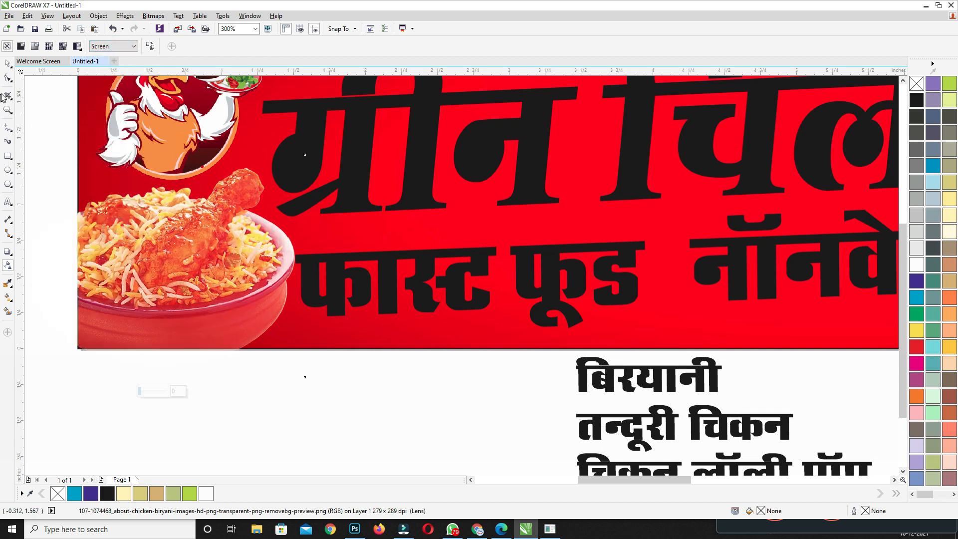
click(120, 46)
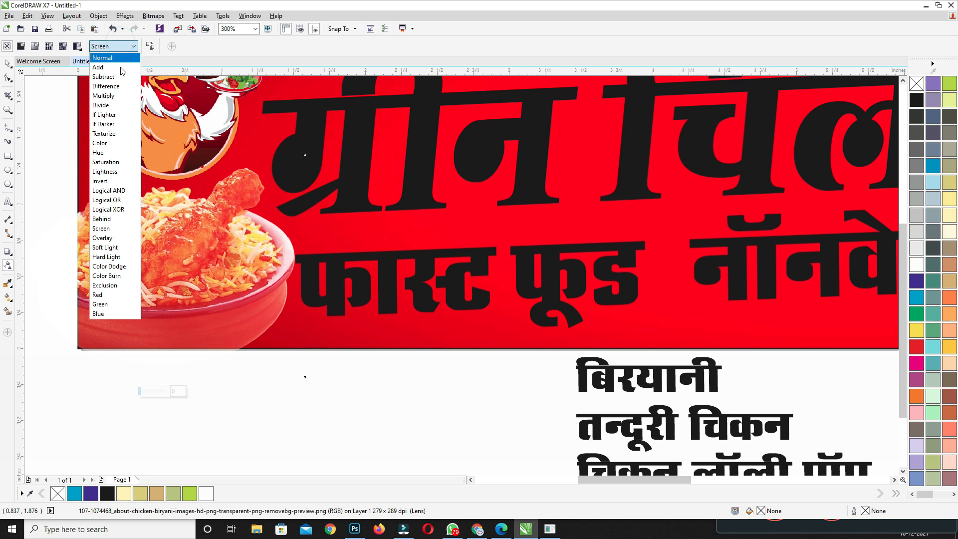
click(118, 78)
click(120, 46)
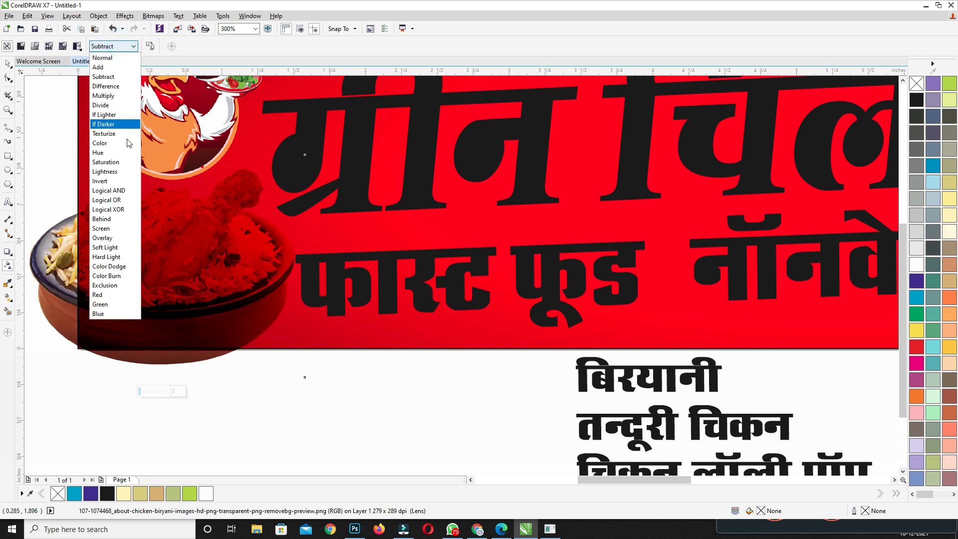
click(121, 123)
click(114, 46)
click(114, 159)
click(119, 48)
click(118, 167)
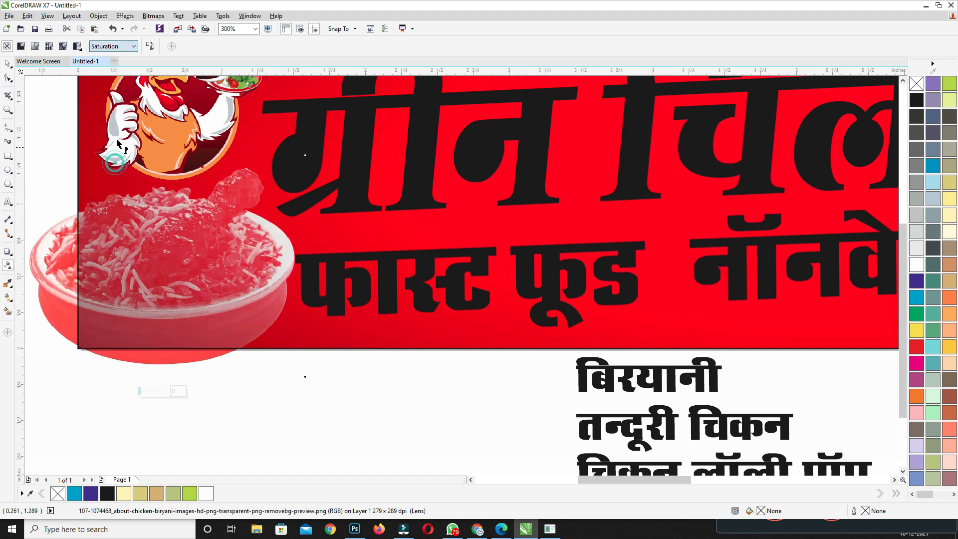
click(121, 48)
click(115, 76)
click(120, 46)
click(118, 86)
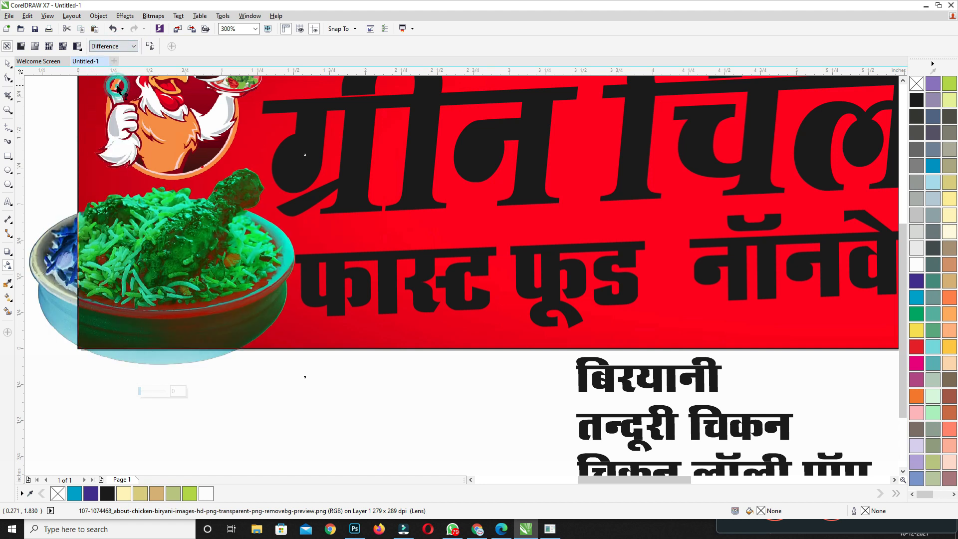
click(119, 46)
click(116, 76)
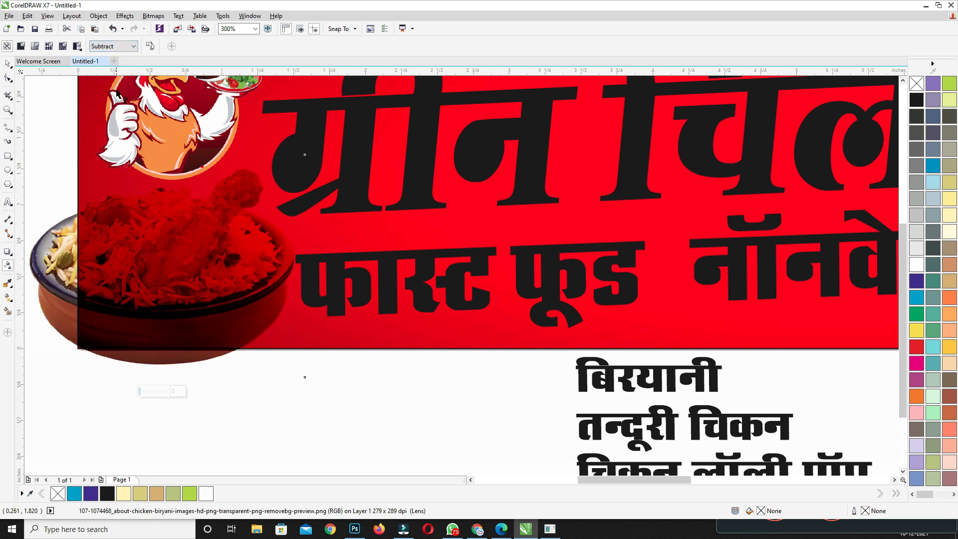
Step: Place the large biryani image inside the red banner background as a PowerClip
click(10, 65)
right_click(231, 226)
click(277, 233)
click(699, 327)
scroll(438, 223, down, 1)
drag(459, 204, 433, 217)
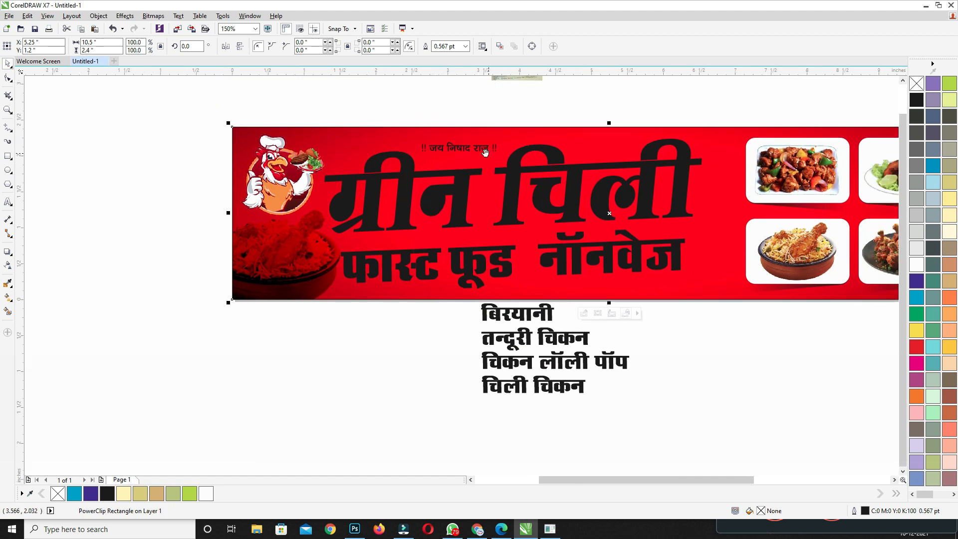
drag(485, 152, 469, 158)
click(528, 325)
scroll(530, 310, up, 1)
drag(537, 293, 531, 254)
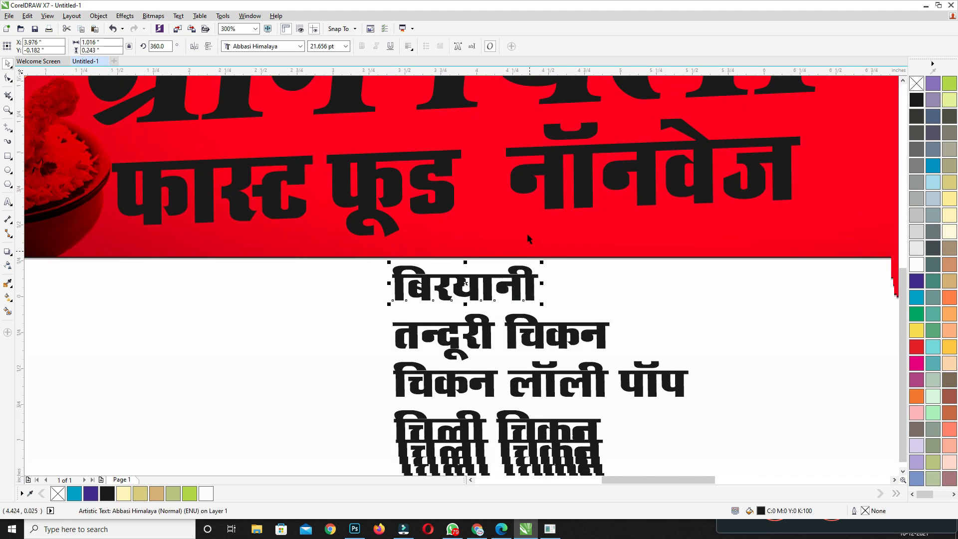
scroll(512, 243, down, 1)
drag(670, 226, 688, 220)
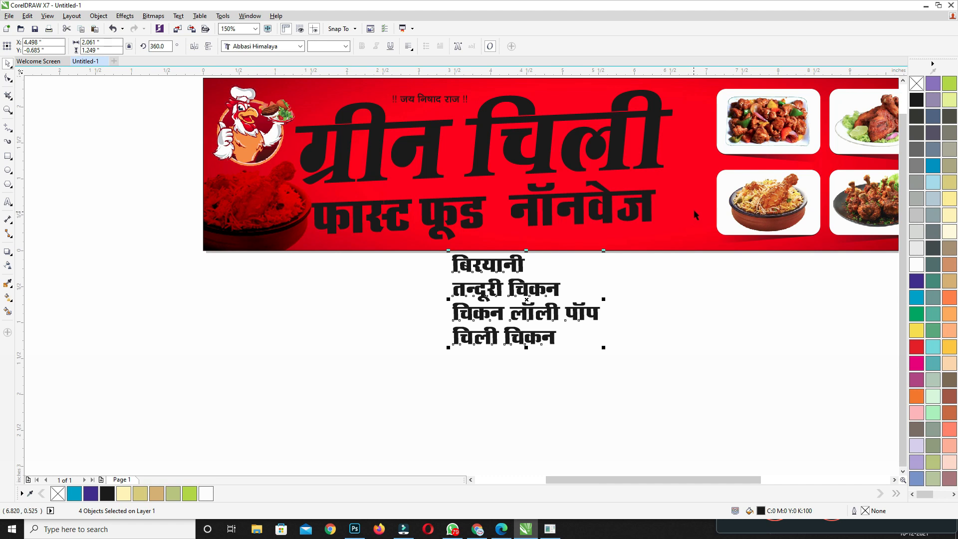
Step: Nudge the ग्रीन चिली and फास्ट फूड नॉनवेज lines right together and narrow them to about 5.06 inches overall
drag(696, 178, 649, 211)
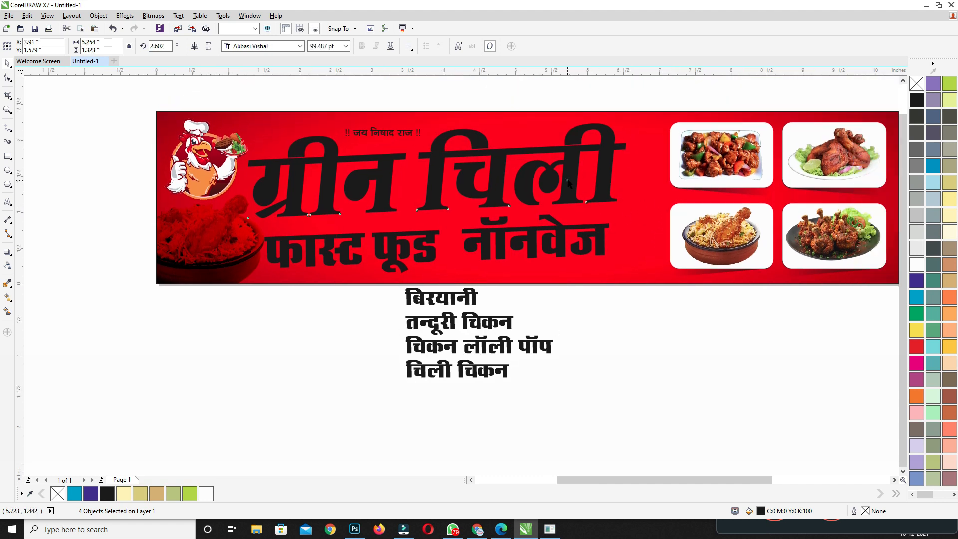
click(581, 195)
shift+click(562, 234)
key(Right)
key(Right)
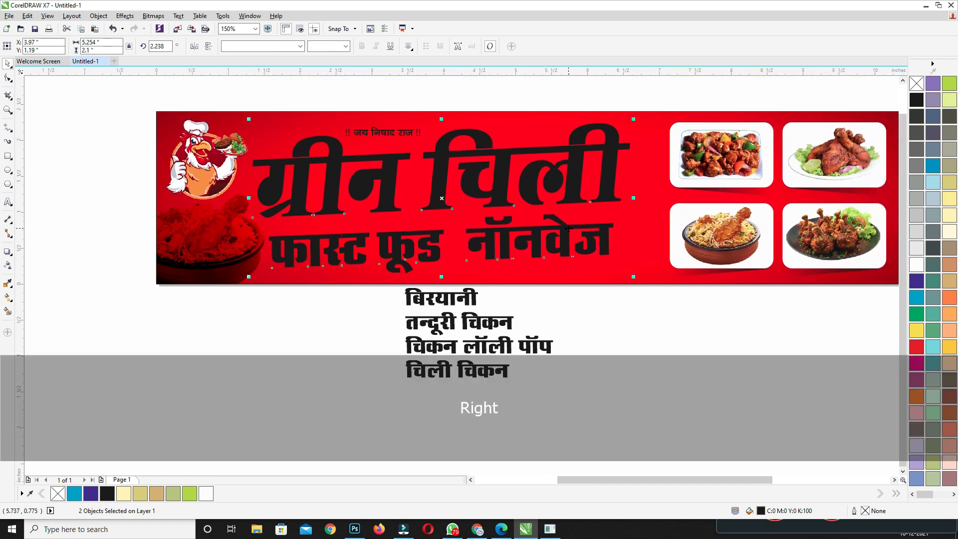
mouse_move(631, 198)
mouse_down()
mouse_move(612, 203)
mouse_move(624, 198)
mouse_up()
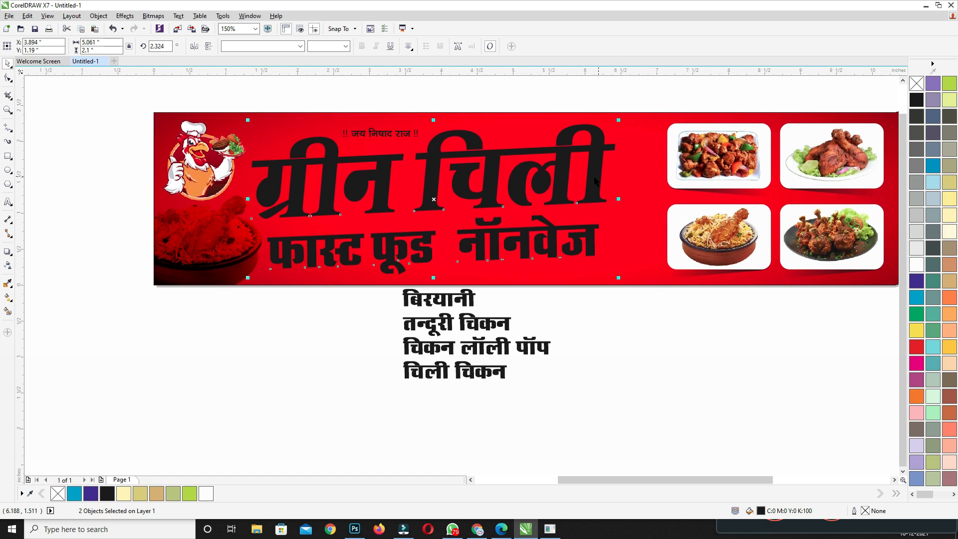
click(404, 129)
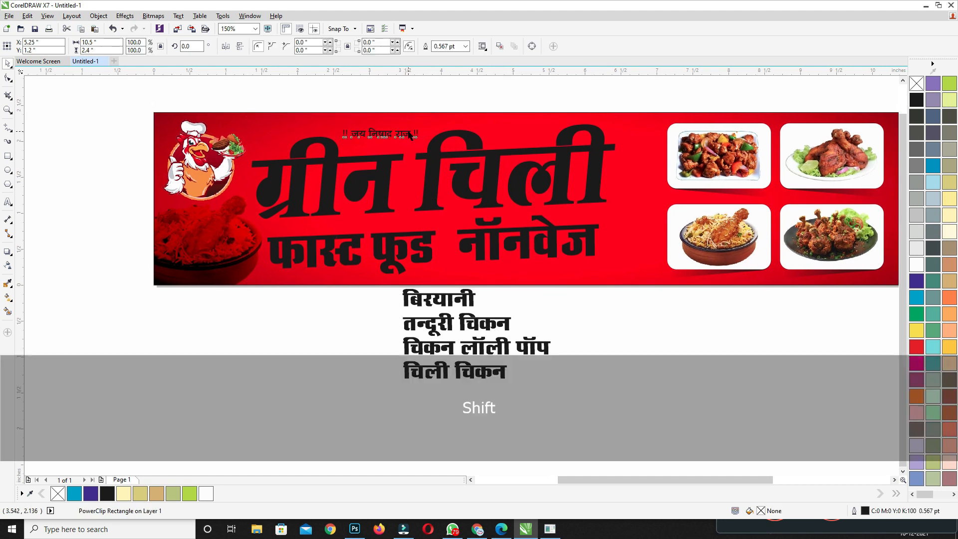
shift+click(428, 149)
key(ctrl+z)
click(472, 87)
Step: Scale the फास्ट फूड नॉनवेज line to about 4.52 inches wide and centre it horizontally with the ग्रीन चिली title
click(432, 164)
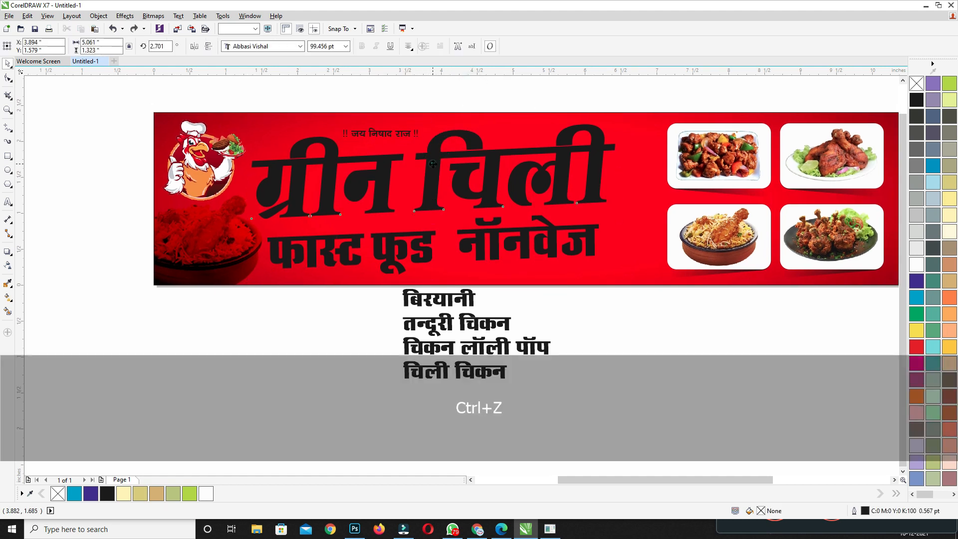
click(428, 248)
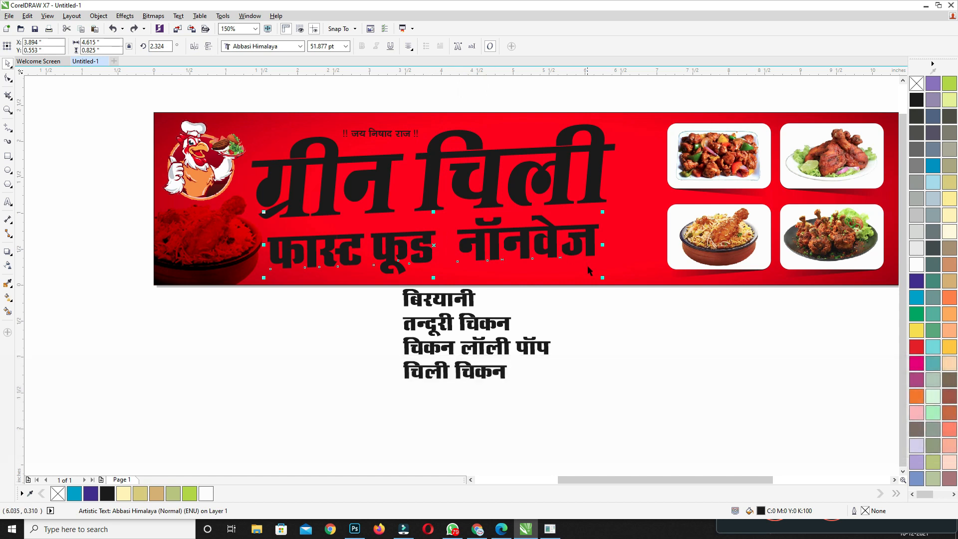
key(shift)
drag(603, 277, 590, 275)
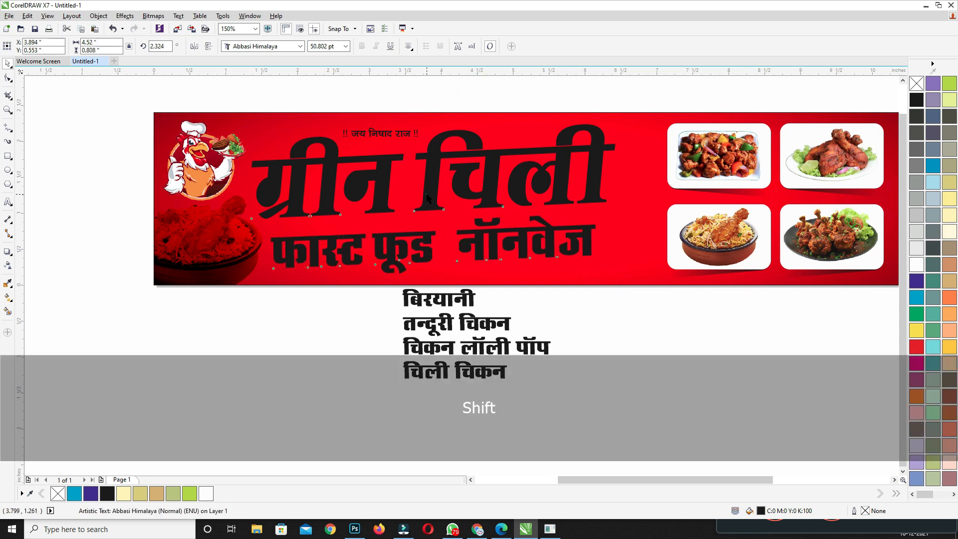
key(c)
Step: Move all four dish name lines together to the empty area farther below the banner, near the food cards
click(563, 320)
click(443, 306)
drag(370, 410, 588, 269)
drag(471, 299, 678, 358)
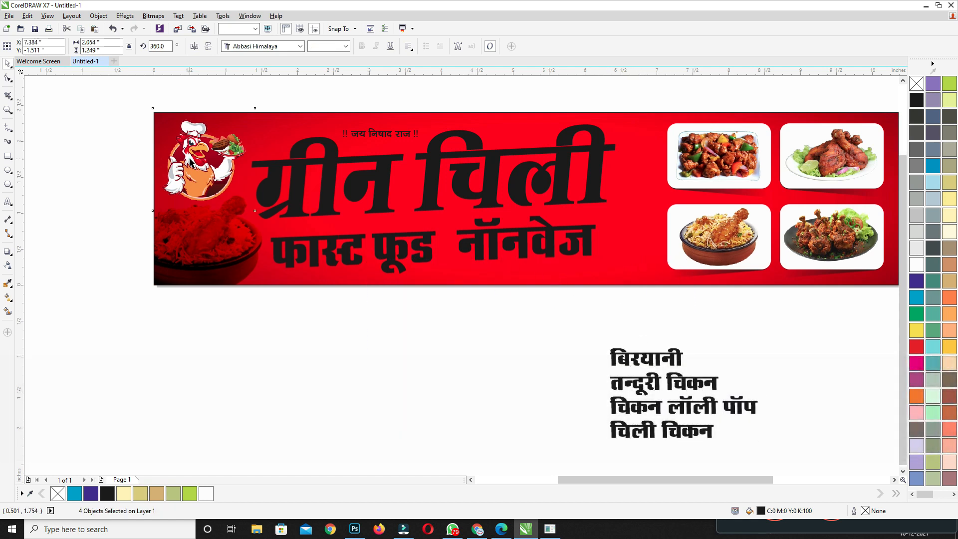
Step: Nudge the chef logo slightly upward in the banner
click(190, 162)
key(Up)
key(Up)
scroll(411, 235, up, 1)
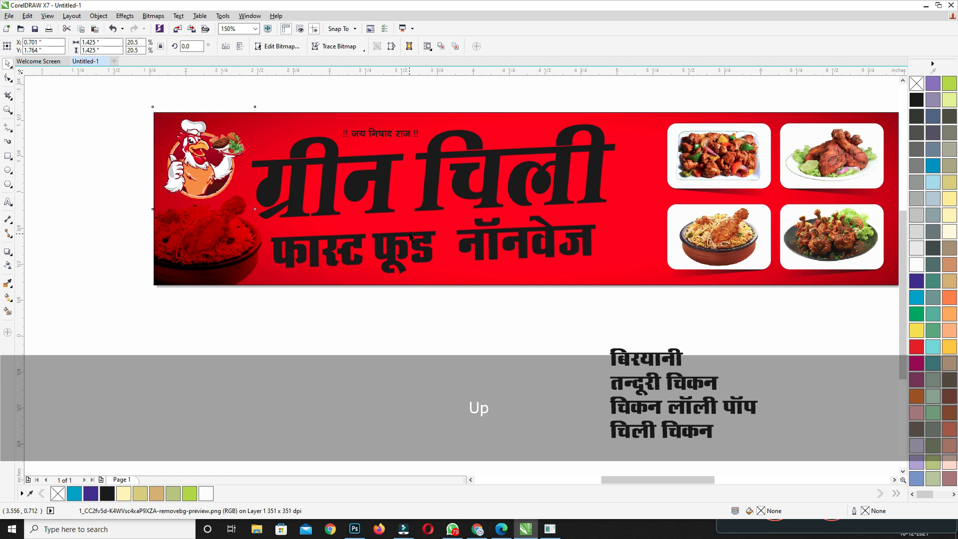
Step: Insert extra space between फूड and नॉनवेज and nudge the whole line slightly right
click(426, 245)
drag(426, 246, 445, 203)
double_click(526, 210)
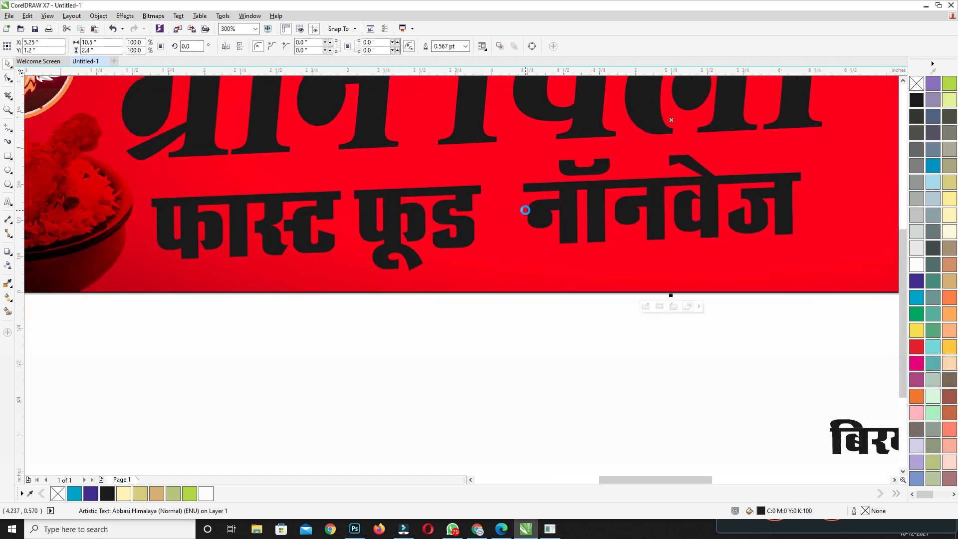
ctrl+click(517, 349)
double_click(528, 239)
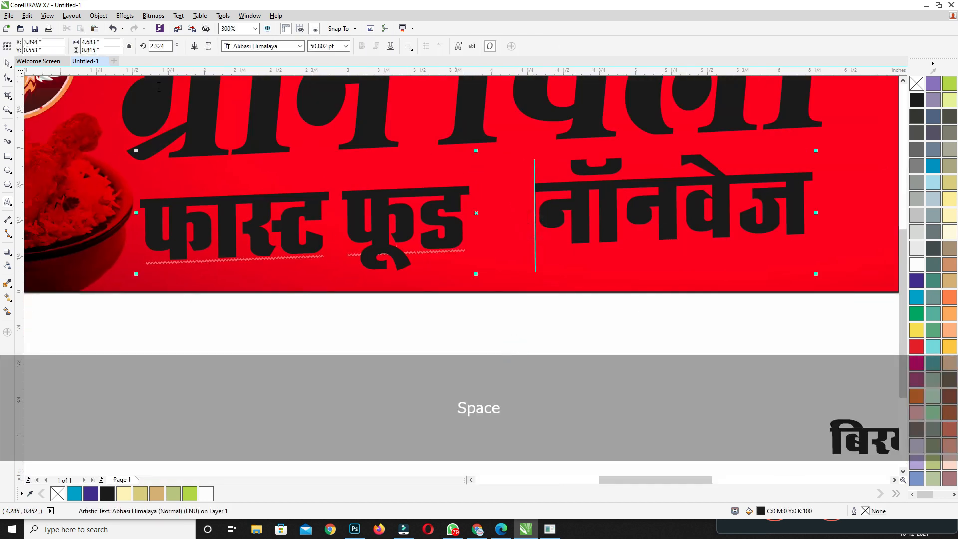
click(8, 64)
key(Right)
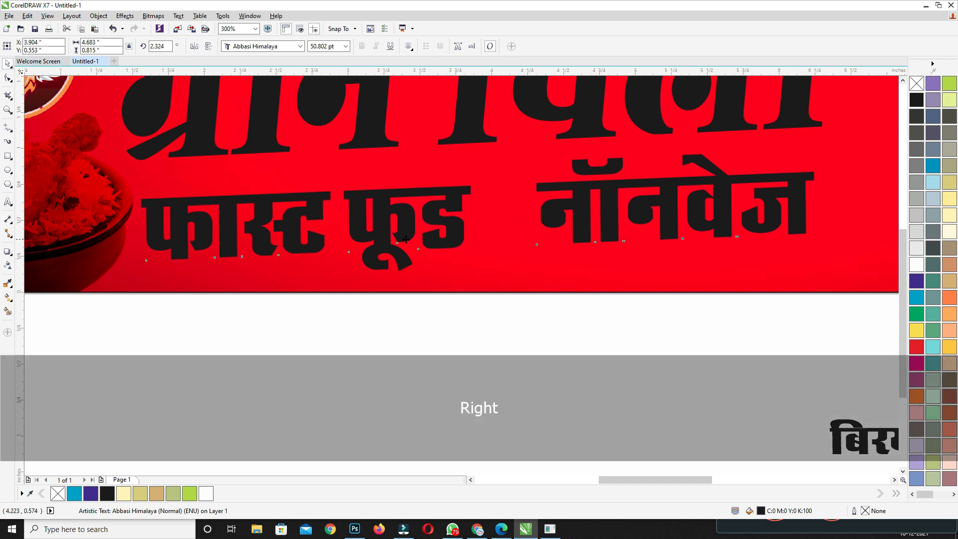
Step: Draw a rectangle about 2.0 × 0.54 inches in the empty area below the banner and fill it yellow
scroll(156, 197, down, 1)
click(8, 156)
drag(137, 285, 280, 323)
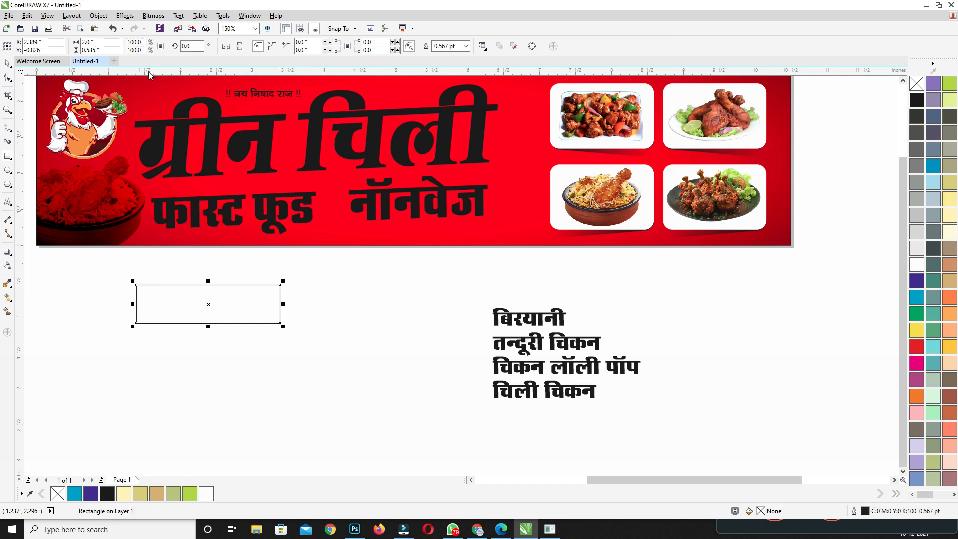
click(916, 330)
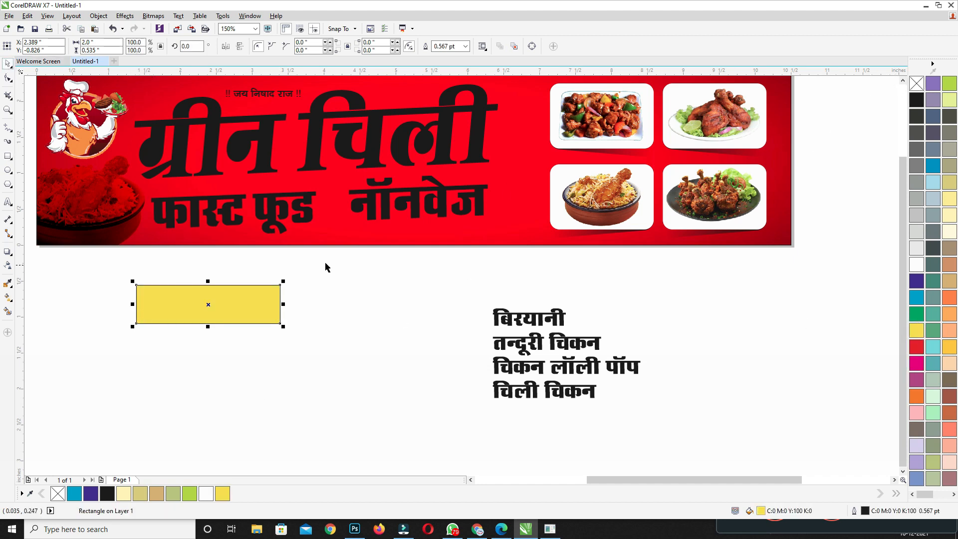
Step: Turn the yellow rectangle into an outline-free grouped strip of two mirrored halves that fades to transparent at both ends
click(7, 264)
drag(203, 301, 234, 317)
click(9, 63)
shift+click(317, 318)
key(ctrl+g)
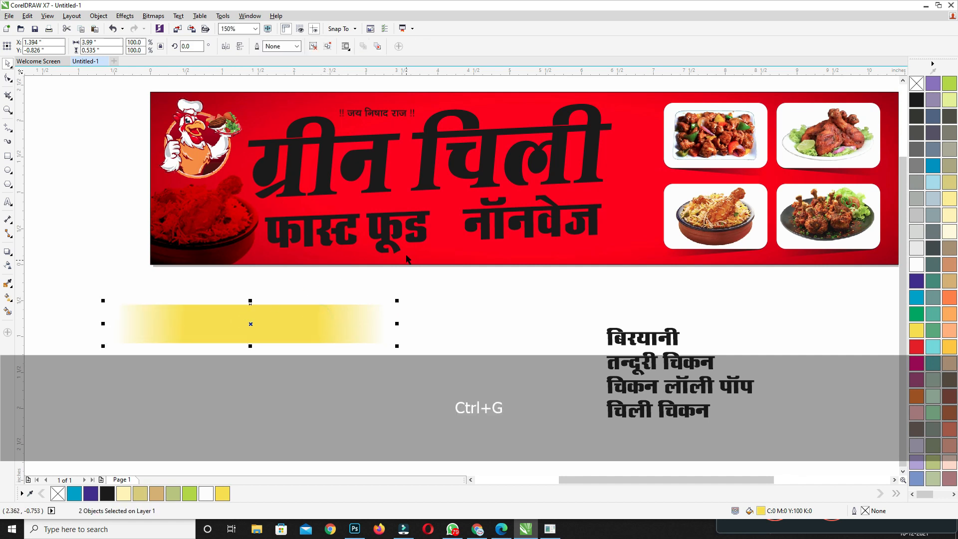
Step: Place the yellow strip over the फास्ट फूड नॉनवेज line, enlarging it and slanting it to match the text
drag(343, 327, 452, 323)
drag(341, 340, 341, 344)
drag(488, 320, 506, 318)
drag(341, 344, 341, 349)
drag(381, 315, 460, 225)
drag(585, 228, 585, 212)
drag(514, 222, 511, 231)
drag(578, 227, 632, 227)
drag(425, 190, 425, 187)
key(Up)
Step: Bring the फास्ट फूड नॉनवेज line in front of the yellow strip and scale it to about 4.25 × 0.74 inches
click(610, 225)
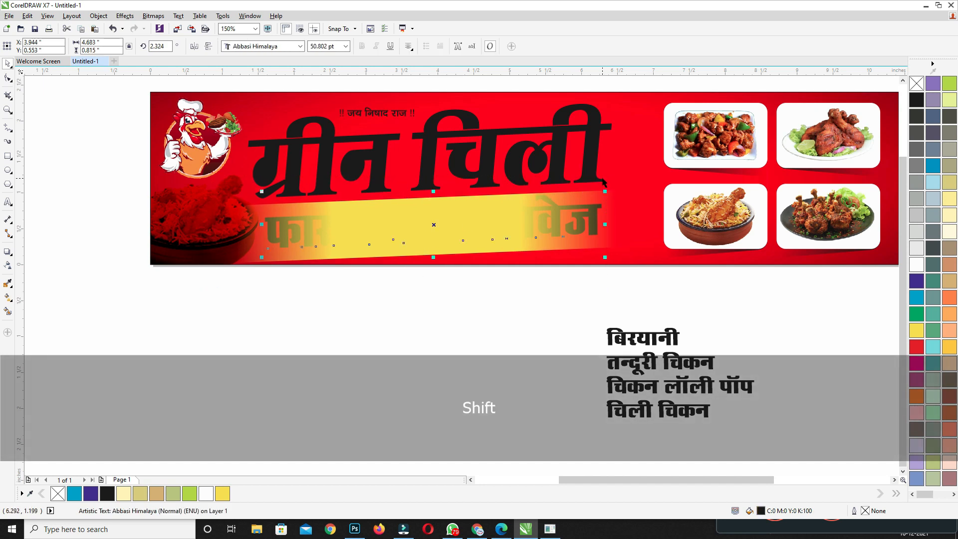
key(shift+Page_Up)
drag(602, 225, 586, 219)
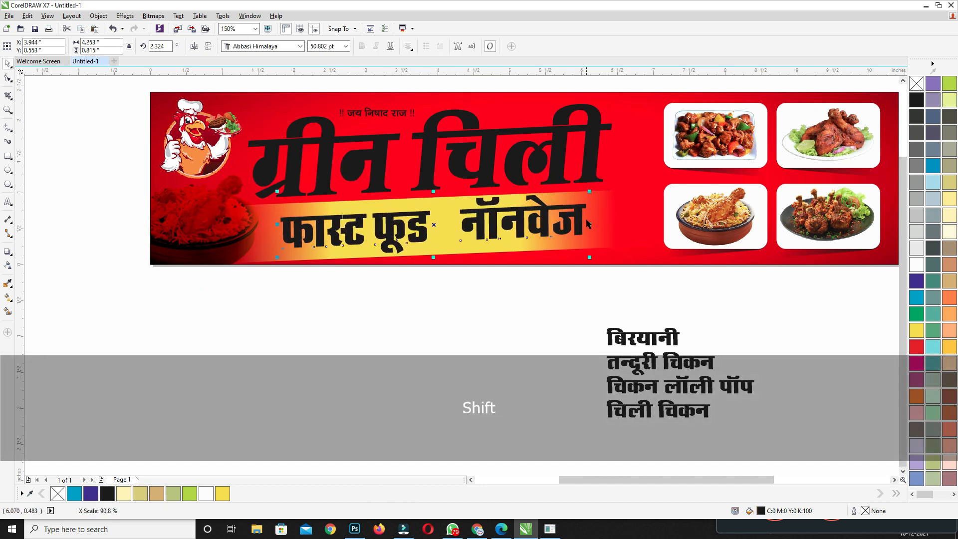
drag(432, 191, 433, 195)
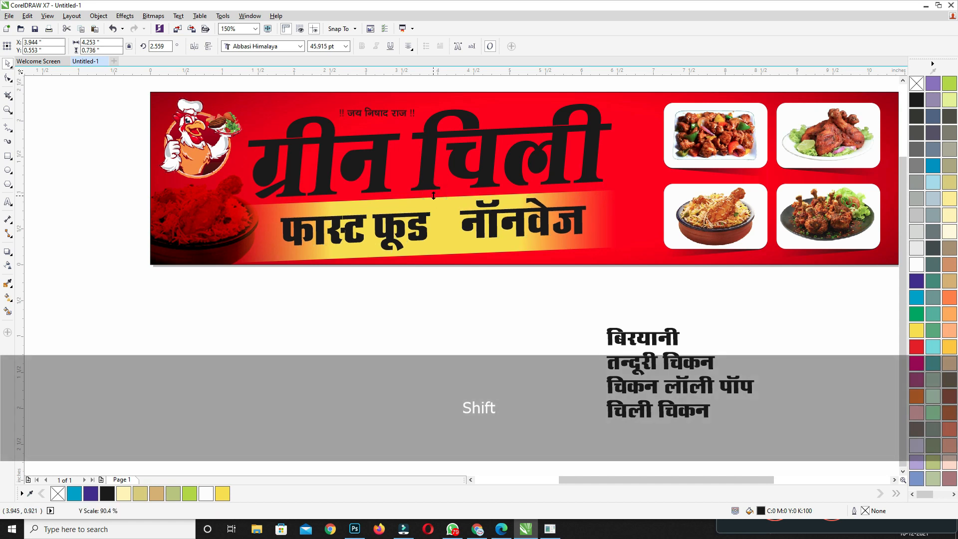
Step: Widen the yellow strip to about 6.53 inches and narrow the फास्ट फूड नॉनवेज line to about 3.96 inches
click(601, 223)
drag(631, 224, 663, 225)
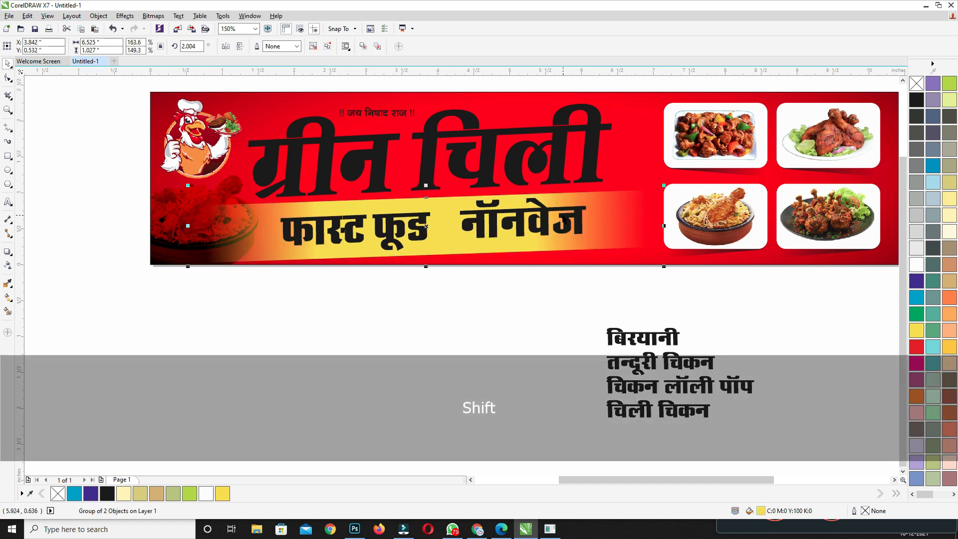
click(519, 234)
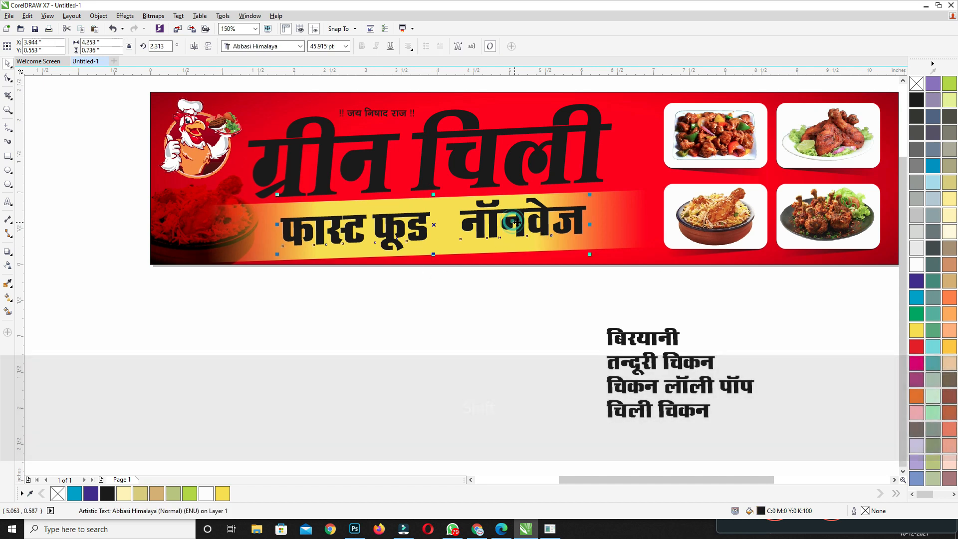
scroll(520, 225, up, 1)
drag(659, 226, 617, 224)
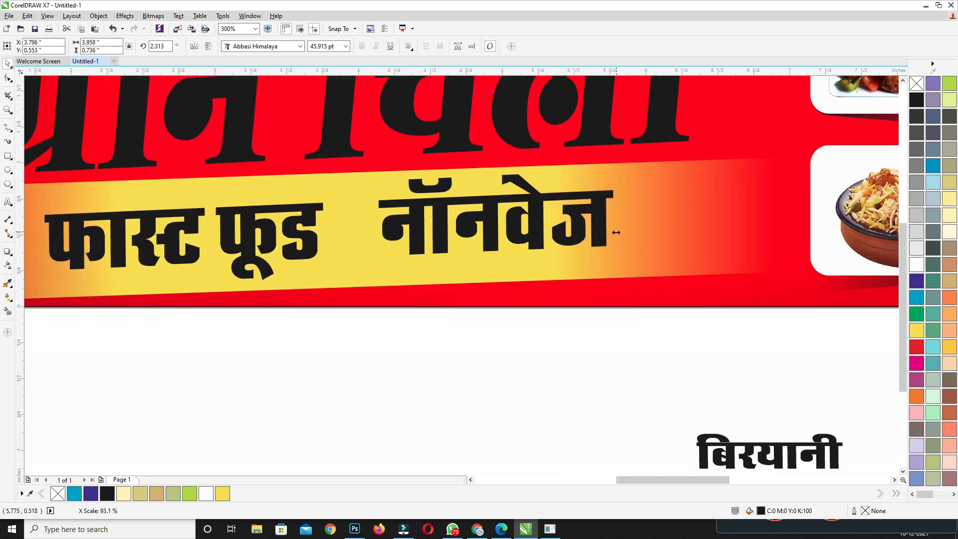
scroll(619, 225, down, 1)
key(ctrl+z)
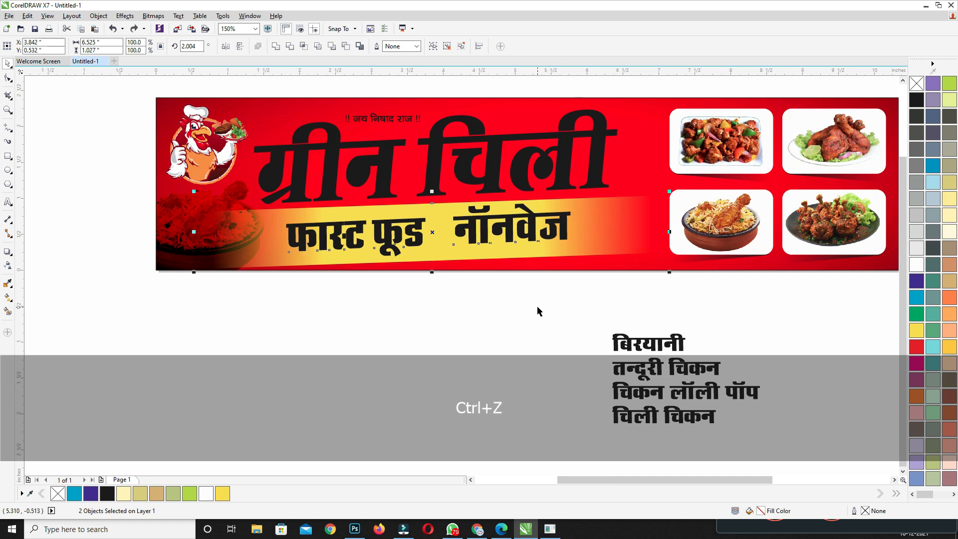
Step: Nudge the फास्ट फूड नॉनवेज line down and left on the yellow strip and add another space before नॉनवेज
scroll(436, 244, up, 1)
key(Down)
key(Left)
key(Left)
key(Left)
key(Left)
key(Left)
key(Left)
key(Left)
key(Left)
key(Left)
key(Left)
key(Left)
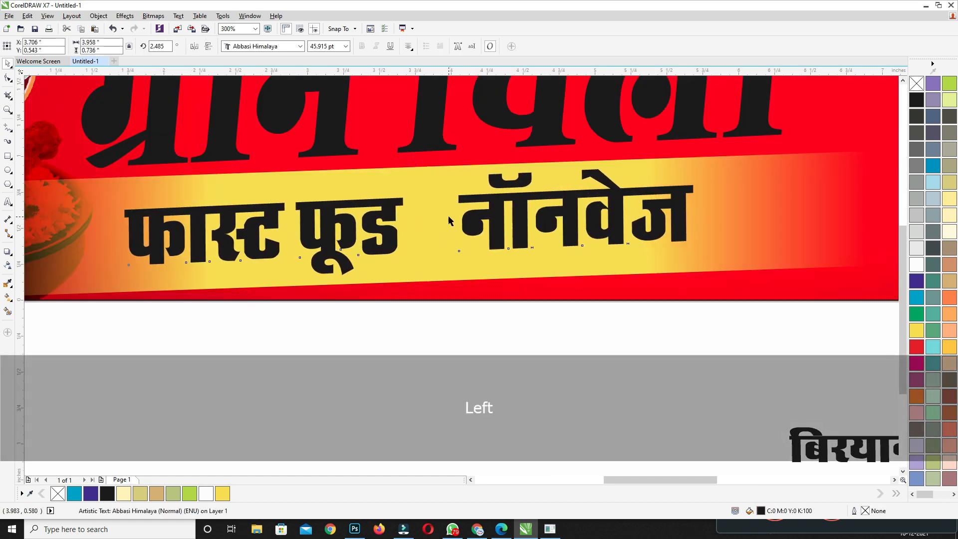
key(space)
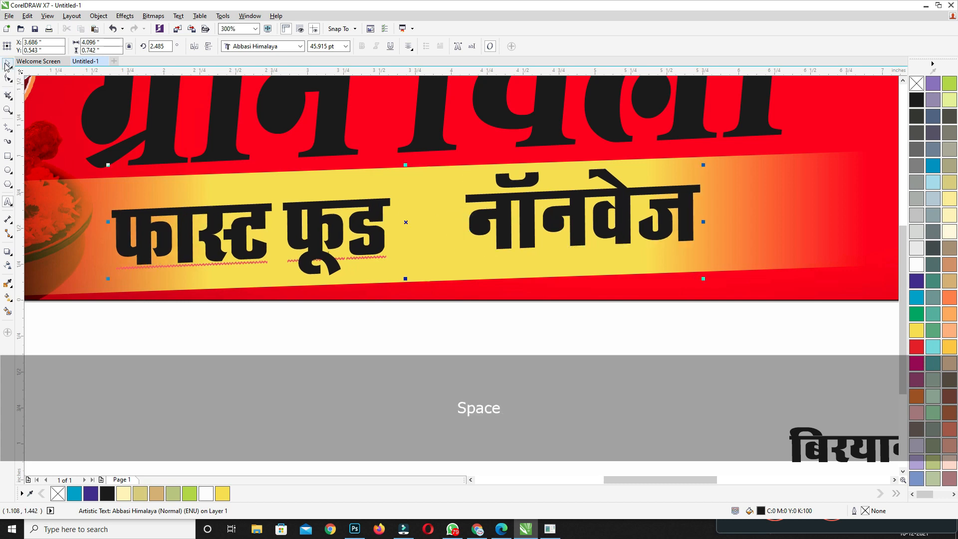
click(543, 301)
drag(543, 301, 518, 318)
Step: Give the फास्ट फूड नॉनवेज line a 4 pt outline
click(482, 230)
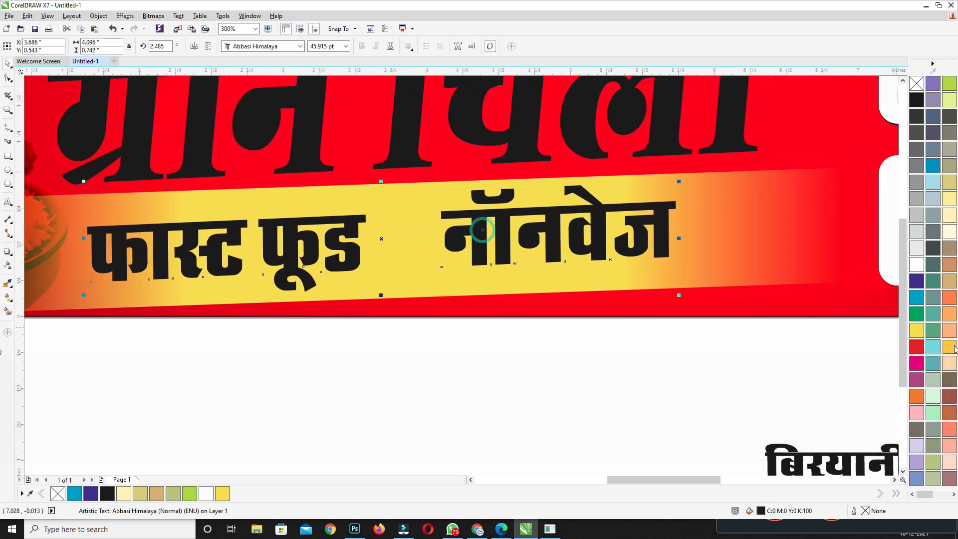
key(F12)
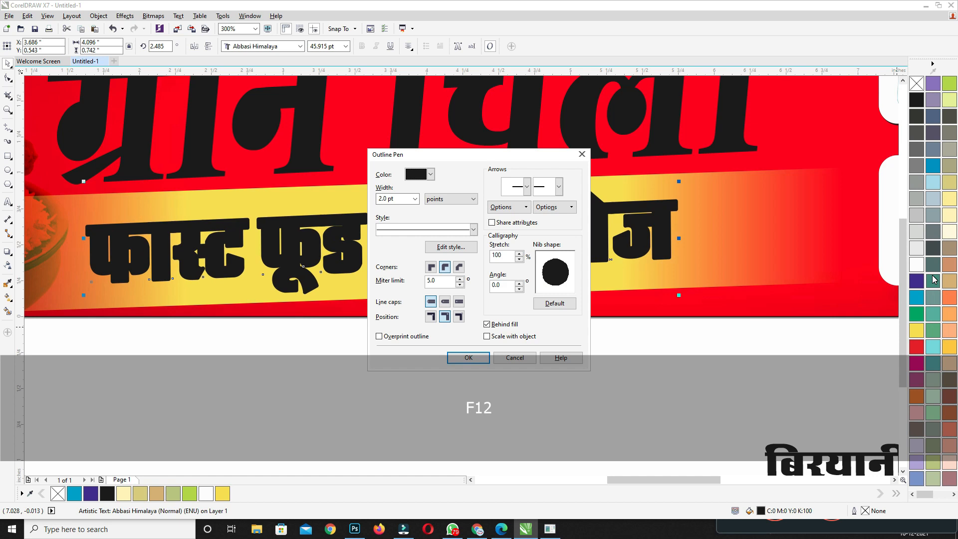
key(Return)
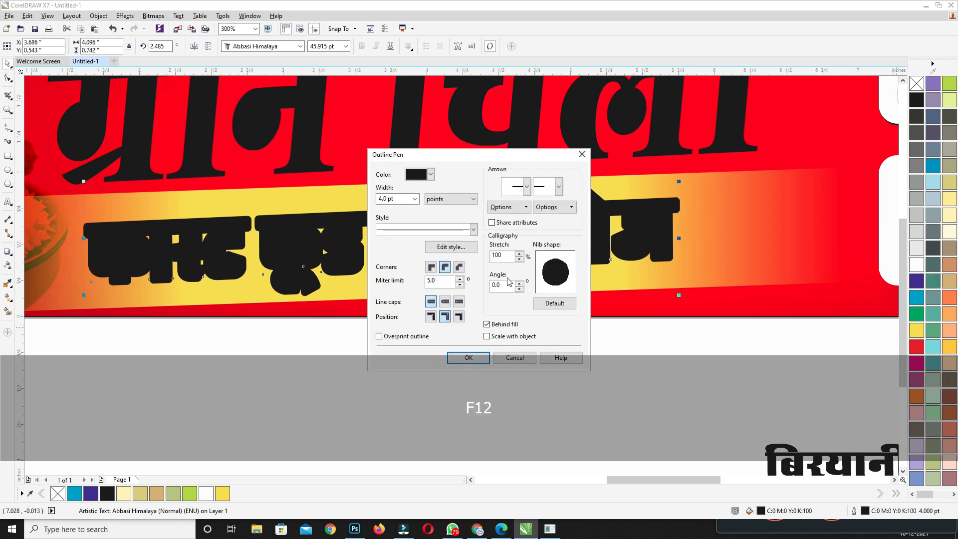
click(468, 357)
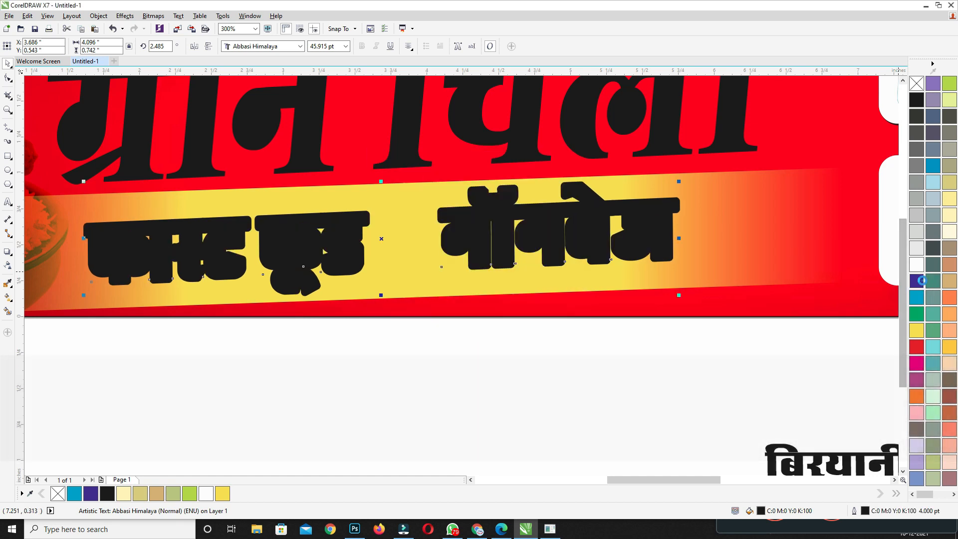
Step: Fill the फास्ट फूड नॉनवेज line with blue (C100 M100) and make its outline white, placed behind the fill
click(917, 279)
right_click(917, 265)
key(F12)
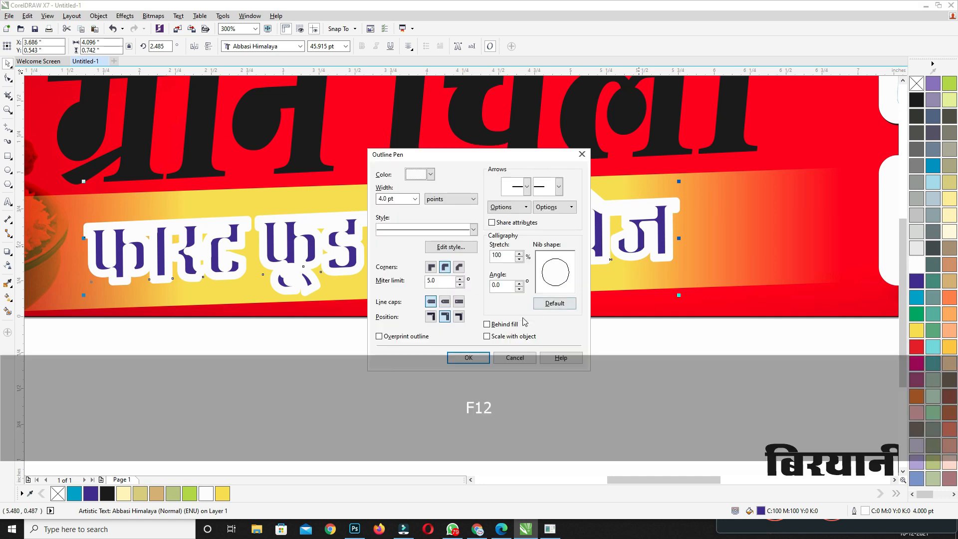
click(486, 325)
click(468, 358)
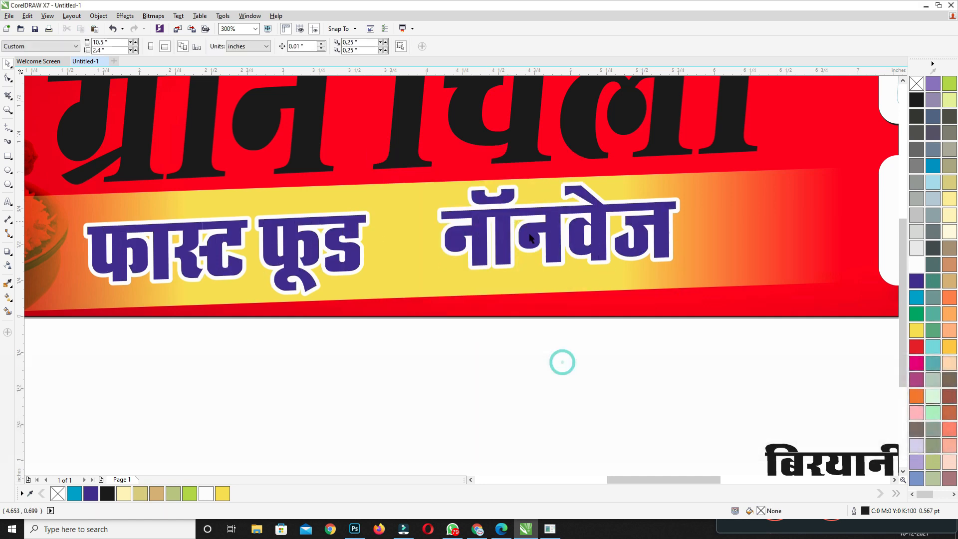
Step: Duplicate the फास्ट फूड नॉनवेज line and offset the copy slightly down and to the right
key(Down)
key(KP_Add)
key(Right)
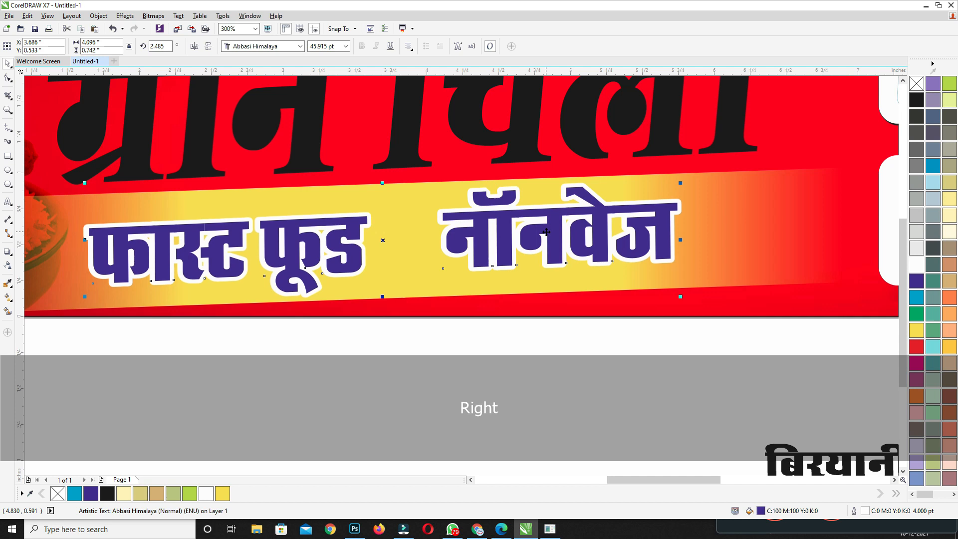
key(Right)
key(Right)
key(Up)
key(Up)
key(Right)
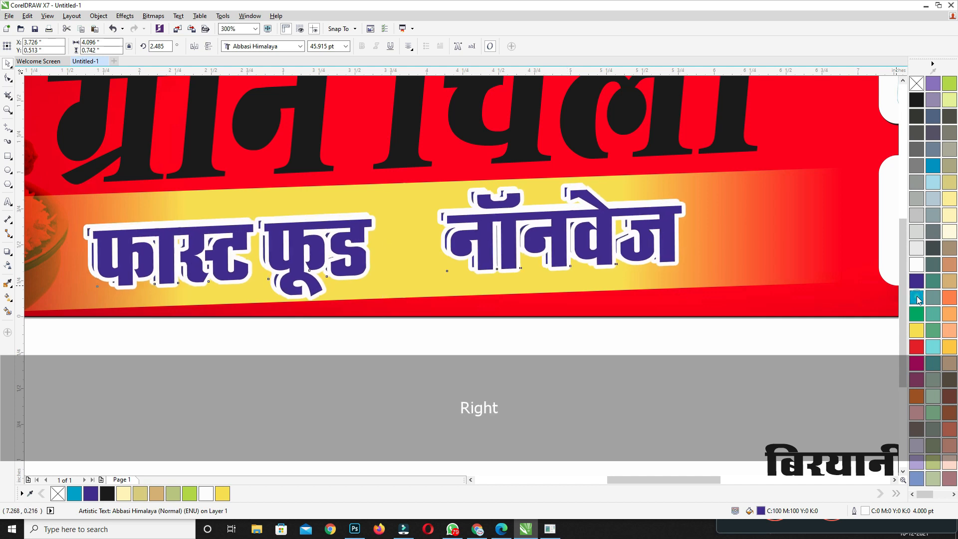
Step: Colour the copy's fill and outline cyan, send it behind the blue text and nudge it down
click(915, 298)
right_click(915, 298)
key(ctrl+Page_Down)
key(Down)
Step: Set the outline of both the blue text and its cyan copy to 3 pt
shift+click(674, 230)
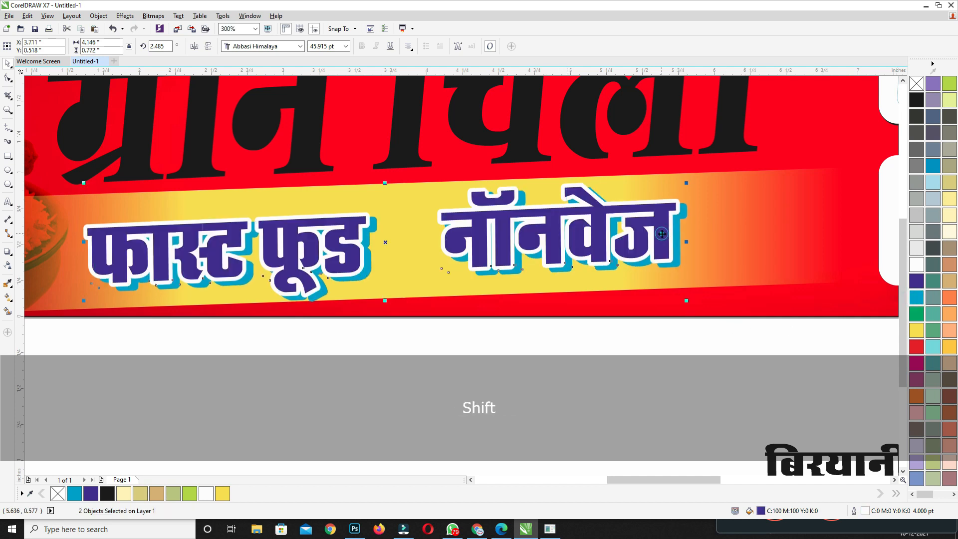
key(F12)
key(Return)
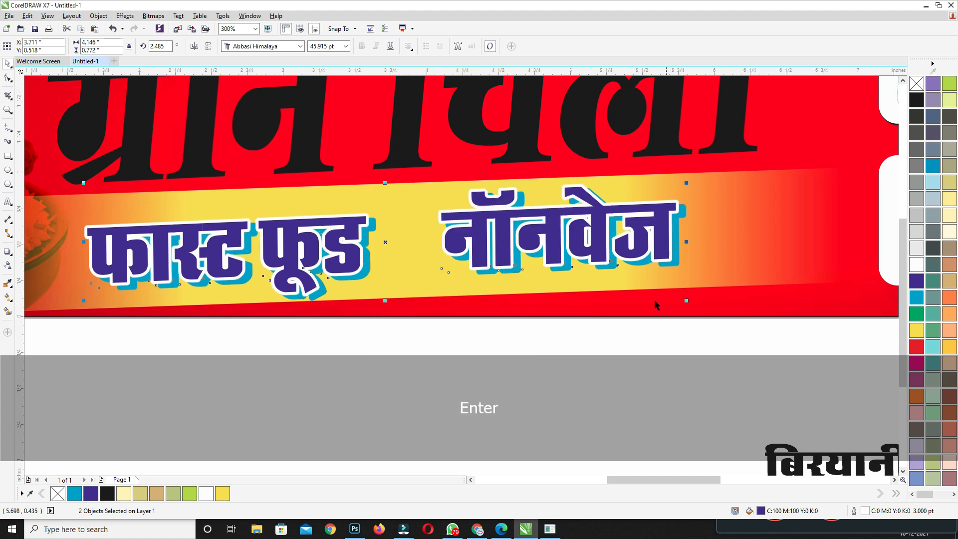
Step: Blend the blue text with its cyan copy in 20 steps to create a 3D depth effect
click(8, 251)
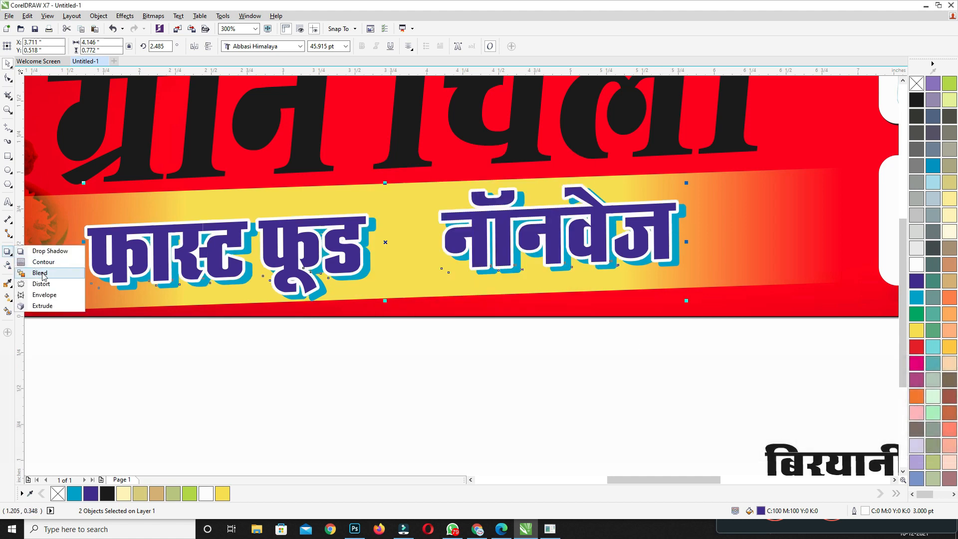
click(37, 261)
scroll(329, 274, up, 2)
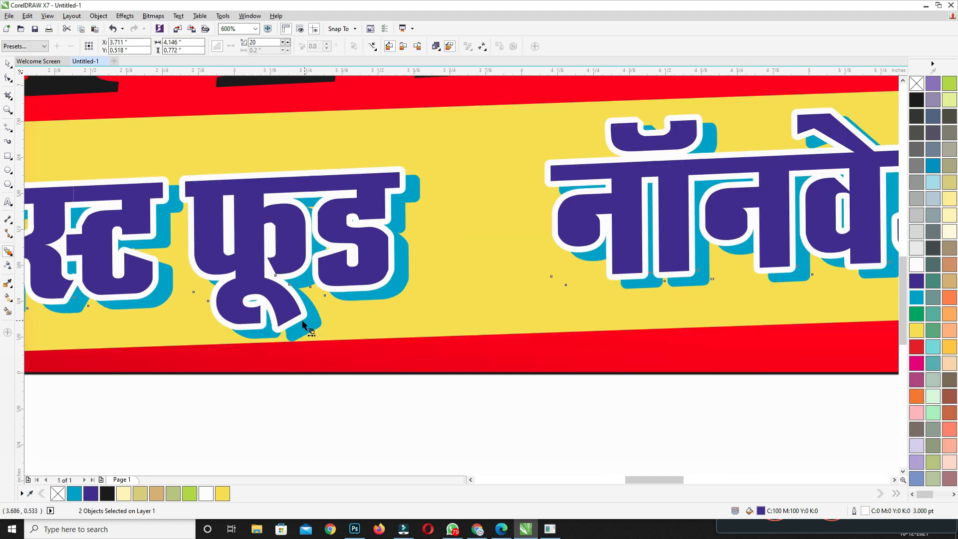
drag(302, 325, 266, 296)
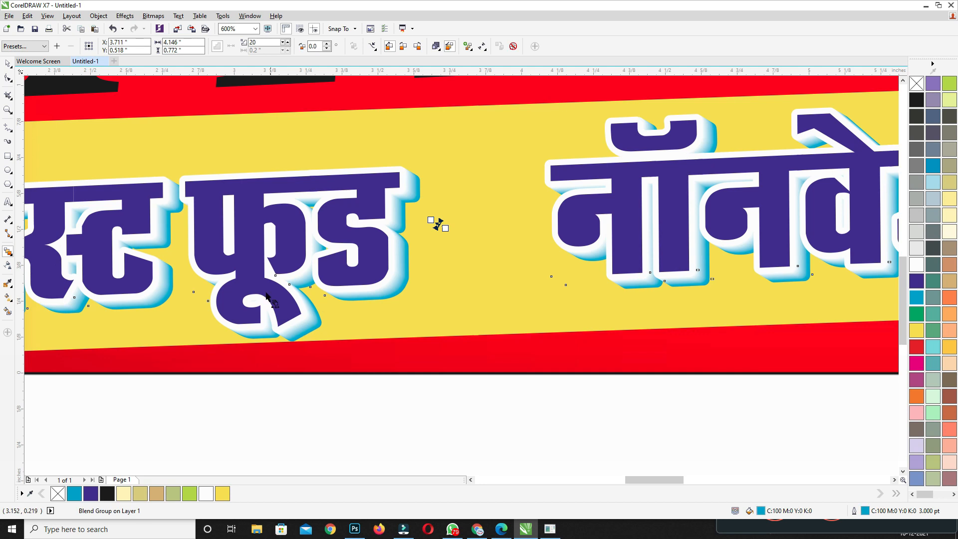
Step: Shift the blend's front blue text slightly up and left to deepen the 3D effect
click(419, 218)
scroll(418, 220, down, 2)
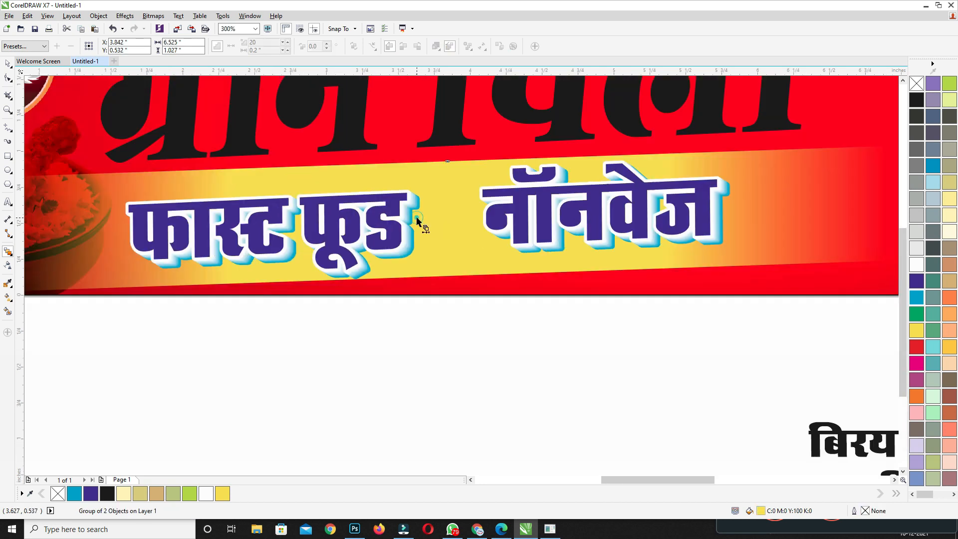
click(399, 254)
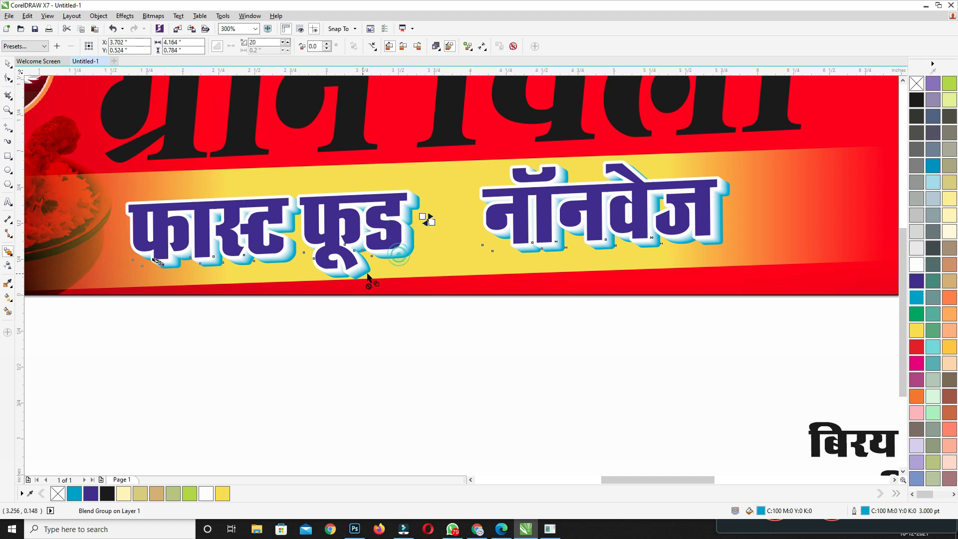
drag(423, 217, 426, 217)
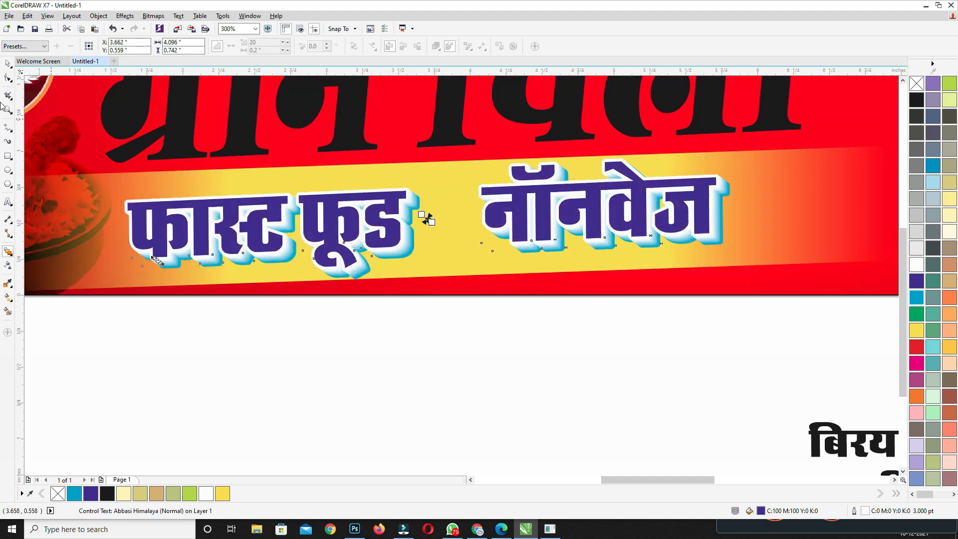
Step: Group the blended फास्ट फूड नॉनवेज text, scale it to about 4.11 inches wide and nudge it up slightly
key(ctrl)
drag(95, 317, 739, 160)
key(ctrl+g)
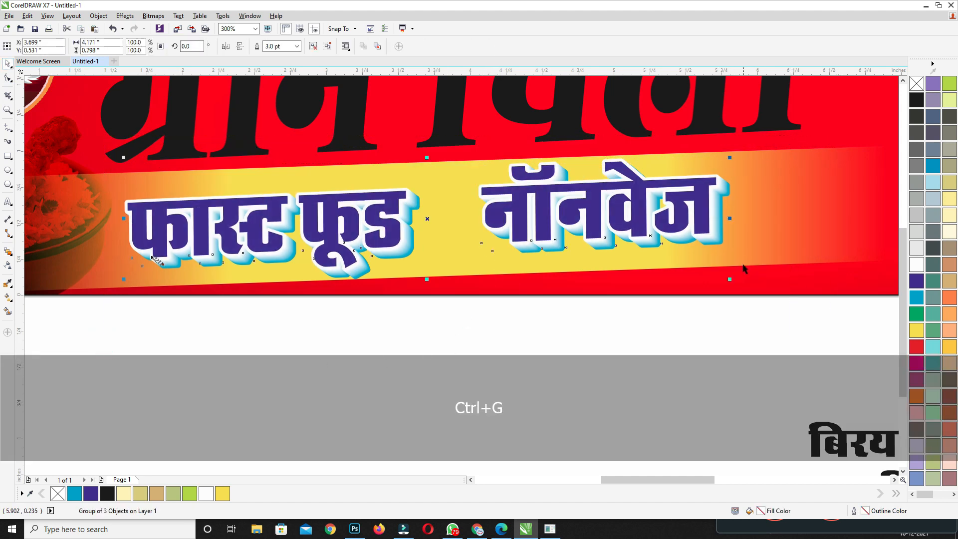
drag(731, 280, 716, 267)
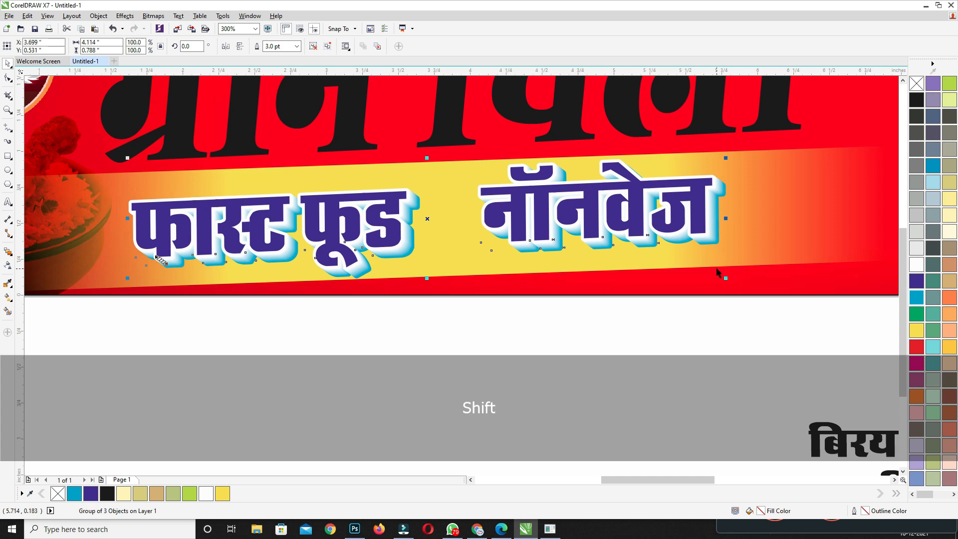
key(Up)
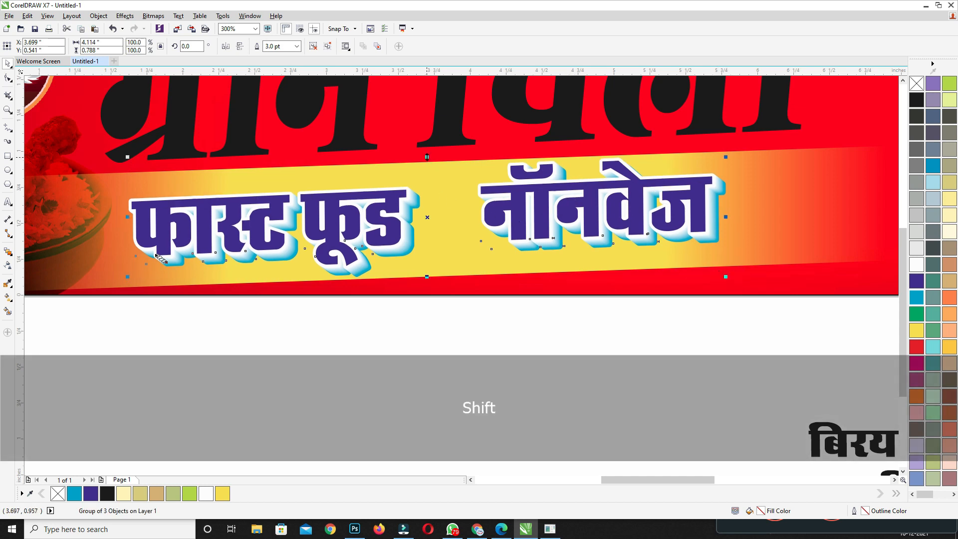
Step: Reduce the फास्ट फूड नॉनवेज group's height to about 0.757 in and add a close lower-right drop shadow with opacity 45
drag(427, 156, 427, 160)
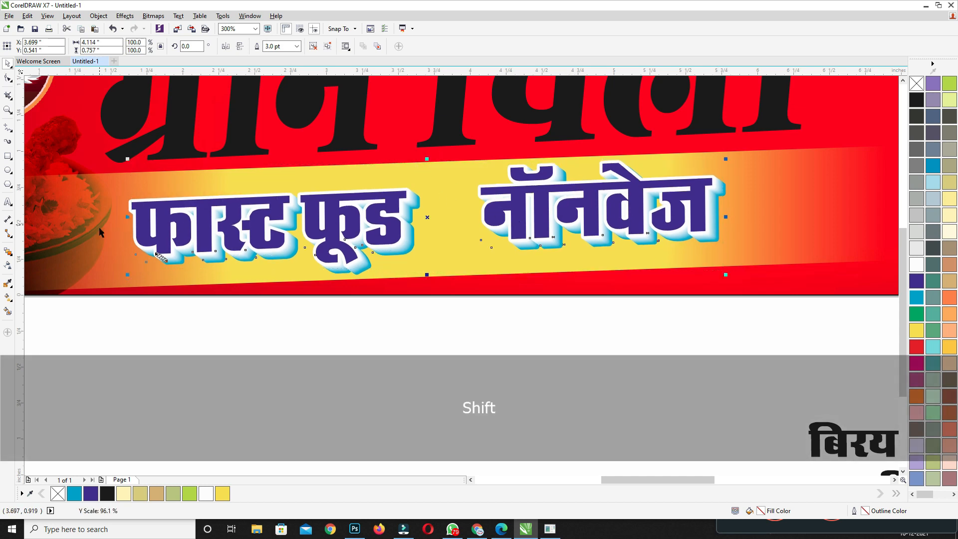
click(13, 271)
click(36, 249)
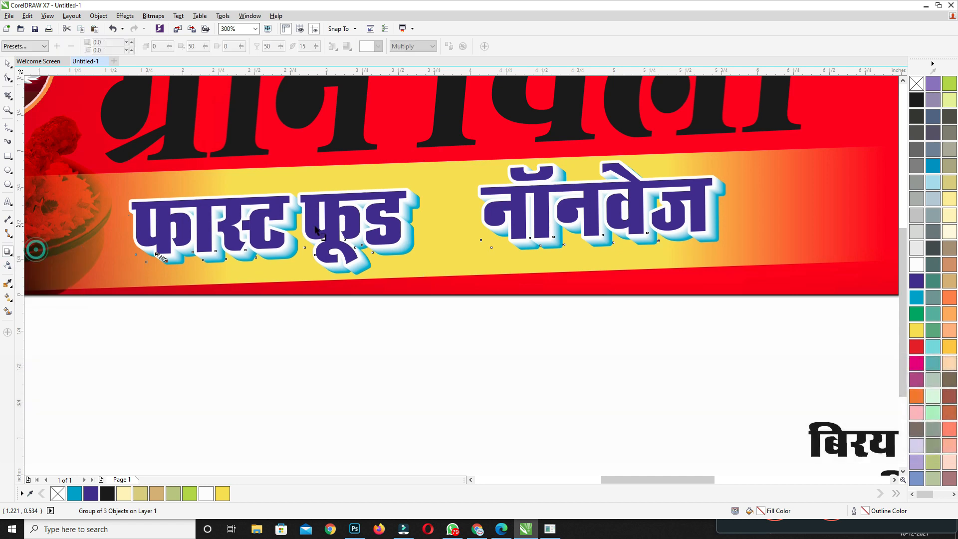
drag(427, 217, 497, 291)
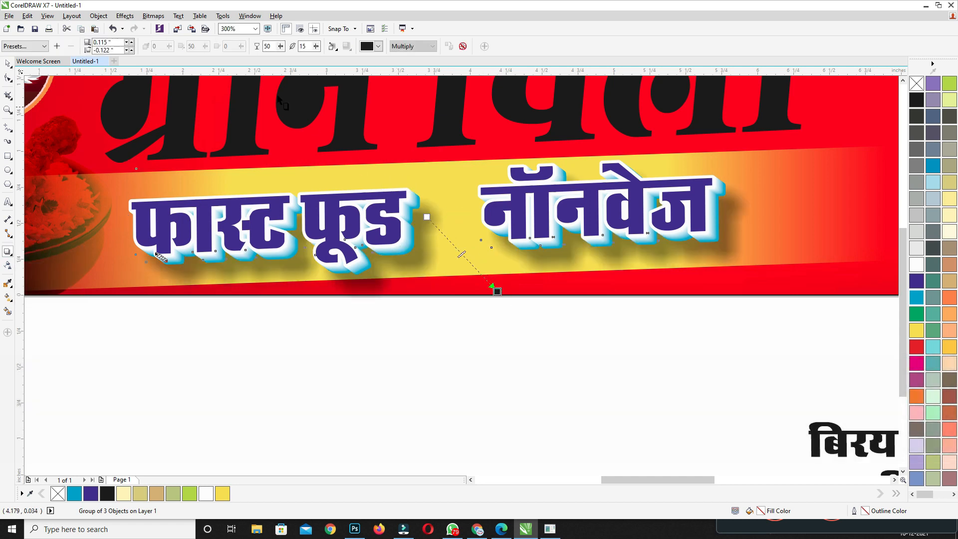
text(45)
key(Return)
key(Up)
drag(496, 292, 486, 278)
Step: Break the drop shadow apart from the फास्ट फूड नॉनवेज text and group the text and shadow together
key(ctrl+k)
drag(97, 372, 794, 131)
key(ctrl+g)
scroll(469, 203, up, 3)
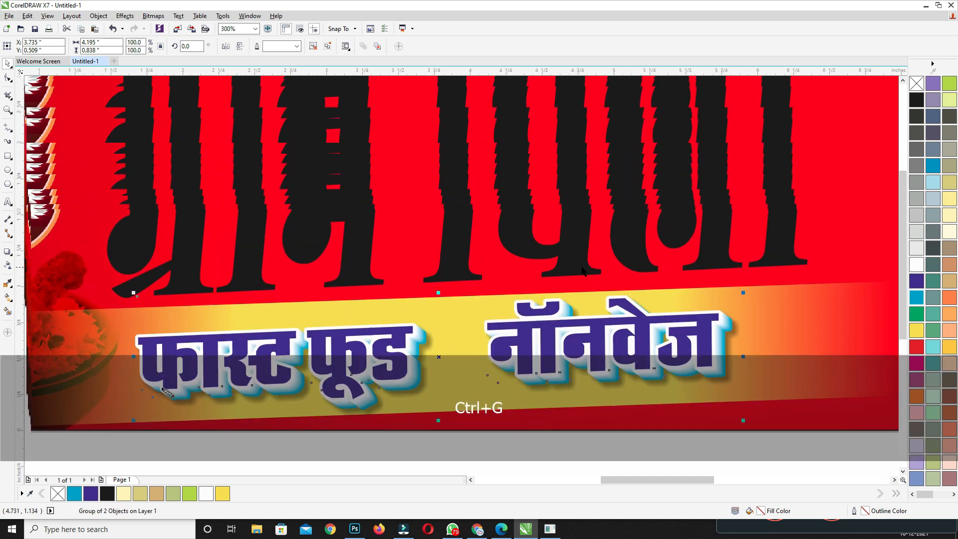
Step: Nudge the ग्रीन चिली heading up above the yellow strip and fill it white
click(469, 203)
scroll(469, 203, down, 2)
key(Up)
key(Up)
key(Up)
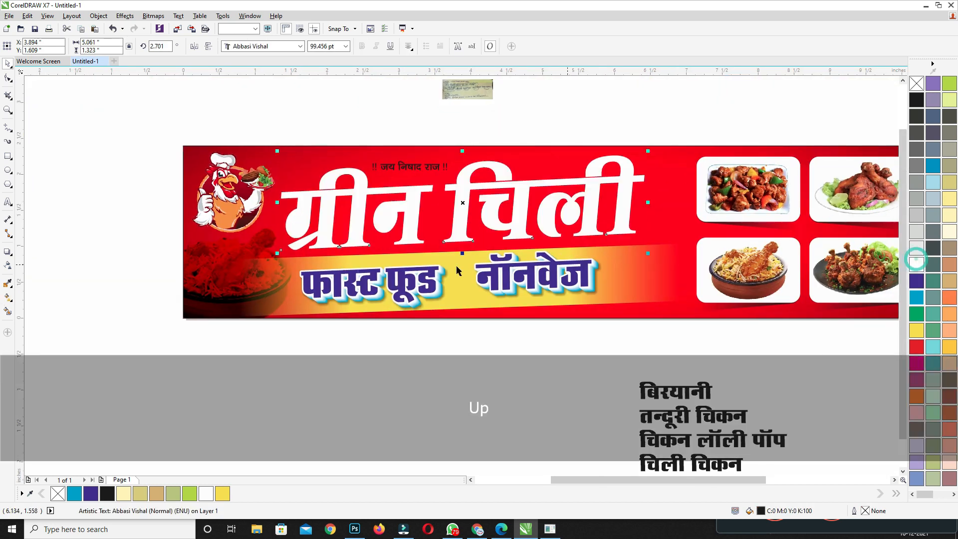
click(917, 265)
scroll(427, 269, up, 2)
scroll(427, 270, up, 2)
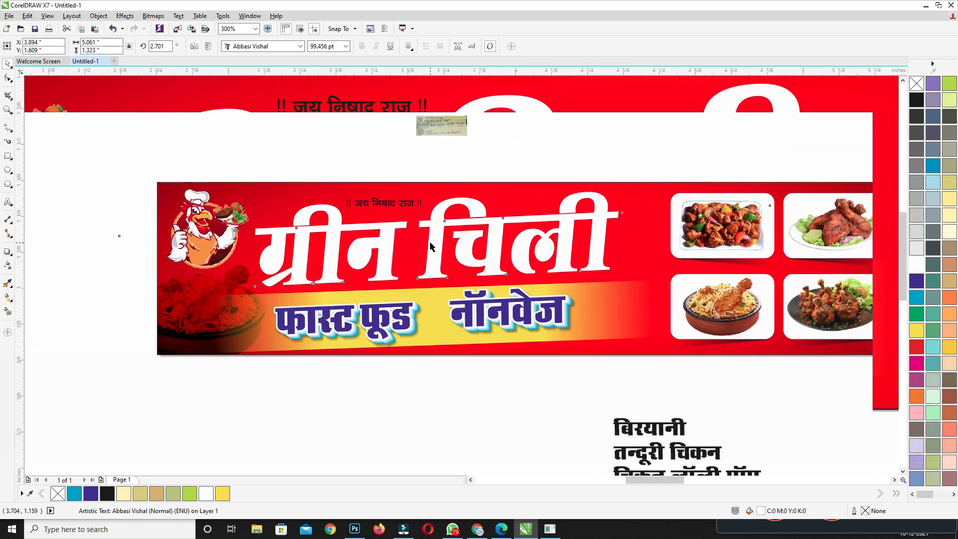
scroll(432, 246, down, 2)
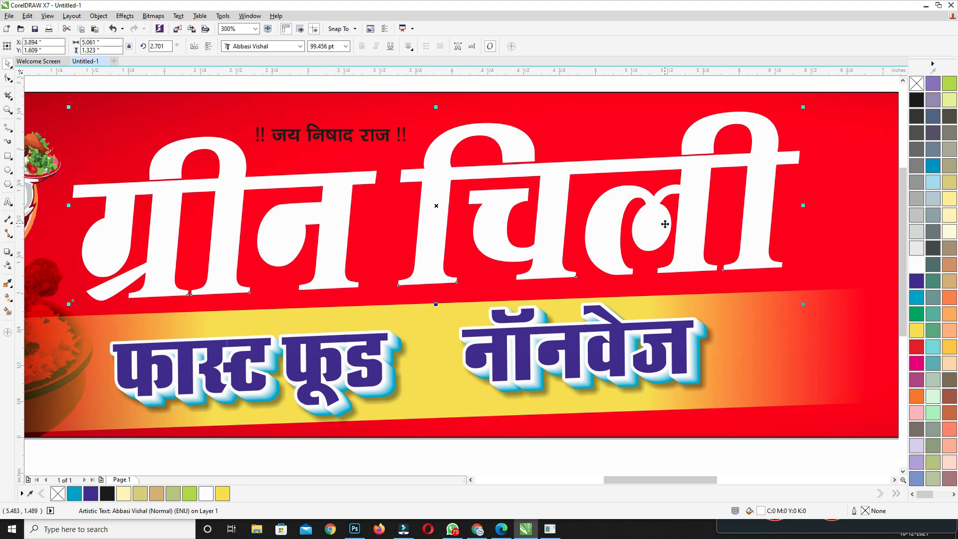
Step: Try a 2 pt black outline on the white ग्रीन चिली heading
key(F12)
key(Return)
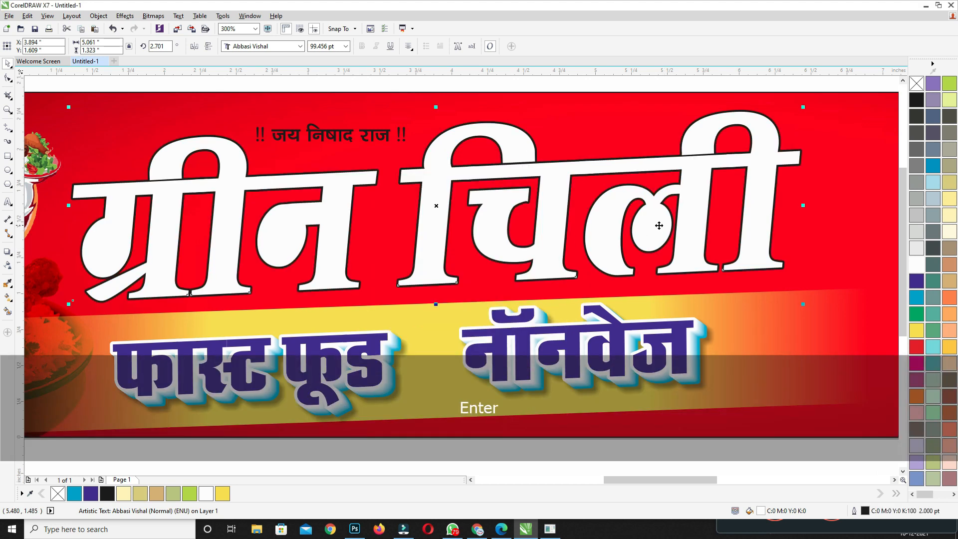
key(F12)
click(467, 358)
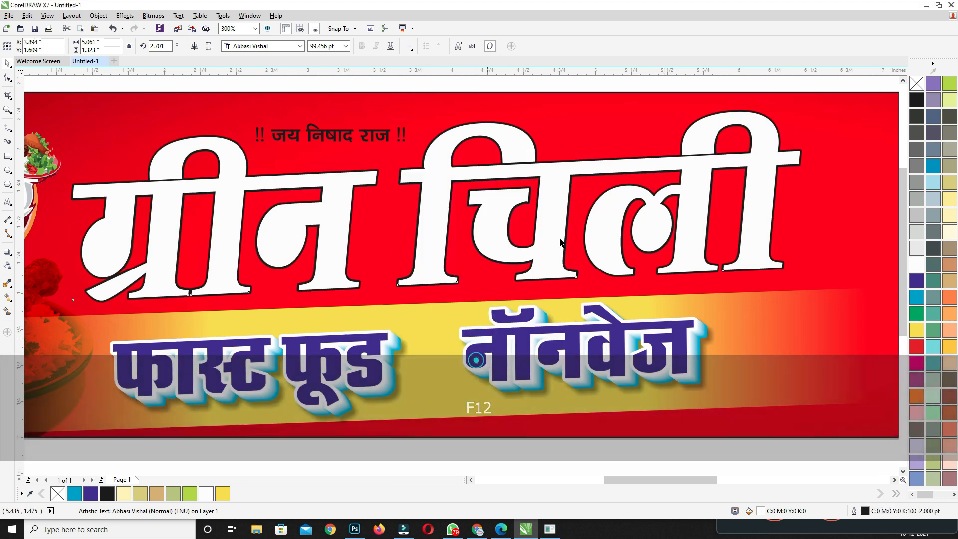
scroll(705, 122, up, 2)
scroll(705, 122, right, 2)
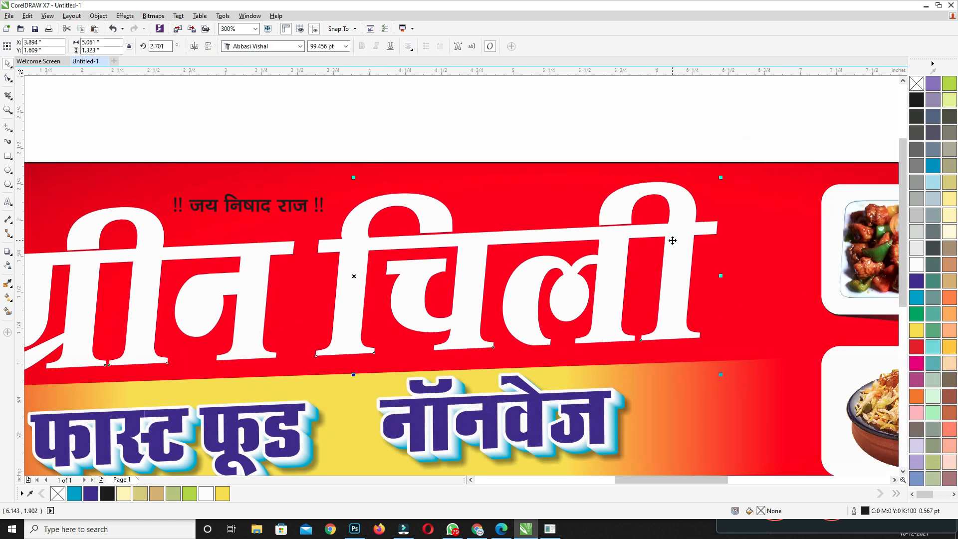
Step: Duplicate the white heading down and to the right, color the copy's fill and outline yellow, and place it behind
key(KP_Add)
key(Down)
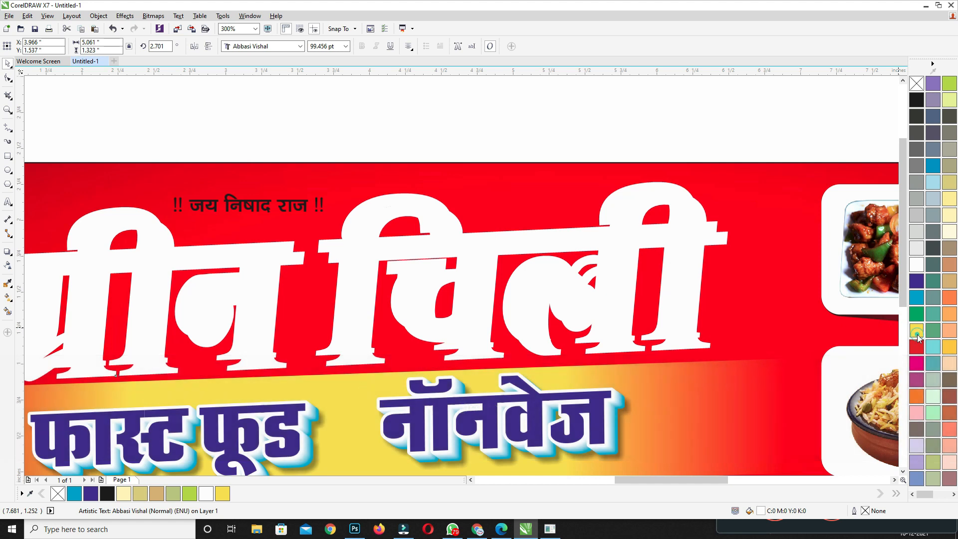
click(917, 331)
right_click(917, 331)
key(ctrl+Next)
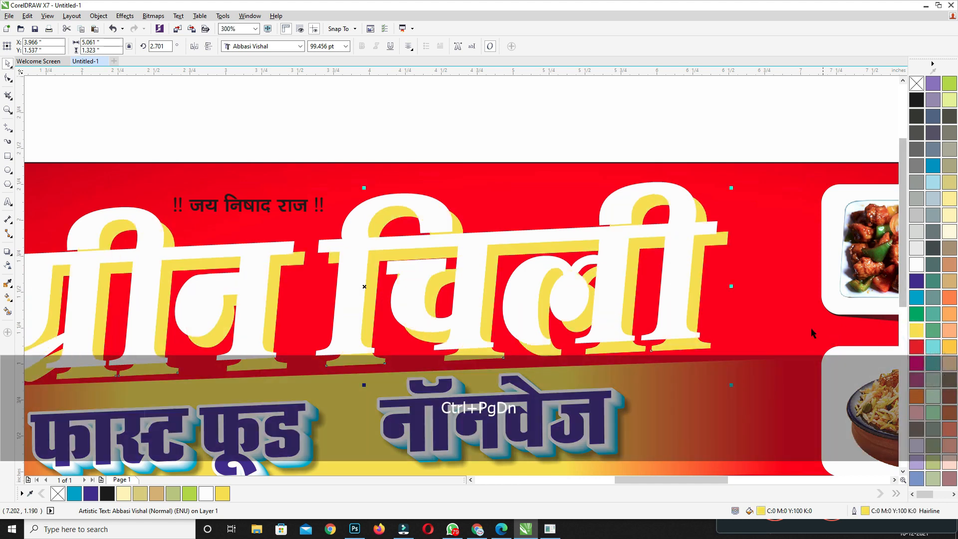
key(Right)
key(Down)
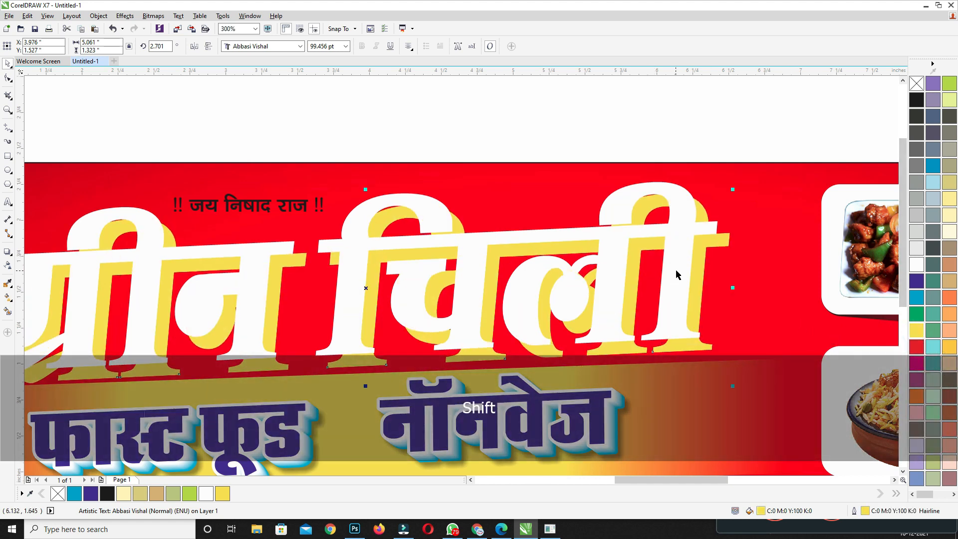
Step: Try blending the white heading with its yellow copy in 20 steps, then undo the blend
shift+click(676, 270)
click(13, 256)
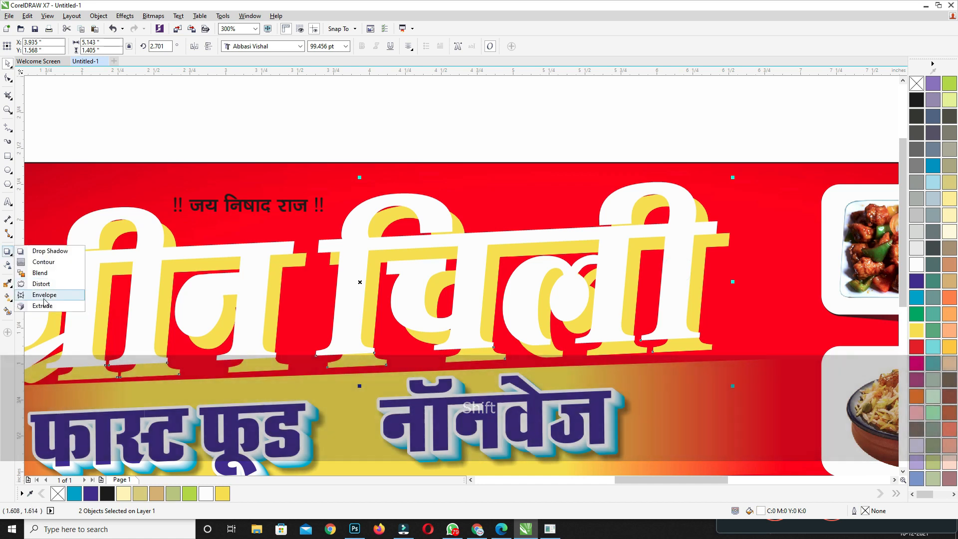
click(46, 272)
drag(698, 345, 691, 350)
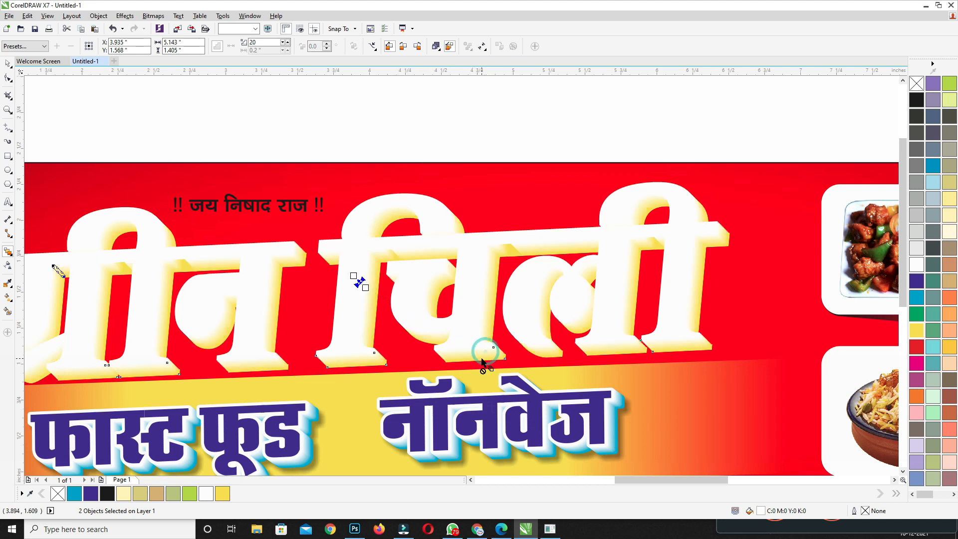
drag(352, 276, 460, 288)
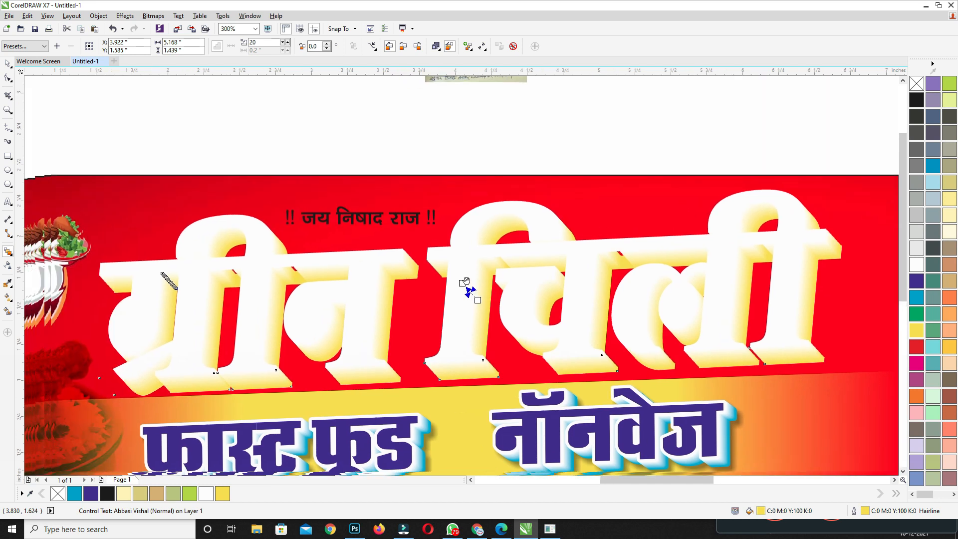
key(ctrl+z)
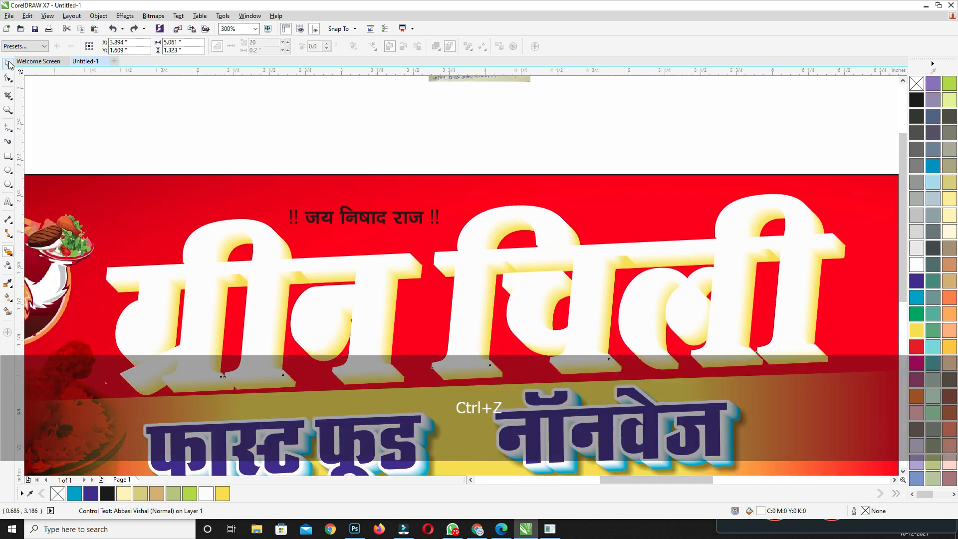
click(9, 65)
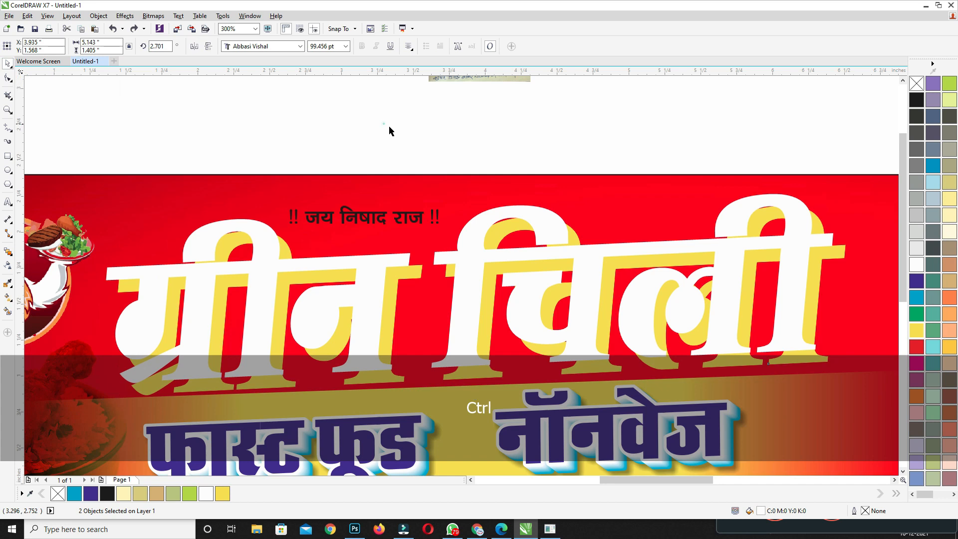
Step: Delete the yellow copy behind the ग्रीन चिली heading
click(779, 281)
drag(815, 261, 684, 239)
key(Delete)
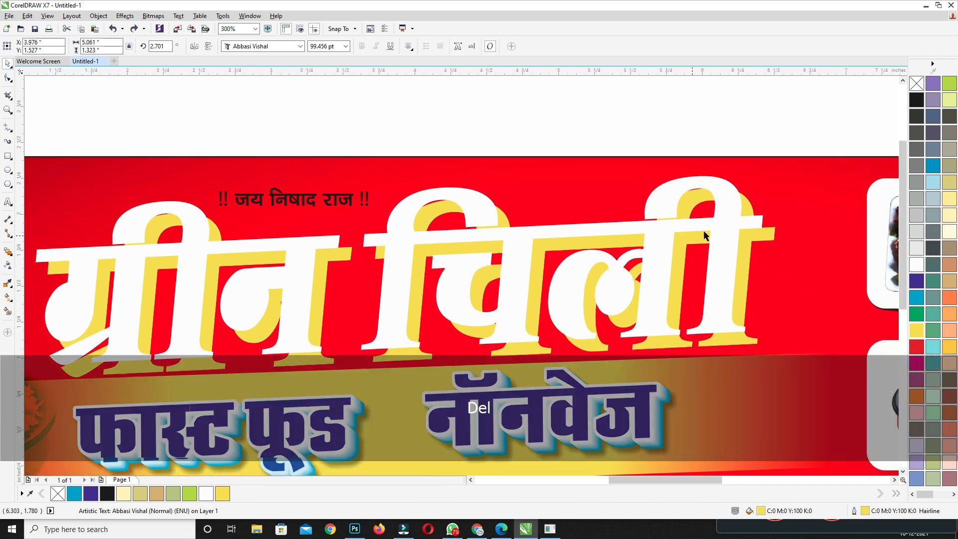
Step: Nudge the white ग्रीन चिली heading up a little further, to a Y position of 1.659 in
click(723, 231)
key(Up)
key(Up)
key(Up)
key(Up)
key(Up)
drag(558, 258, 541, 194)
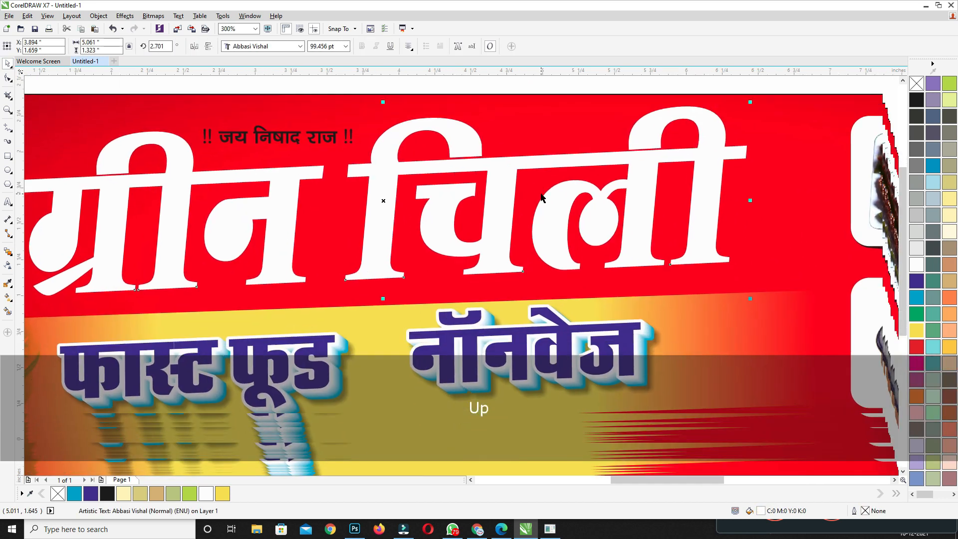
Step: Extrude the white ग्रीन चिली heading toward the lower right with a short parallel depth
click(8, 252)
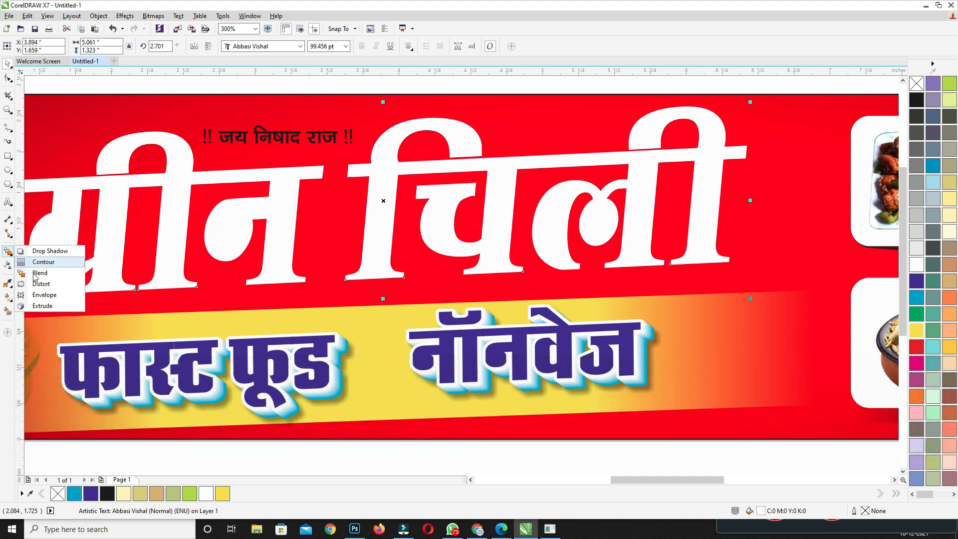
click(42, 305)
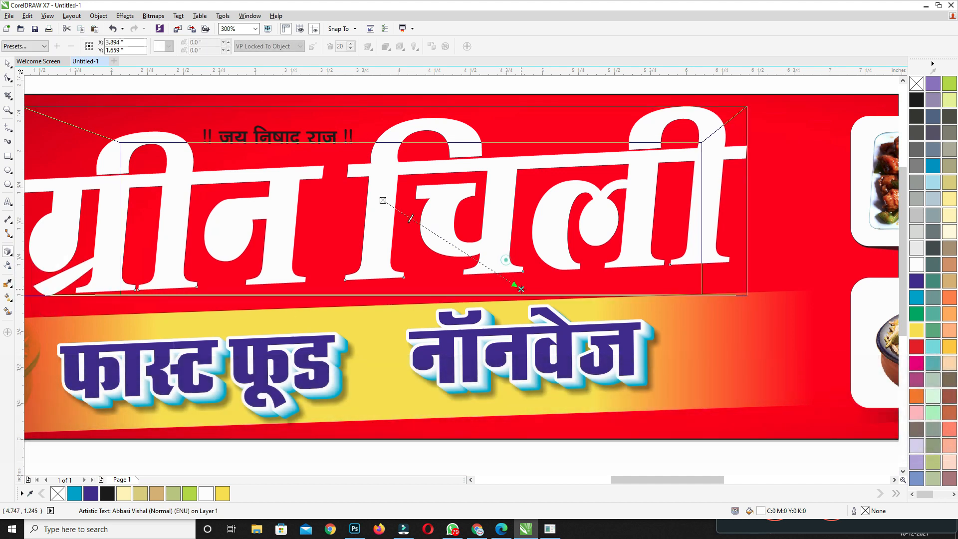
drag(522, 296, 330, 147)
click(169, 45)
click(181, 70)
drag(520, 296, 409, 254)
Step: Break the extrusion apart from the heading and fill the extruded side faces black
key(ctrl+k)
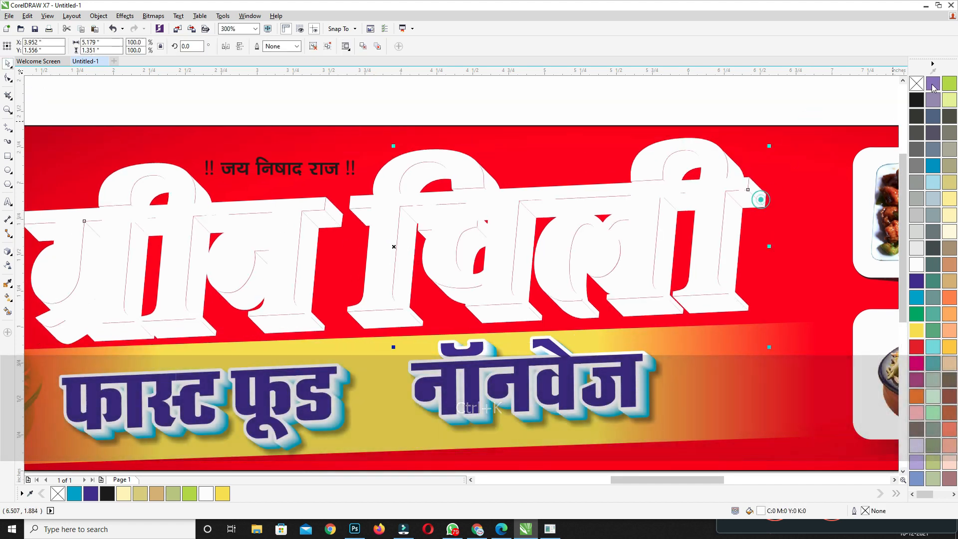
click(736, 171)
scroll(524, 190, up, 1)
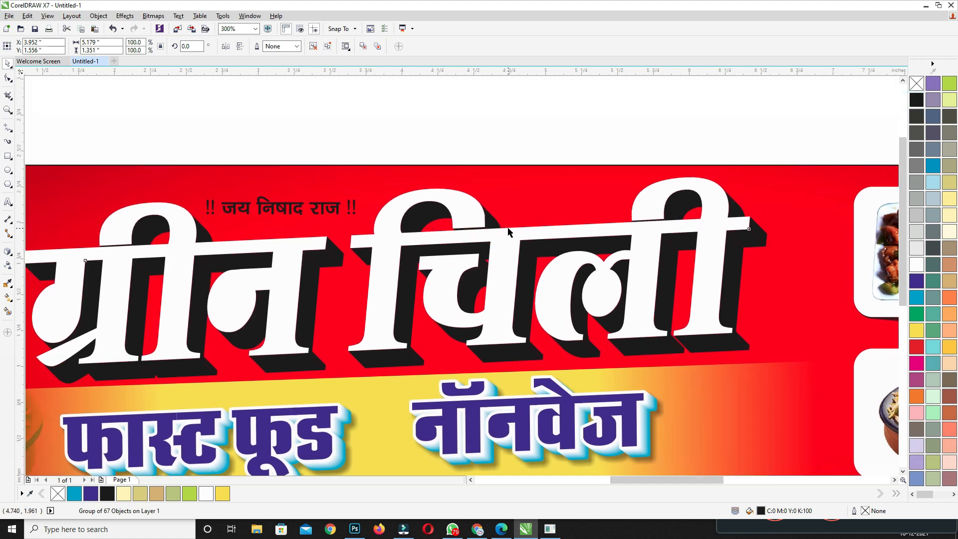
Step: Give the heading's extruded faces a linear fountain fill at 251°, with its end color sampled from the banner's red background (#FF001D)
key(F11)
drag(125, 300, 106, 356)
click(214, 360)
click(101, 393)
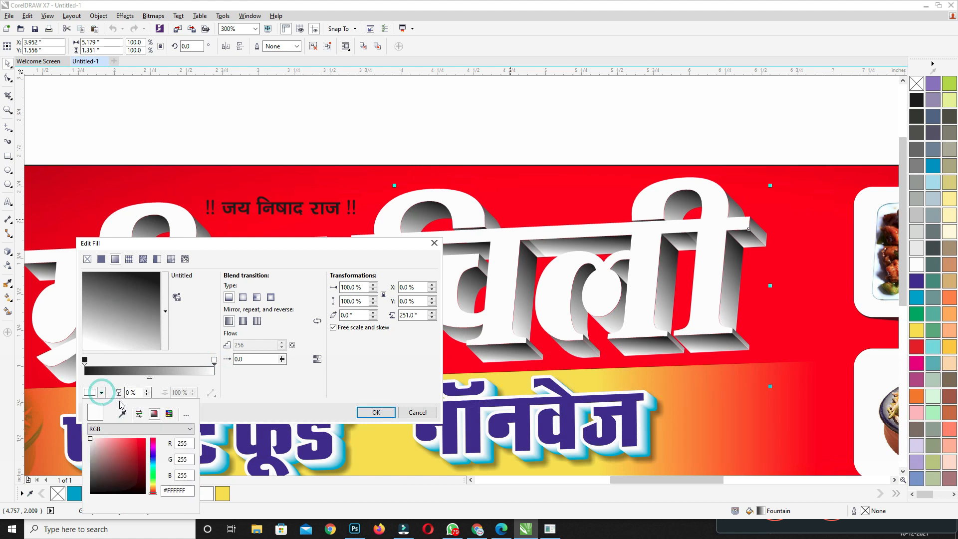
click(603, 190)
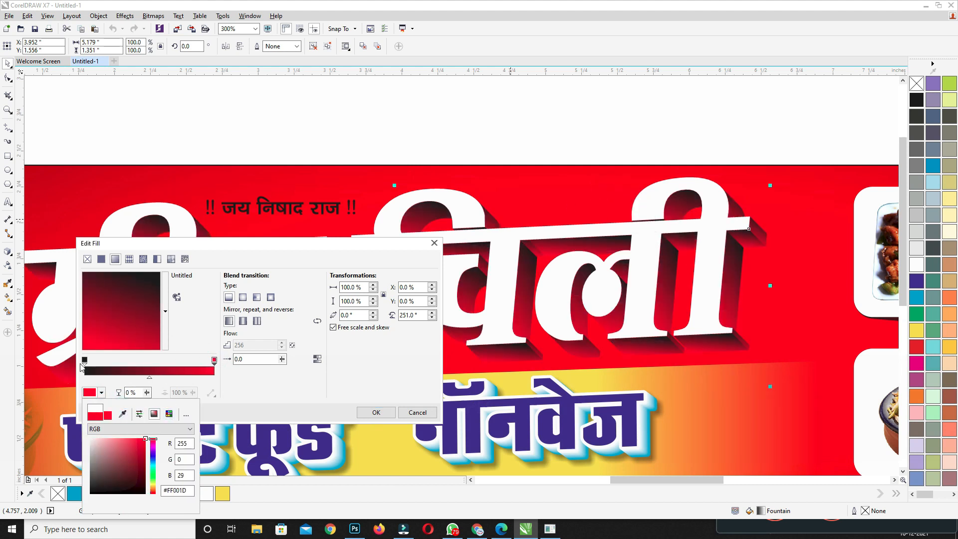
Step: Set the fountain fill's start color to dark maroon #66020C, based on a red sampled from the banner background
click(84, 360)
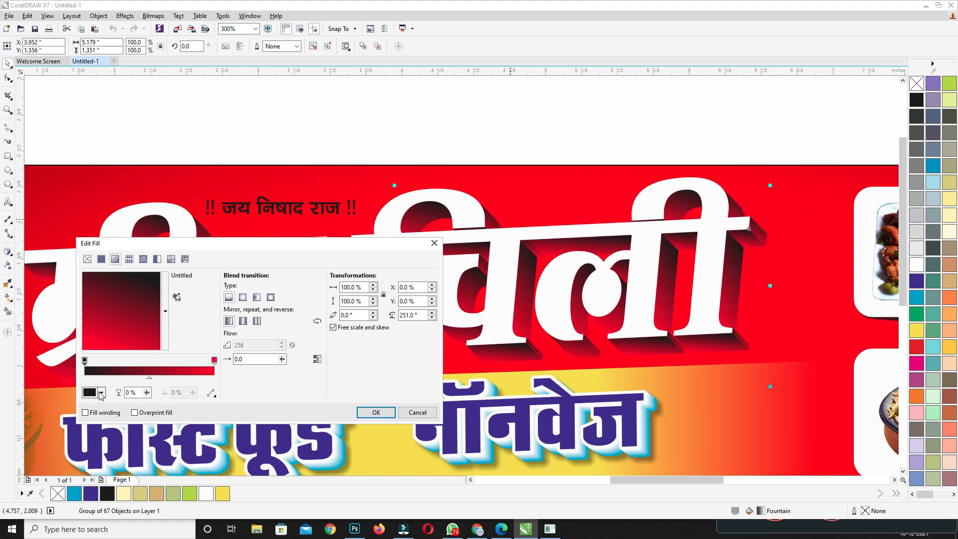
click(101, 393)
click(123, 413)
click(575, 179)
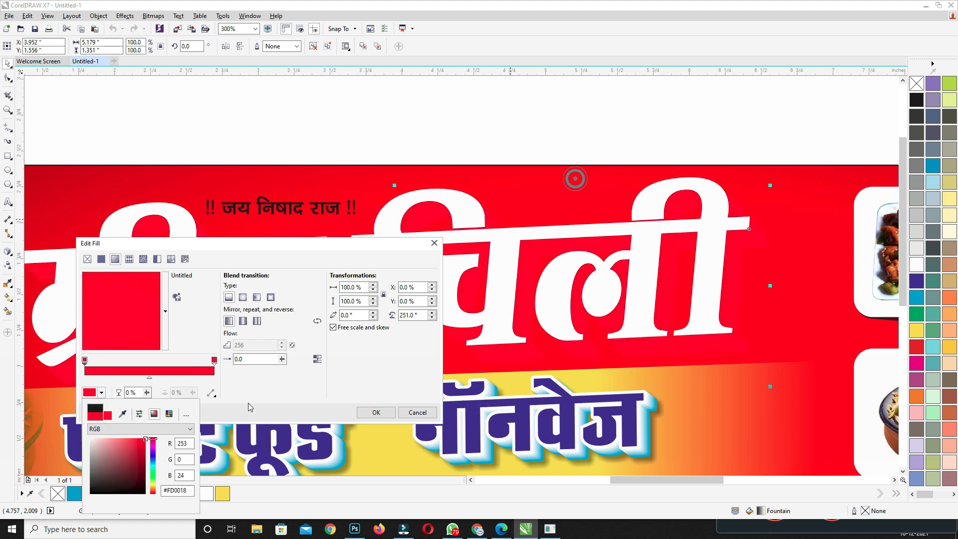
drag(134, 460, 142, 463)
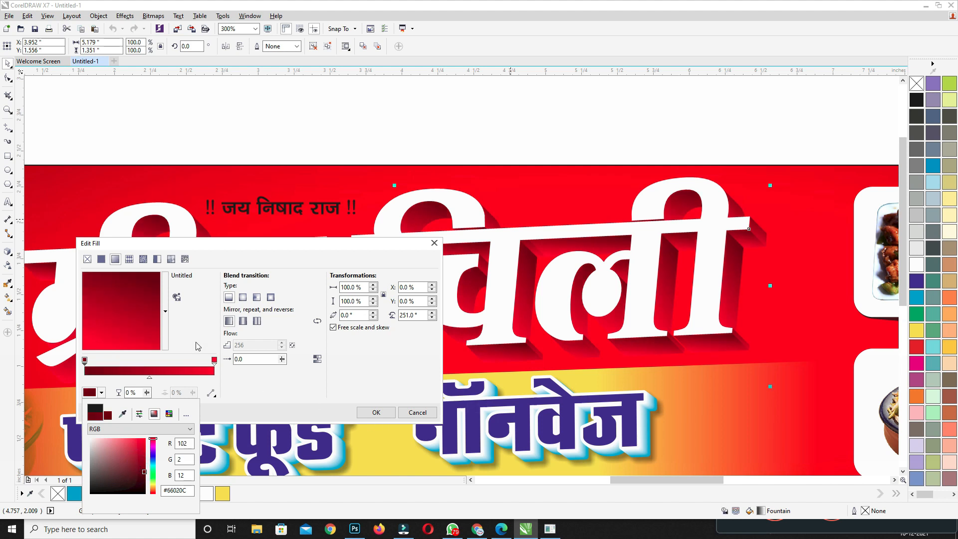
Step: Set the fountain fill's angle to 270°, readjust its direction so the dark end is at the top, and apply the fill
click(423, 314)
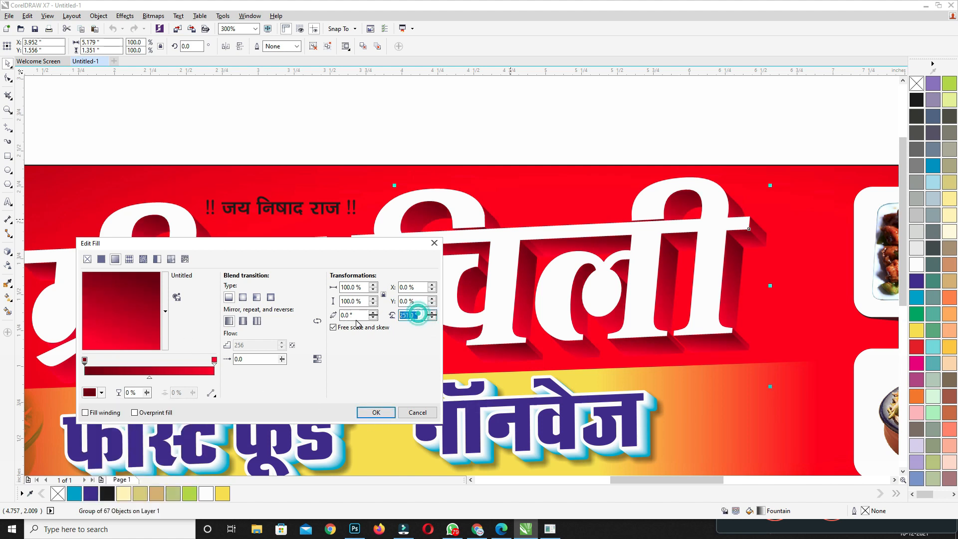
text(270)
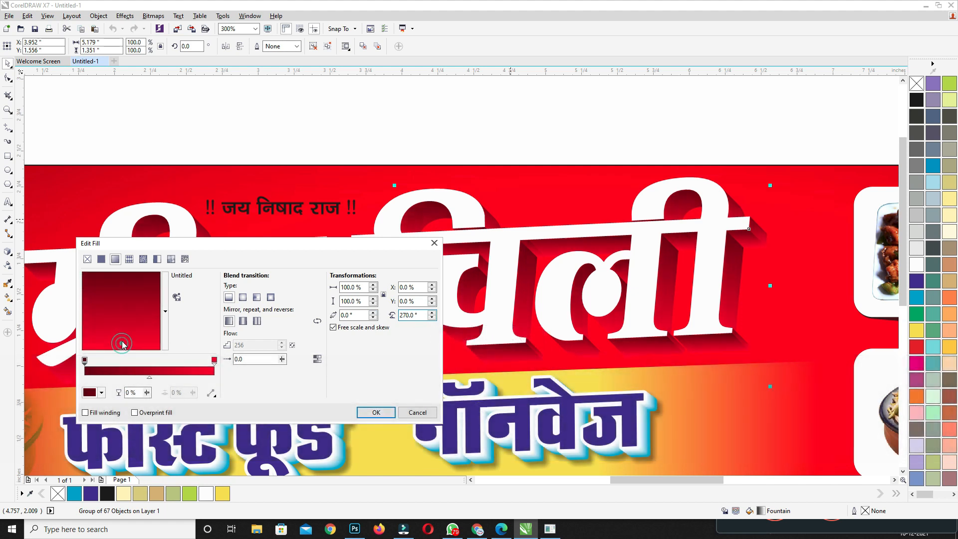
click(125, 277)
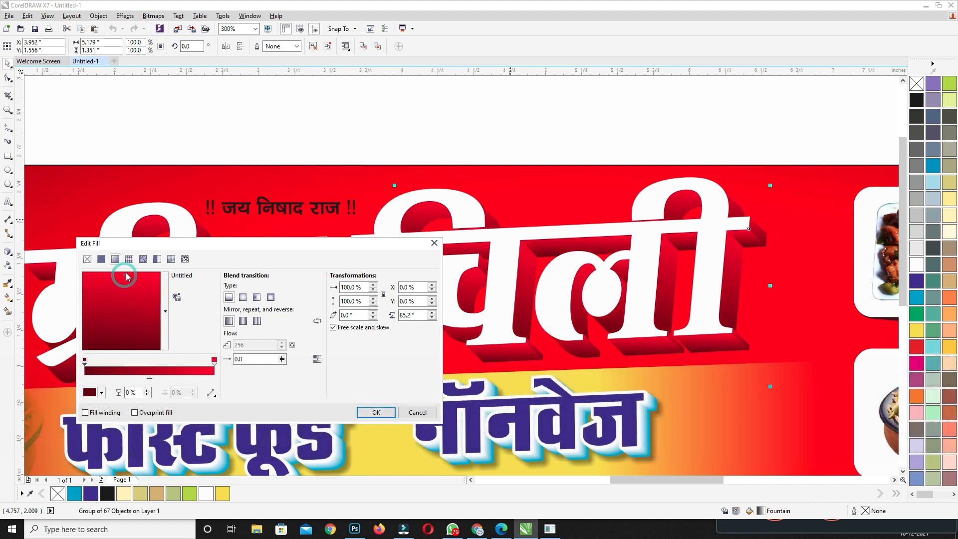
click(126, 335)
click(376, 412)
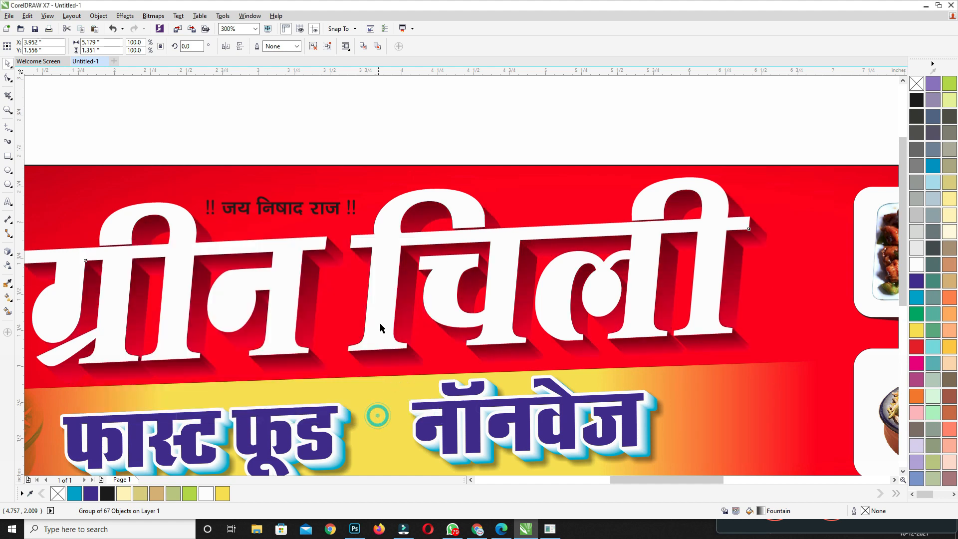
Step: Add a 2 pt black outline to the white ग्रीन चिली heading
click(516, 136)
drag(515, 268, 577, 257)
click(568, 244)
shift+click(800, 238)
click(746, 149)
click(764, 216)
key(F12)
key(Return)
key(F12)
text(2)
key(Return)
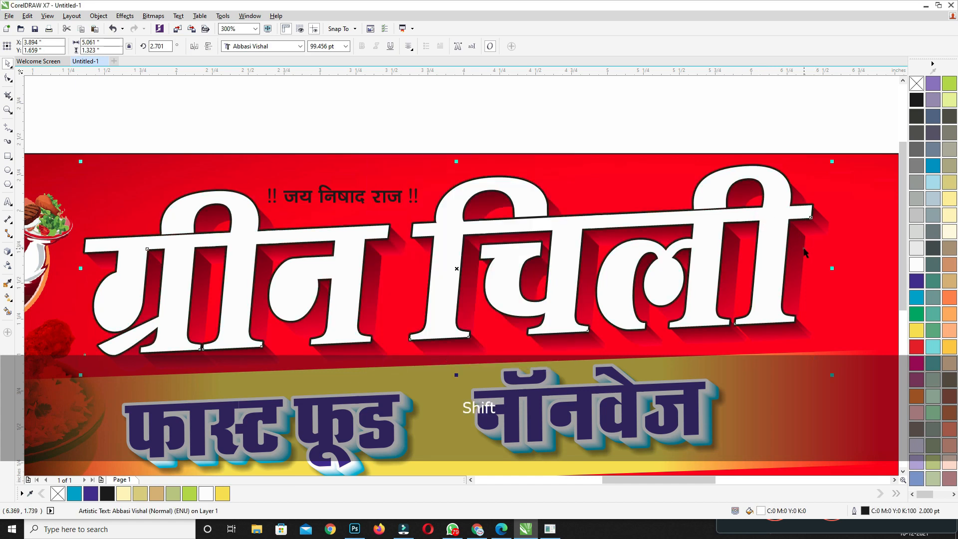
Step: Group the outlined ग्रीन चिली heading with its extruded faces and nudge the group up slightly
shift+click(803, 248)
key(ctrl+g)
drag(601, 248, 617, 216)
key(Up)
key(Up)
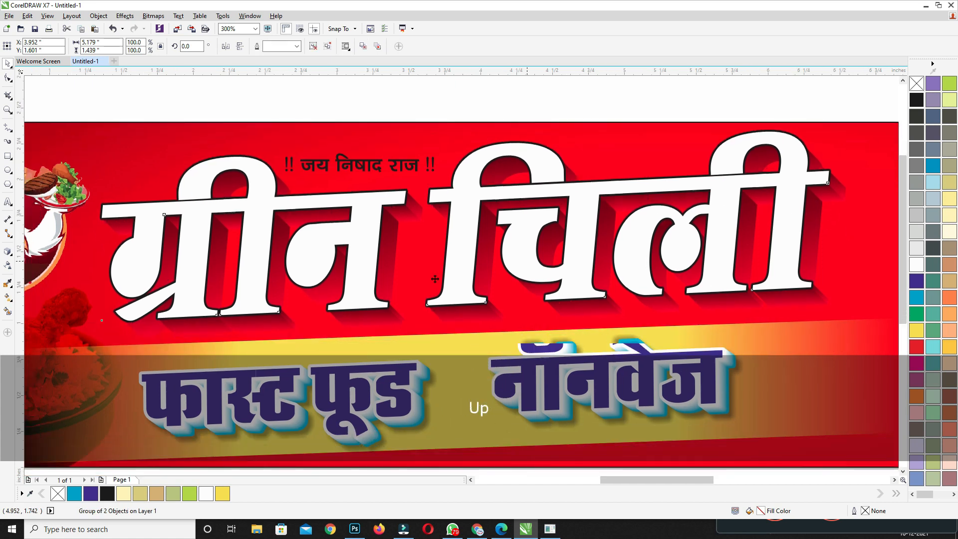
Step: Add a drop shadow toward the lower right of the ग्रीन चिली heading group, with 75 opacity and 5 feathering
key(Up)
click(11, 254)
click(46, 252)
drag(522, 251, 568, 351)
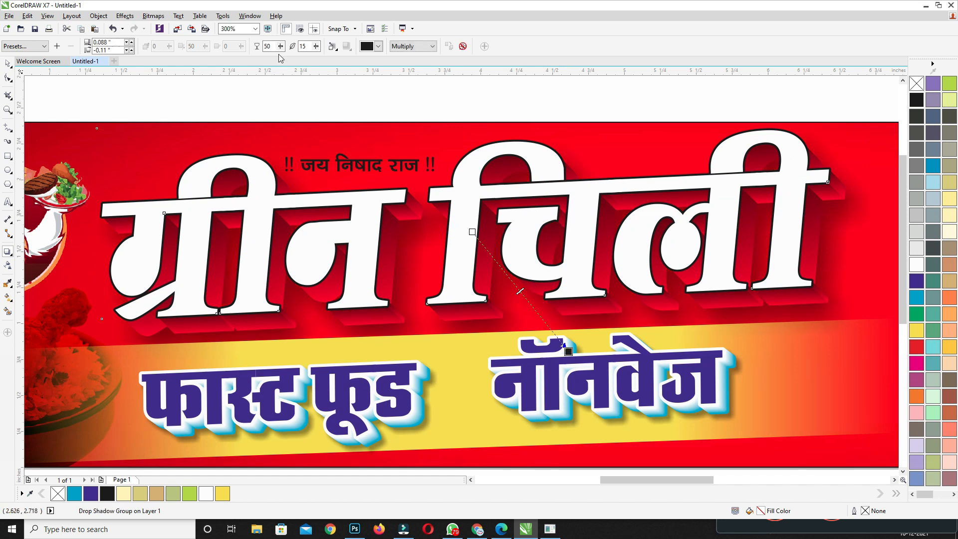
text(75)
key(Tab)
text(5)
key(Return)
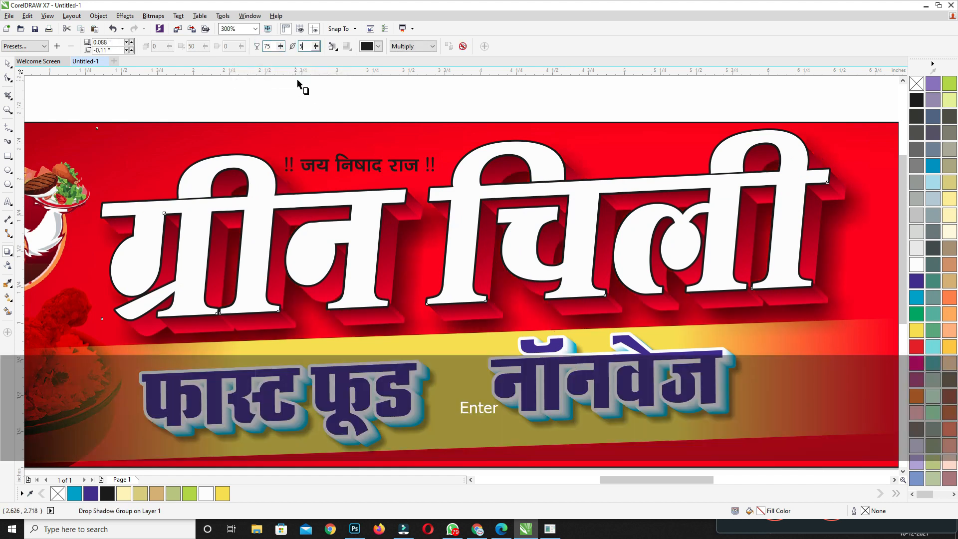
Step: Tighten the heading's shadow offset to 0.059 and -0.07 inches and break the shadow apart from the heading
key(Up)
key(Up)
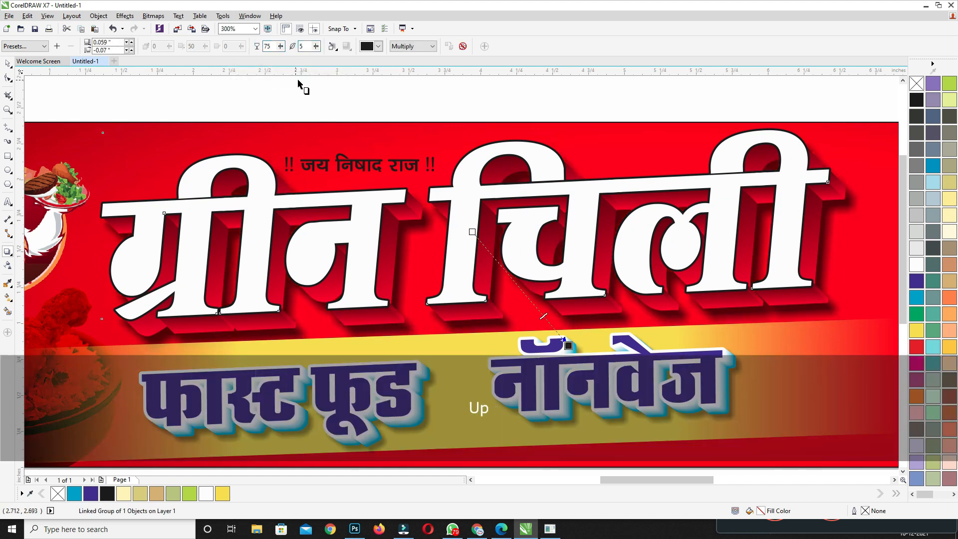
key(ctrl+k)
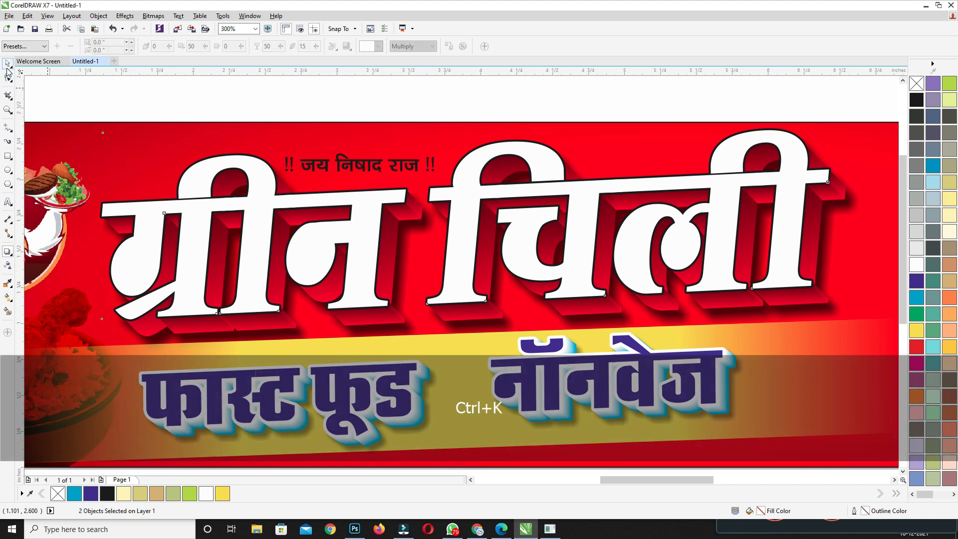
click(421, 105)
Step: Nudge the small जय निषाद राज text slightly up and to the right above the heading
scroll(463, 152, down, 3)
click(430, 165)
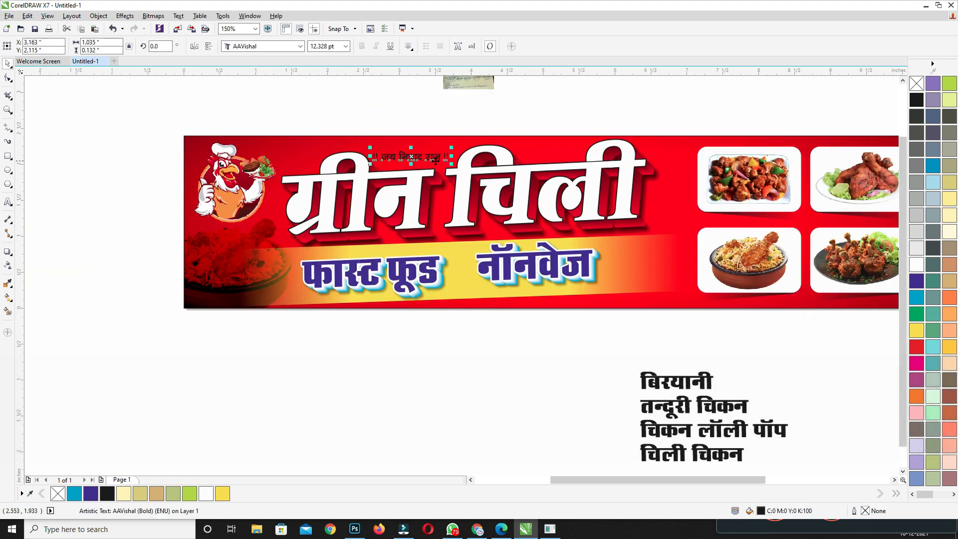
key(Up)
scroll(442, 169, up, 3)
key(Right)
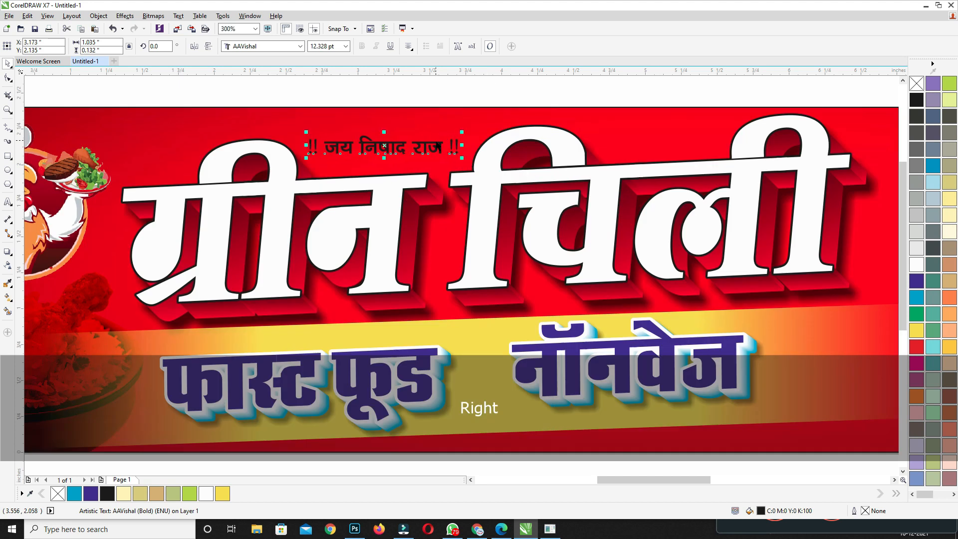
drag(410, 170, 682, 151)
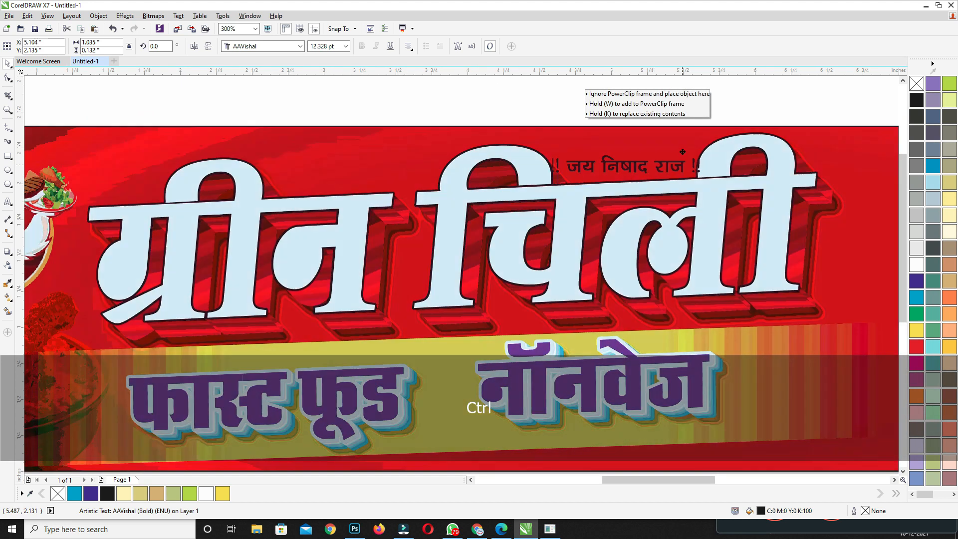
key(ctrl+z)
Step: Reduce the जय निषाद राज text to 10.411 pt and place a copy level with it above चिली
shift+click(428, 178)
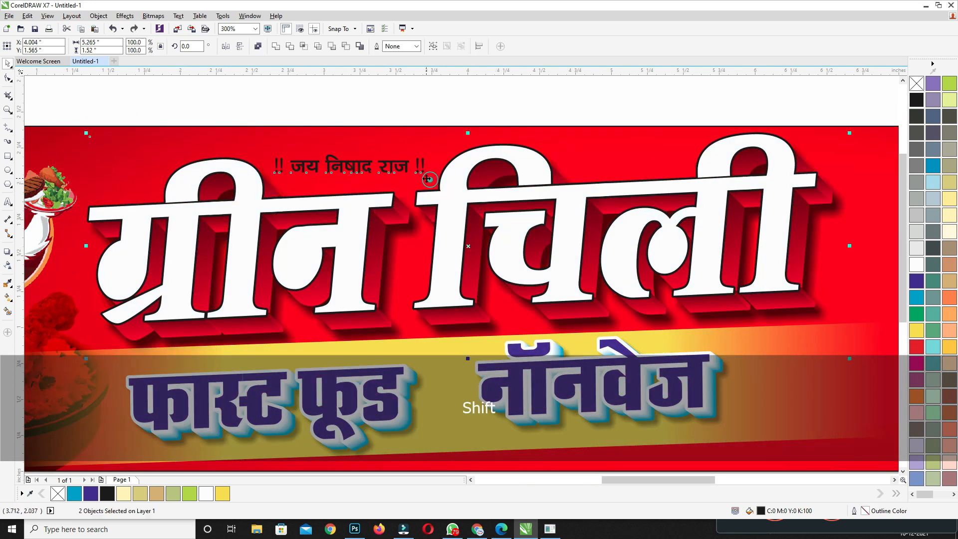
click(420, 120)
click(422, 166)
drag(429, 177, 421, 175)
drag(350, 164, 628, 165)
right_click(627, 165)
Step: Fill both जय निषाद राज texts with white
drag(725, 103, 261, 196)
click(917, 264)
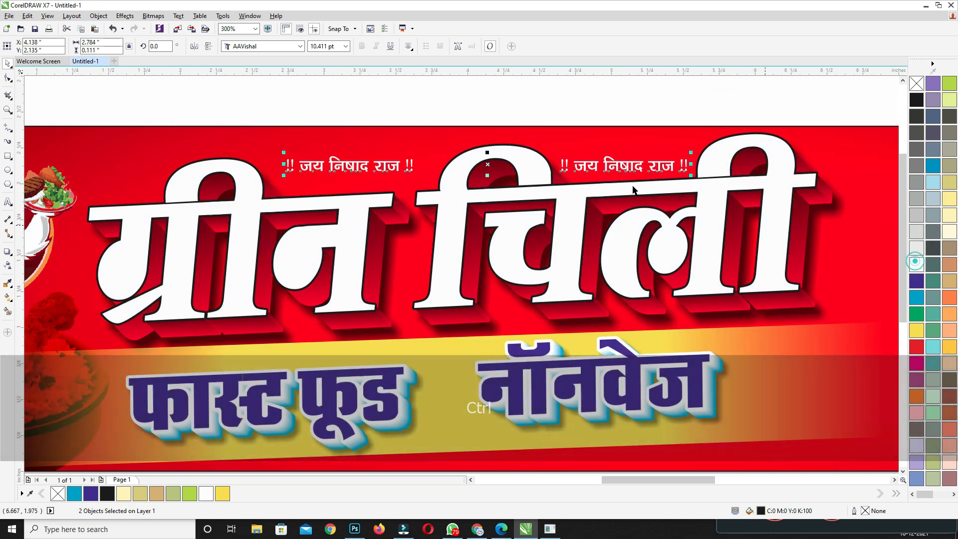
drag(593, 169, 543, 172)
scroll(543, 172, down, 1)
right_click(567, 168)
click(589, 176)
click(604, 175)
click(646, 123)
Step: Apply a glow-style drop shadow preset to the chef logo
click(223, 227)
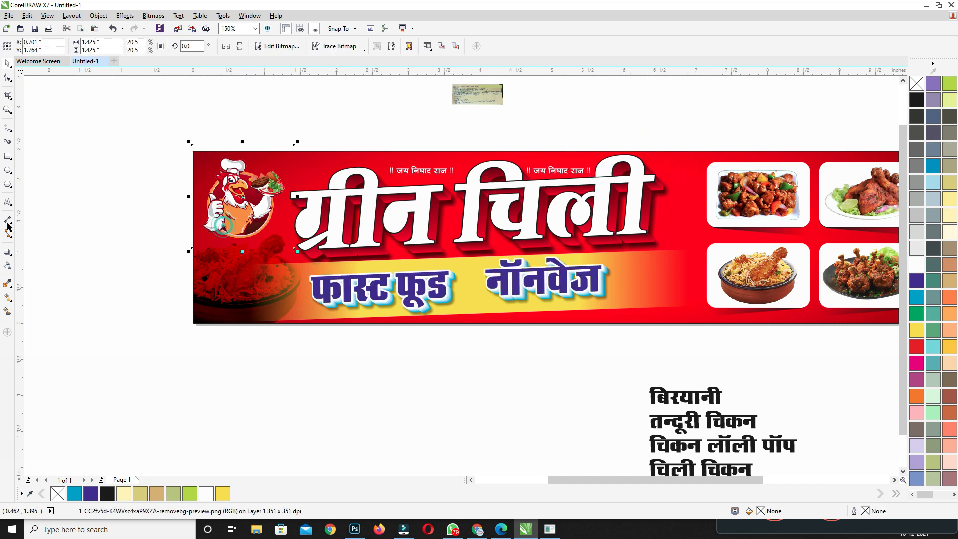
click(4, 253)
drag(243, 197, 245, 221)
click(400, 45)
click(409, 64)
click(24, 46)
click(20, 122)
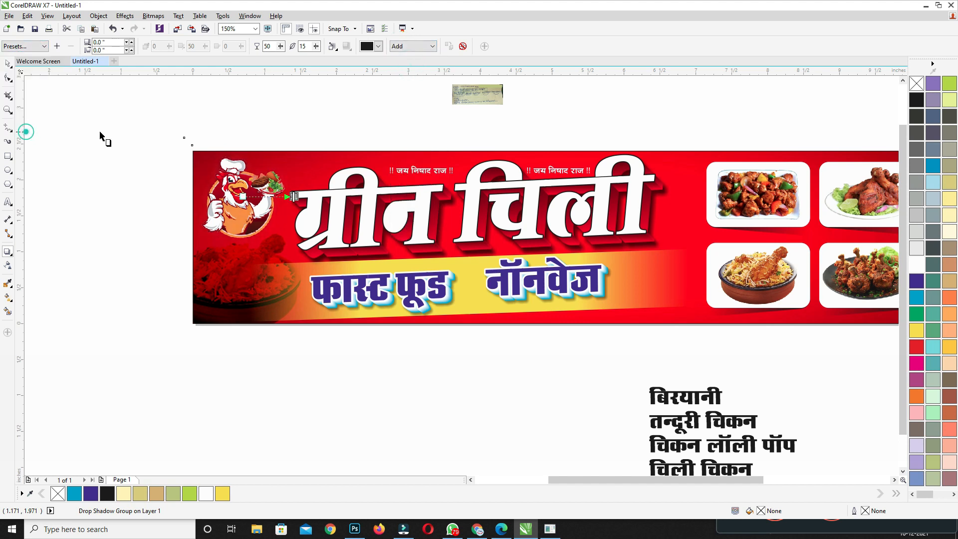
Step: Set the chef logo's glow colour to yellow and its feathering to 10
click(372, 47)
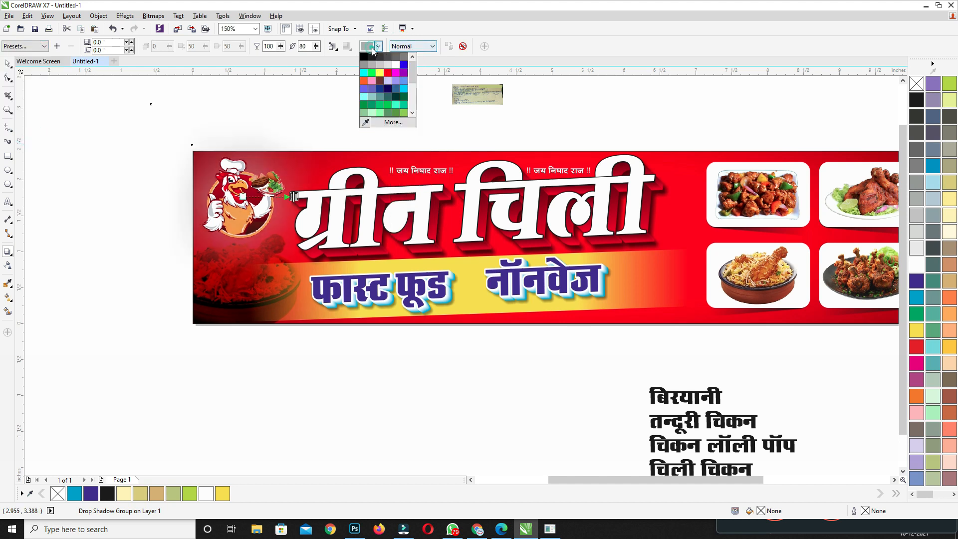
click(380, 73)
text(10)
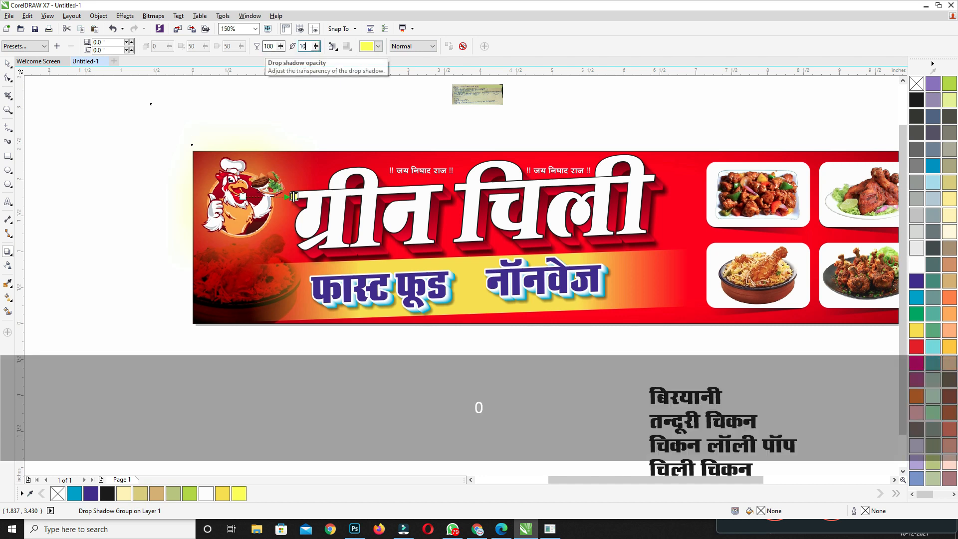
key(Return)
Step: Move the chef logo into the banner's PowerClip frame
drag(68, 83, 302, 255)
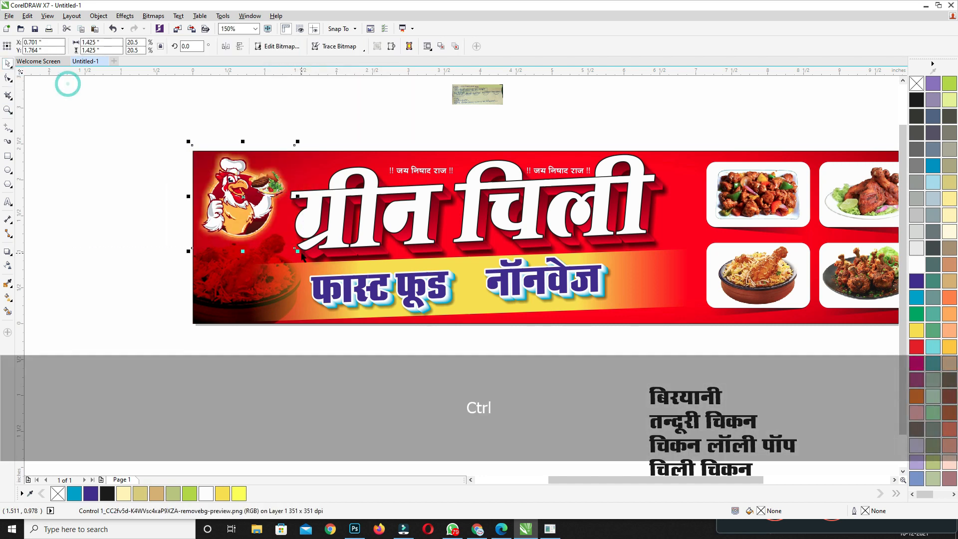
key(ctrl+x)
key(ctrl+v)
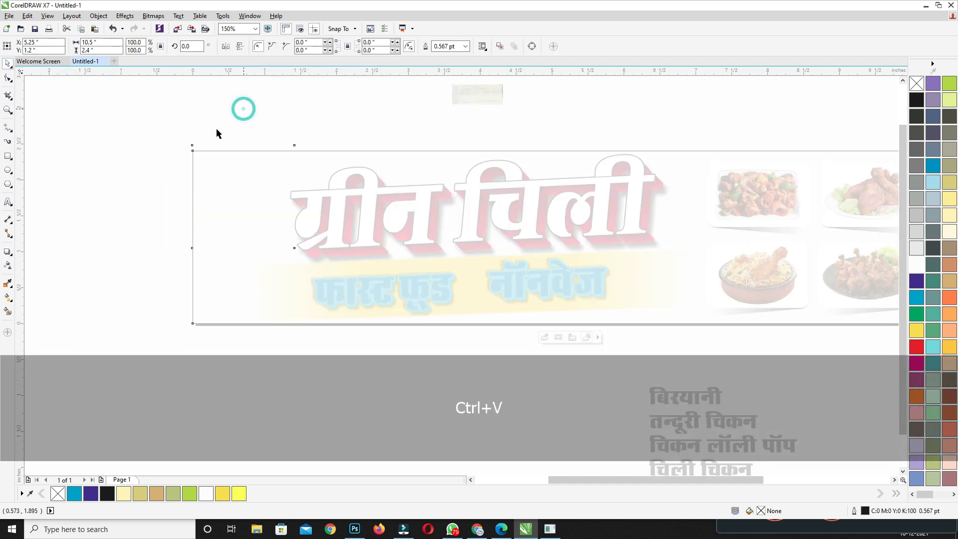
Step: Delete the leftover Hindi dish captions below the banner
drag(487, 360, 390, 321)
drag(505, 336, 693, 470)
drag(713, 393, 387, 306)
key(Delete)
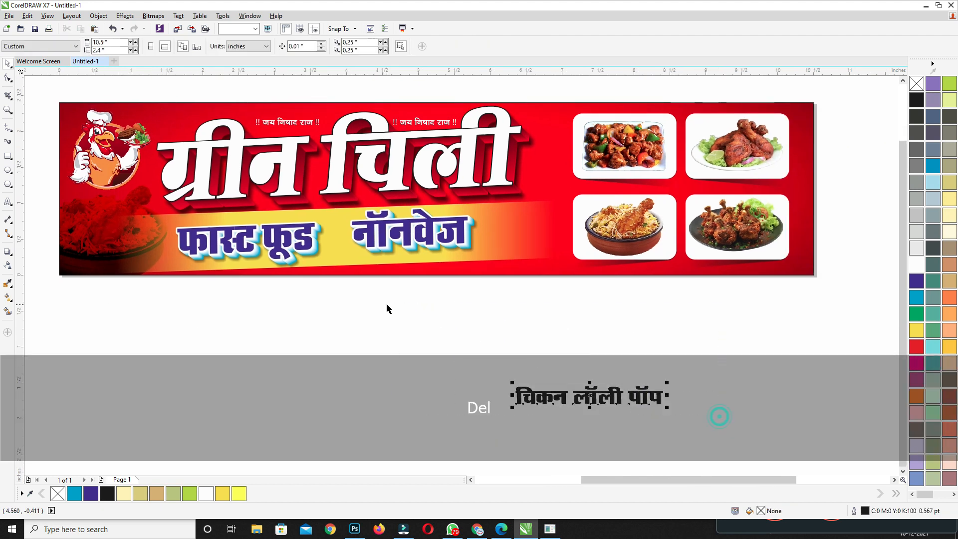
key(Delete)
Step: Nudge the lower two food cards up to narrow the gap between the card rows
drag(370, 260, 384, 293)
drag(63, 324, 900, 95)
key(shift+F2)
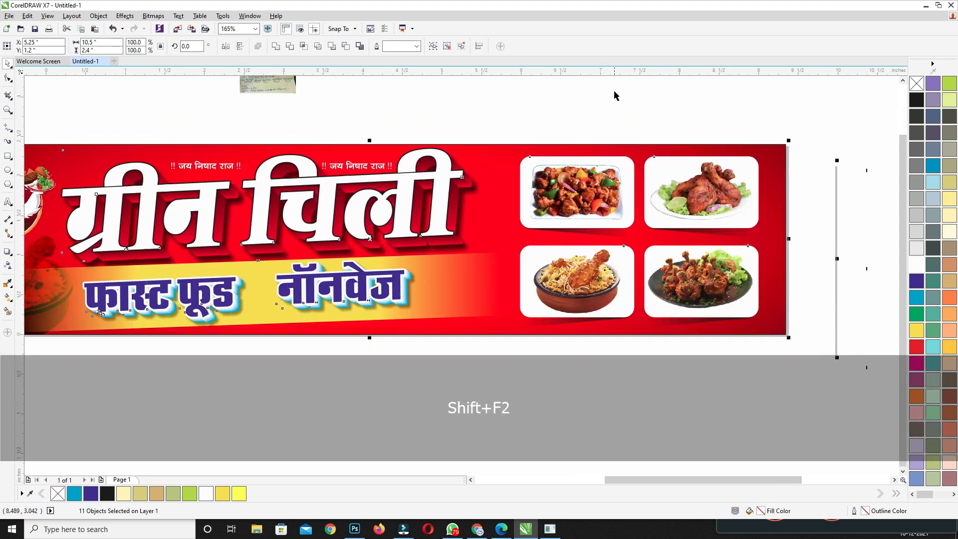
ctrl+click(721, 271)
drag(821, 219, 472, 345)
key(Up)
key(Up)
key(Up)
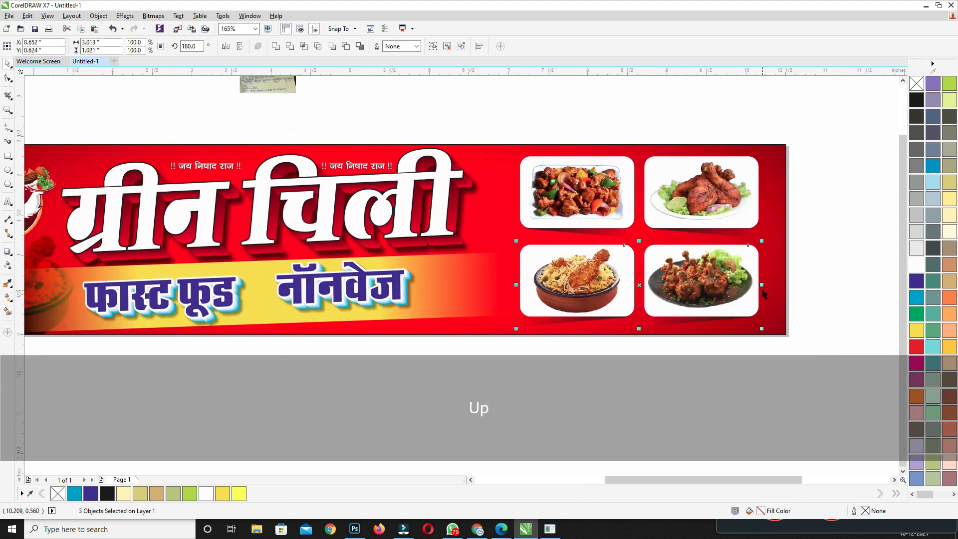
key(Up)
key(Up)
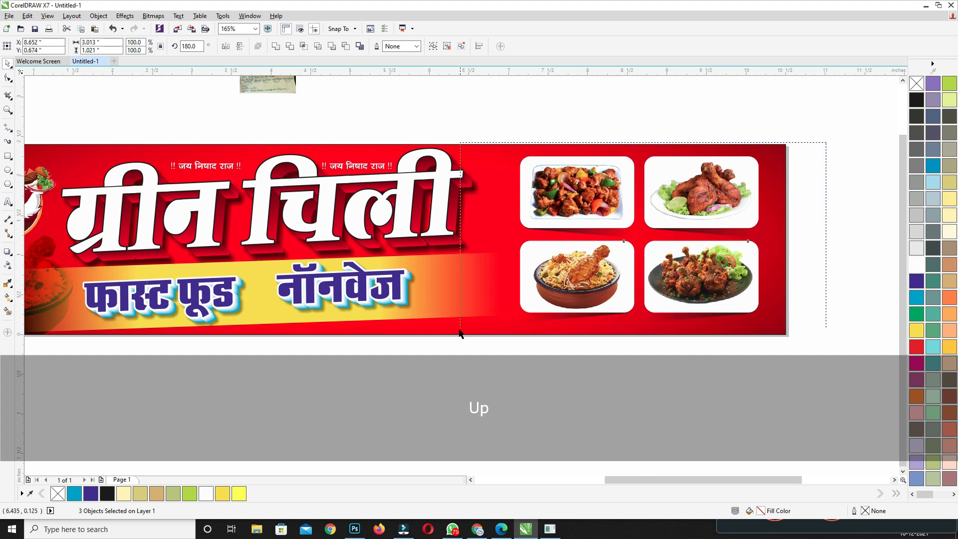
Step: Enlarge the four food cards together to about 3.09 × 2.24 inches and group them
drag(459, 330, 458, 333)
key(Up)
key(Up)
key(Up)
scroll(721, 350, up, 2)
drag(721, 350, 624, 273)
drag(549, 195, 567, 338)
drag(508, 374, 508, 395)
drag(713, 256, 776, 266)
drag(384, 267, 458, 246)
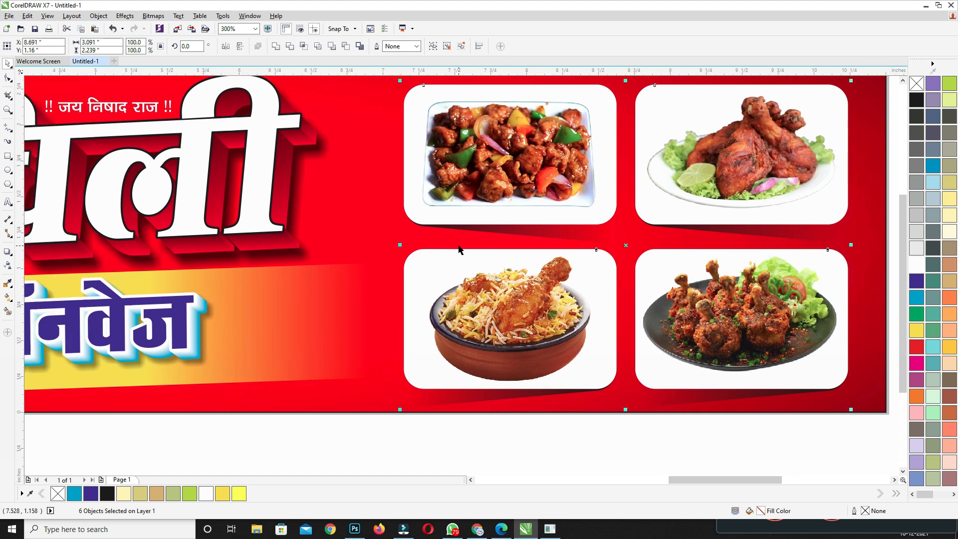
key(Up)
key(ctrl+g)
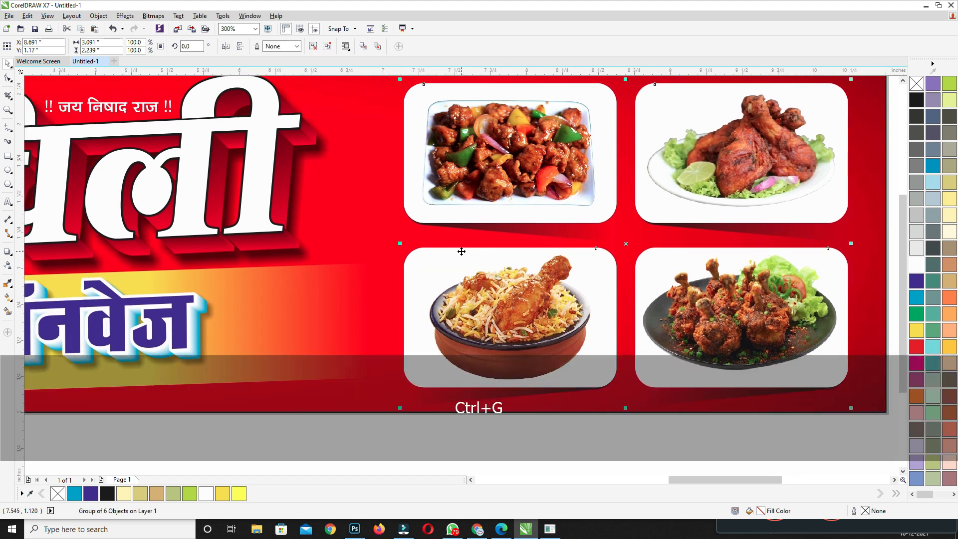
scroll(462, 252, down, 2)
shift+click(405, 270)
key(e)
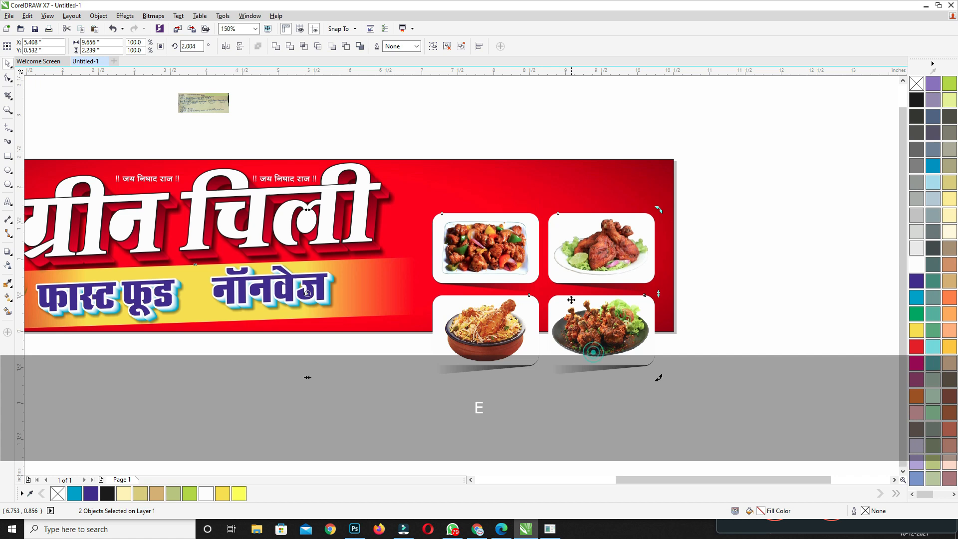
key(ctrl+z)
Step: Nudge the food card group to the right and narrow it to about 3.02 inches wide
key(Right)
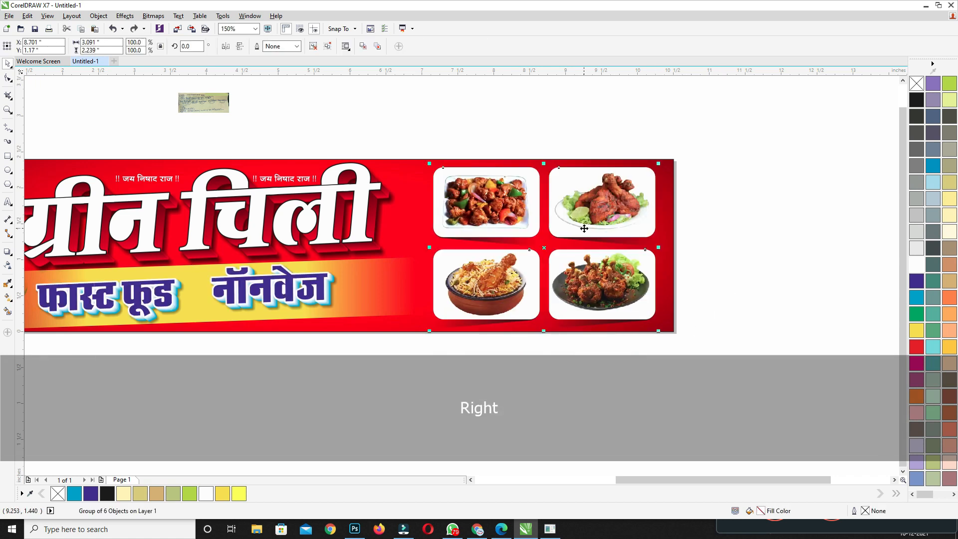
key(Right)
drag(438, 250, 443, 249)
drag(426, 199, 559, 210)
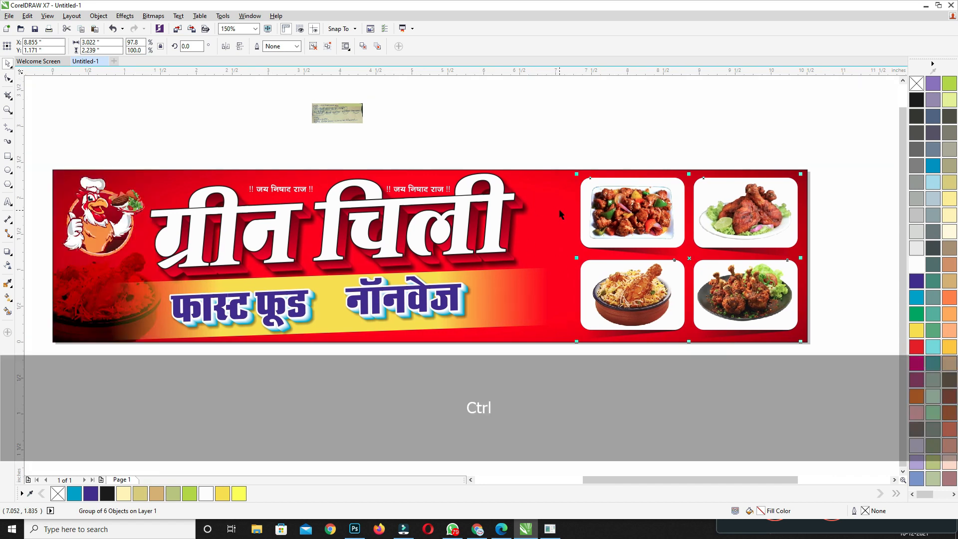
Step: Move the food card group into the banner's PowerClip frame and finish editing its contents
key(ctrl+x)
ctrl+click(542, 205)
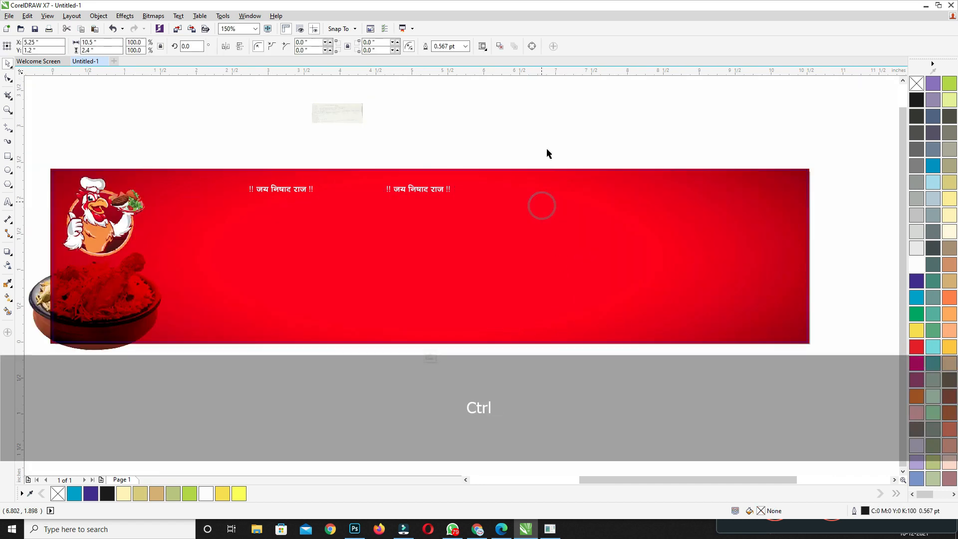
key(ctrl+v)
ctrl+click(561, 135)
Step: Narrow the ग्रीन चिली heading and the फास्ट फूड नॉनवेज text together to about 5.15 inches wide
drag(110, 136, 564, 373)
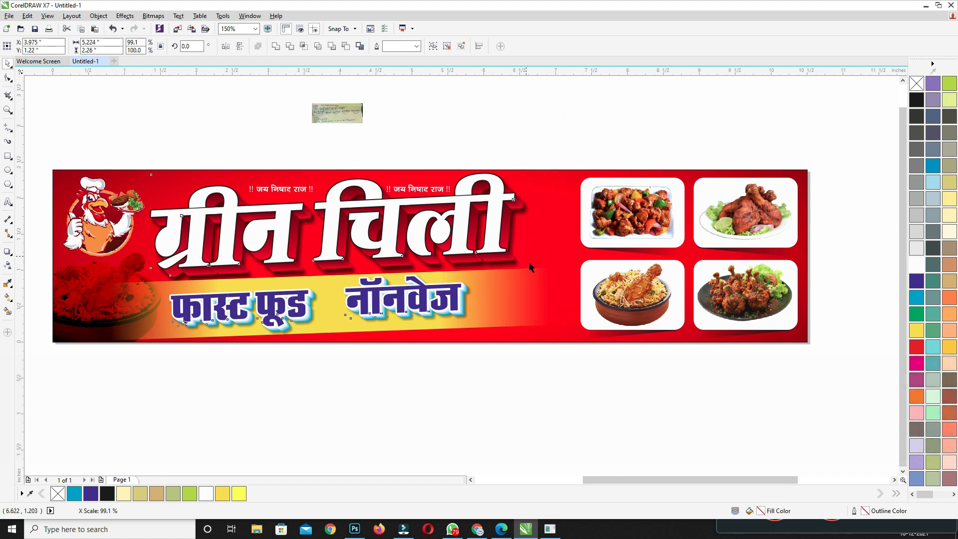
key(ctrl+r)
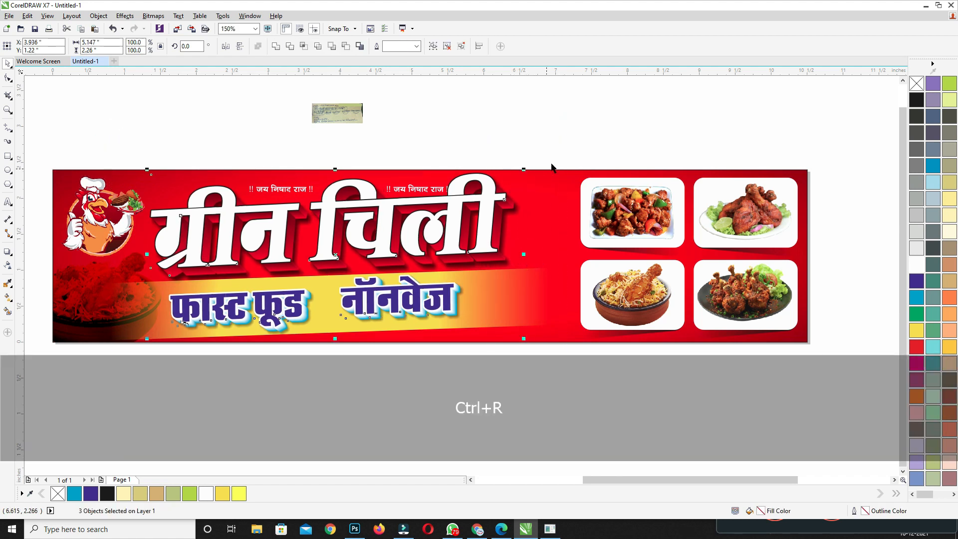
ctrl+click(423, 184)
drag(579, 131, 151, 348)
key(ctrl+x)
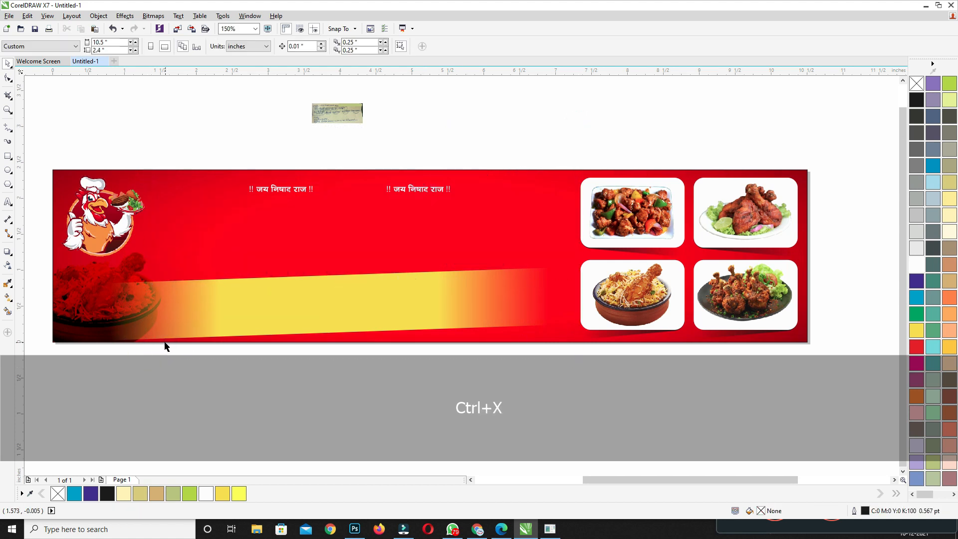
key(ctrl+z)
Step: Move the heading, फास्ट फूड नॉनवेज text and yellow strip into the banner frame, and nudge both जय निषाद राज texts left
drag(73, 394, 481, 166)
drag(40, 151, 536, 344)
key(ctrl+x)
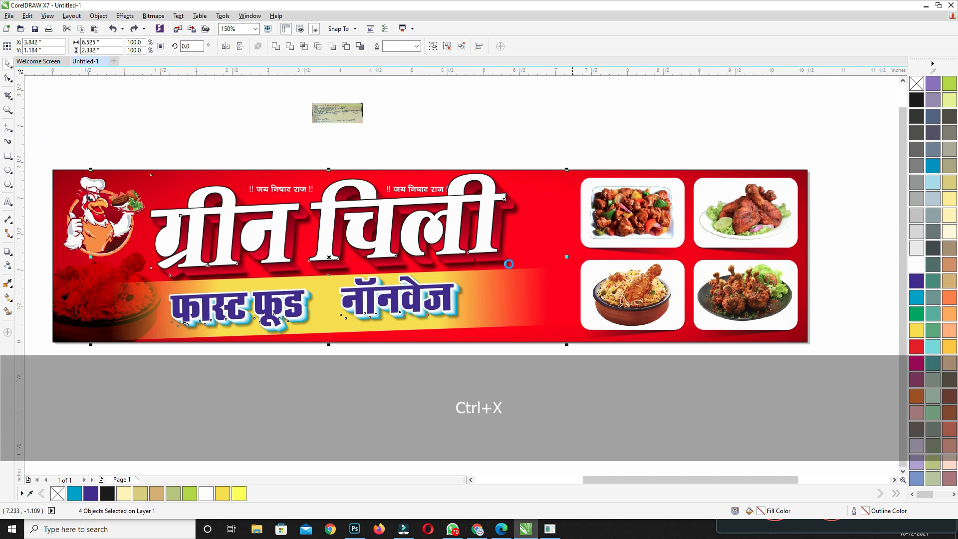
drag(511, 149, 225, 212)
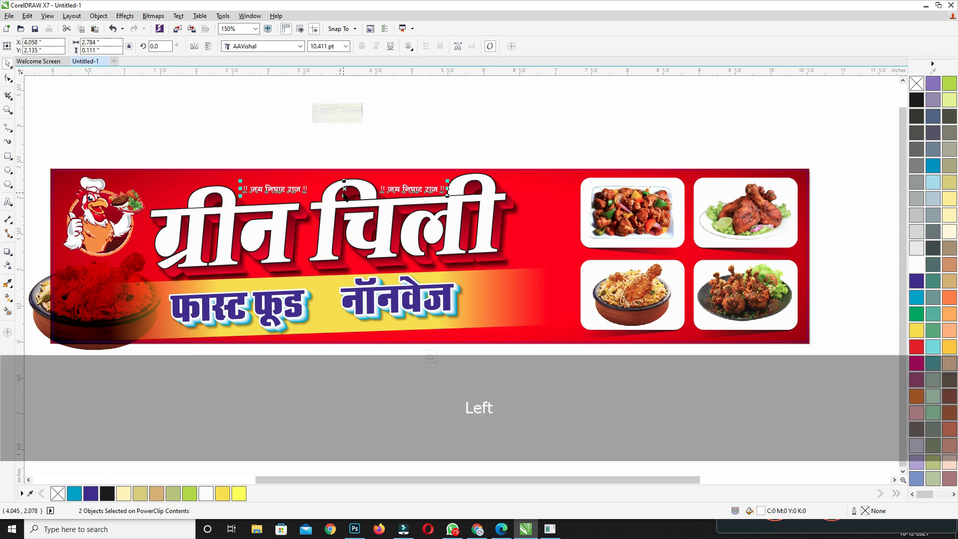
Step: Bring the biryani image to the front inside the banner frame and finish editing the frame contents
ctrl+click(157, 292)
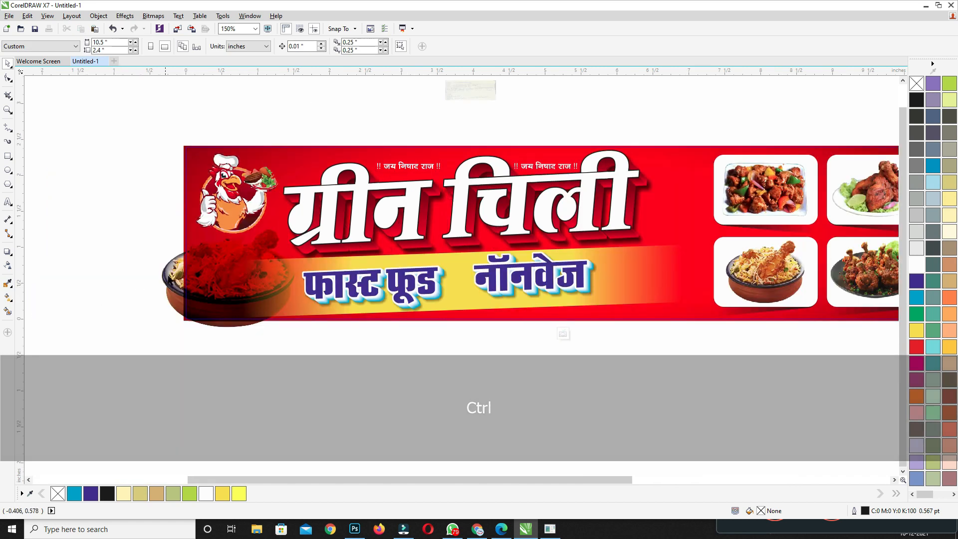
click(173, 274)
key(shift+Page_Up)
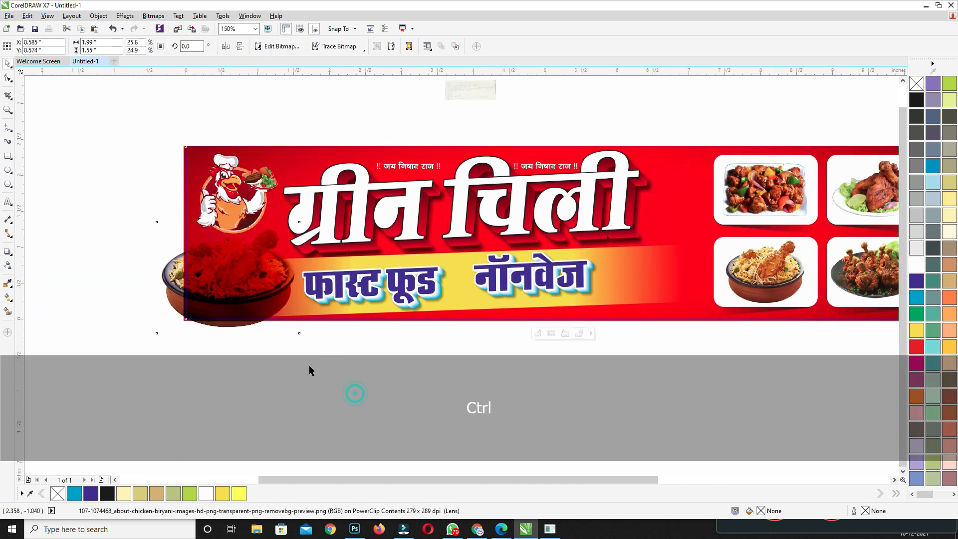
ctrl+click(149, 214)
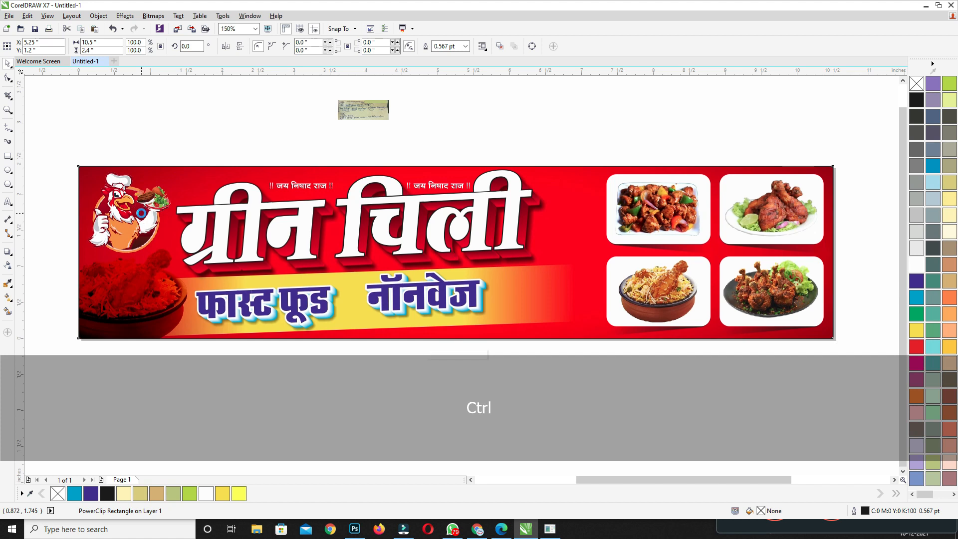
Step: Apply a glow drop shadow preset to the chef logo inside the banner's PowerClip frame and colour the glow yellow
ctrl+click(121, 228)
click(8, 251)
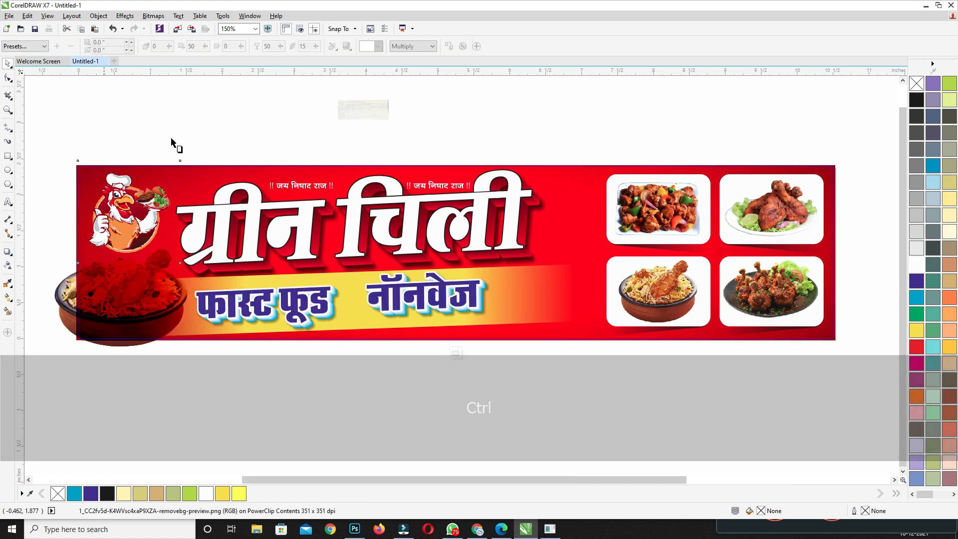
click(400, 48)
click(410, 65)
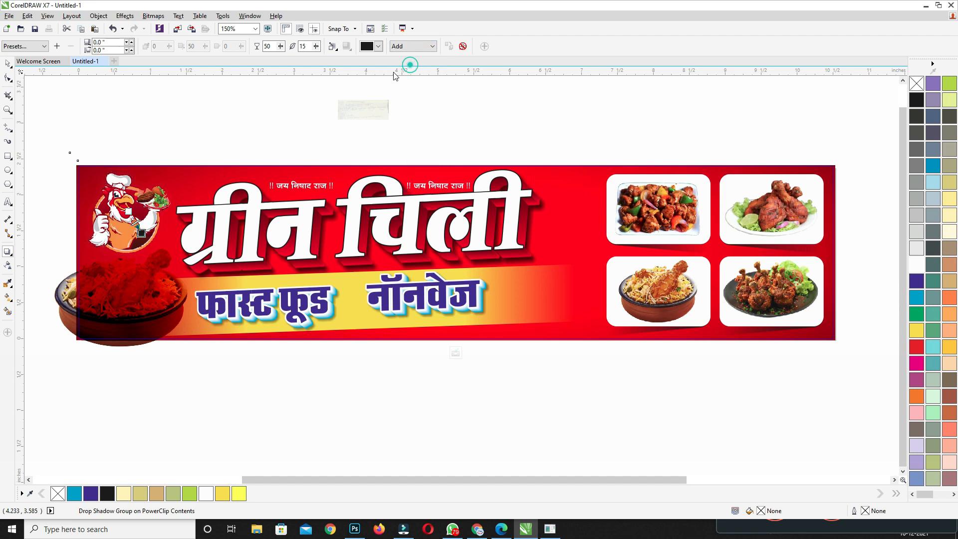
click(27, 47)
click(15, 128)
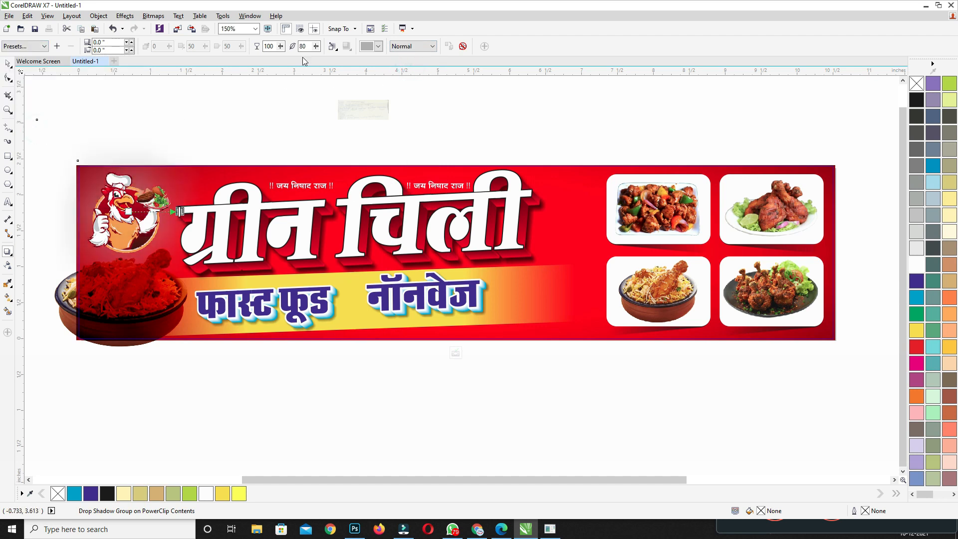
click(377, 46)
click(380, 73)
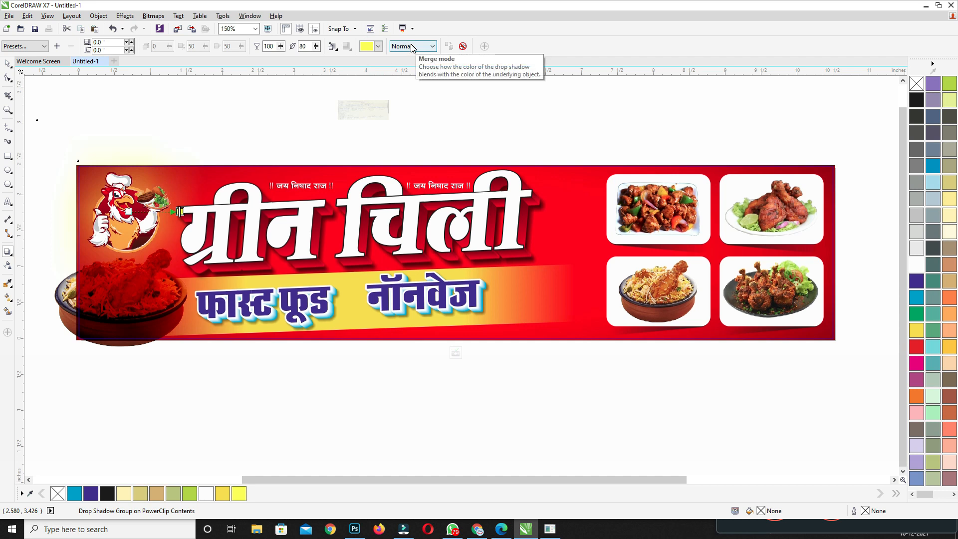
Step: Set the chef logo's glow to Add merge mode with feathering 10, and finish editing the frame contents
click(412, 46)
click(404, 61)
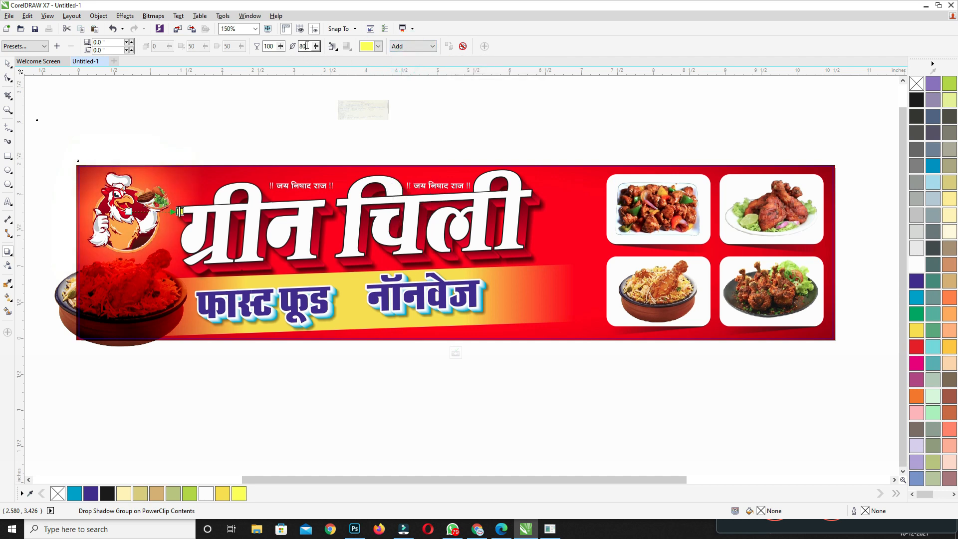
text(10)
key(Return)
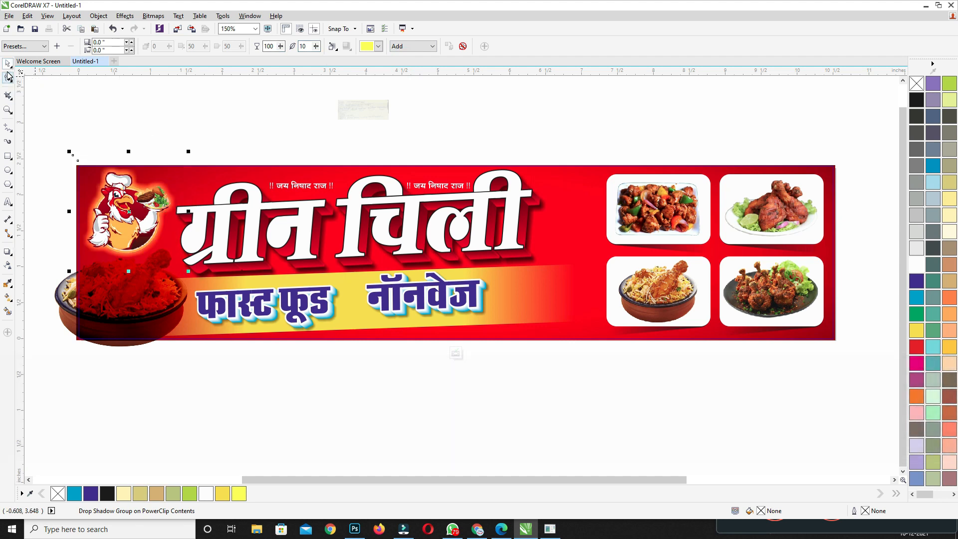
ctrl+click(321, 118)
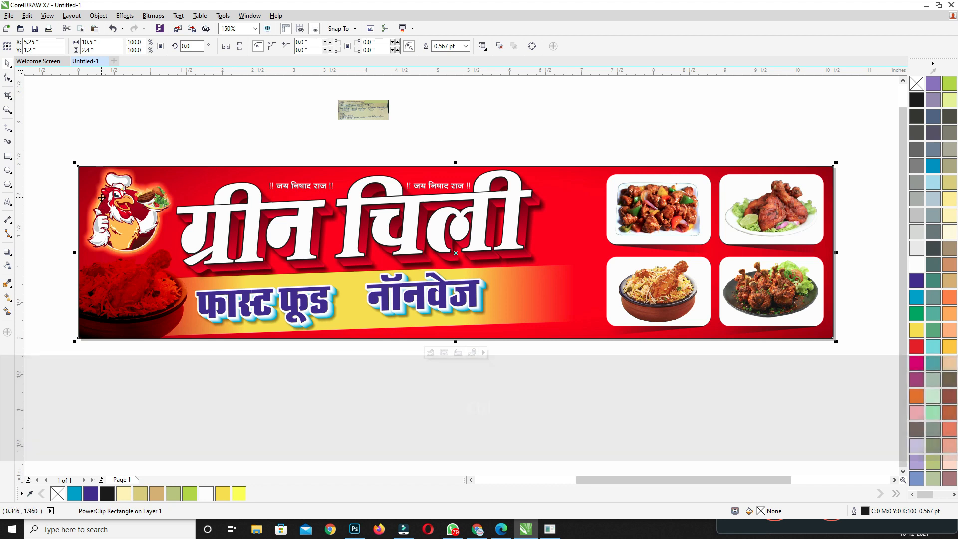
Step: Scale the chef logo down slightly inside the banner frame and finish editing the frame contents
ctrl+click(160, 180)
drag(181, 156, 179, 162)
ctrl+click(212, 124)
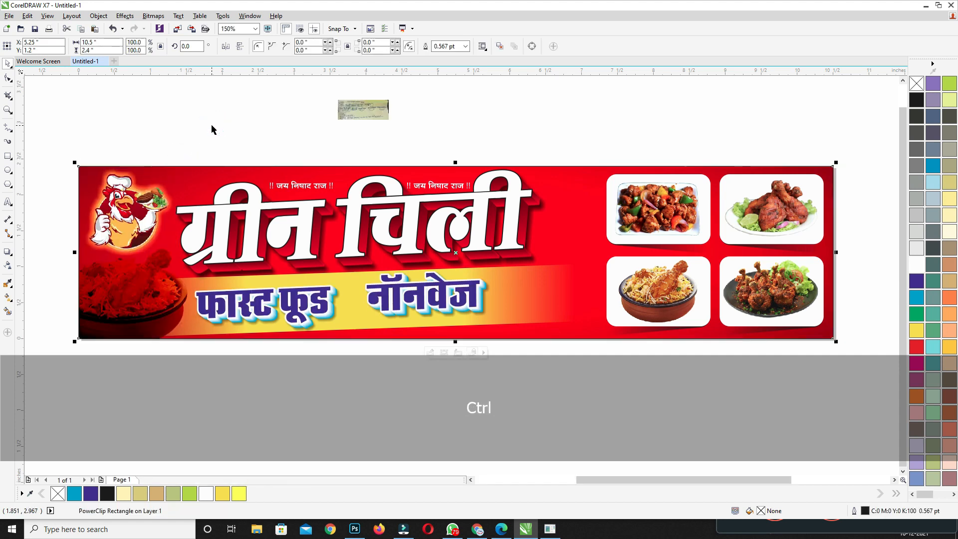
Step: Check the handwritten note, and look through the corel draw images folder for another picture to import
click(357, 113)
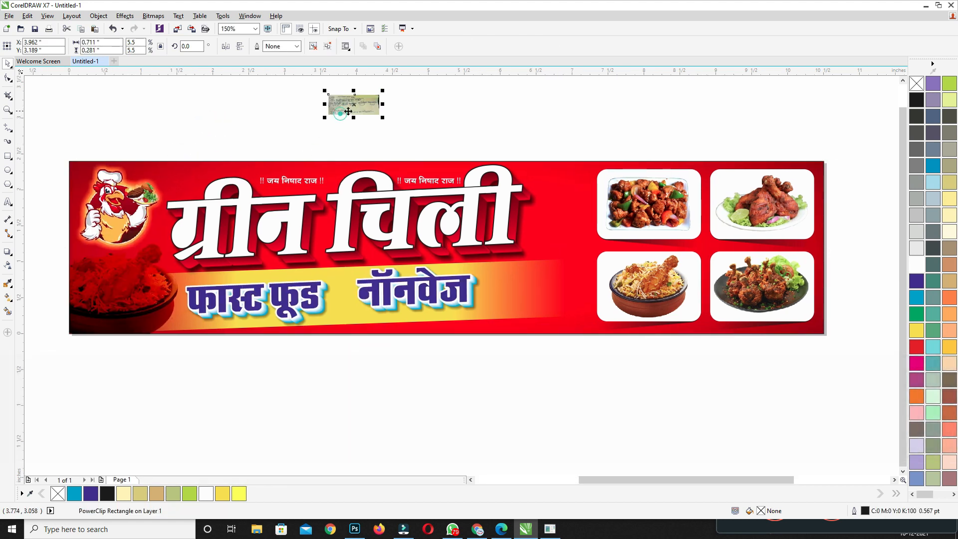
click(468, 109)
drag(408, 130, 425, 169)
key(ctrl+i)
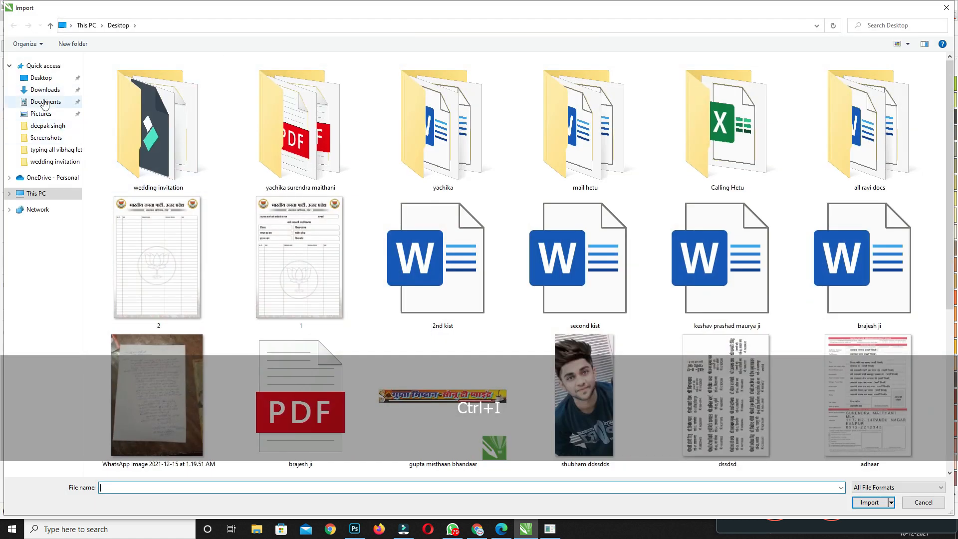
click(47, 78)
scroll(227, 150, down, 5)
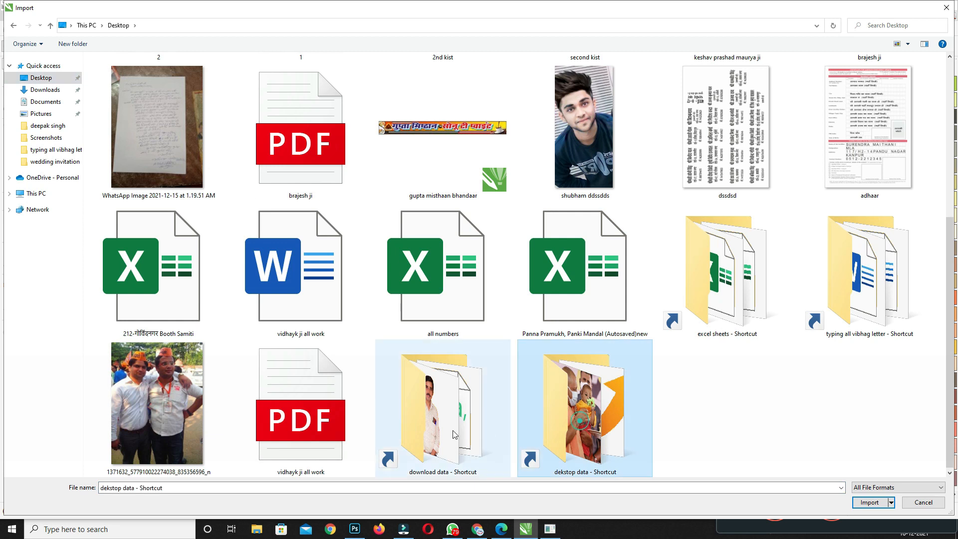
click(436, 429)
double_click(464, 142)
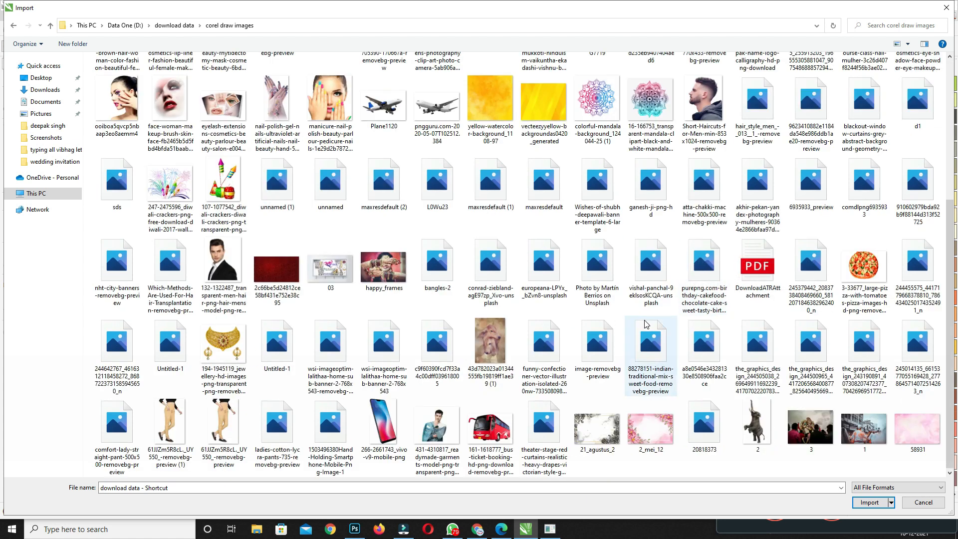
scroll(644, 305, down, 3)
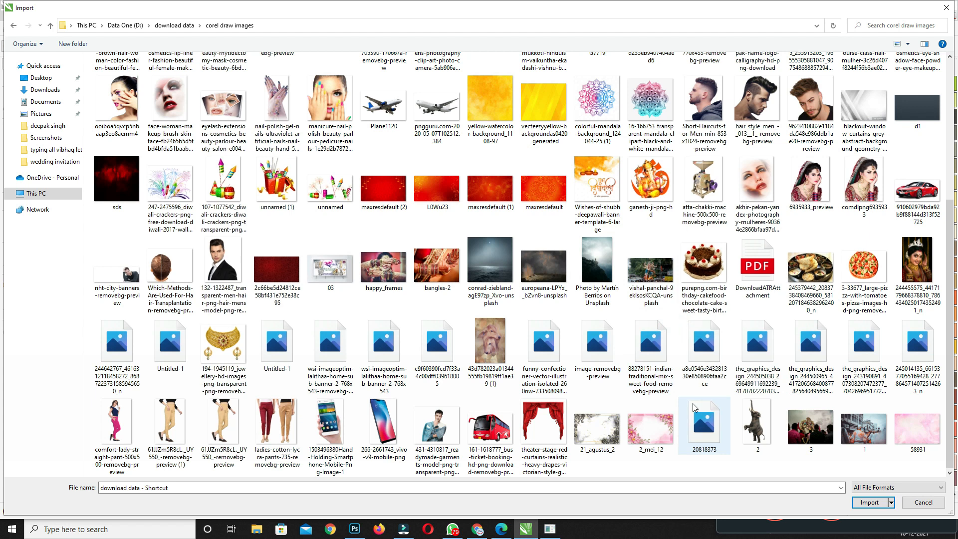
scroll(657, 374, up, 3)
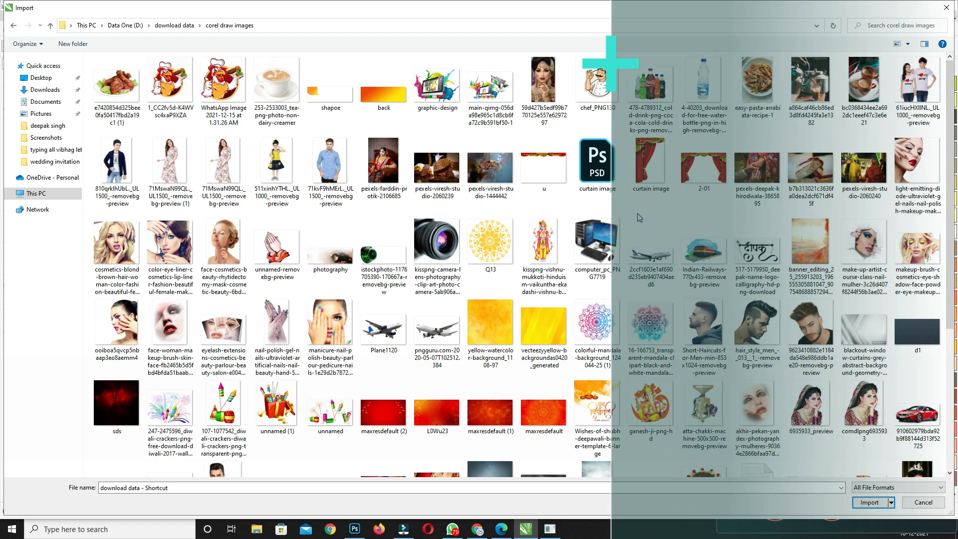
scroll(603, 264, down, 3)
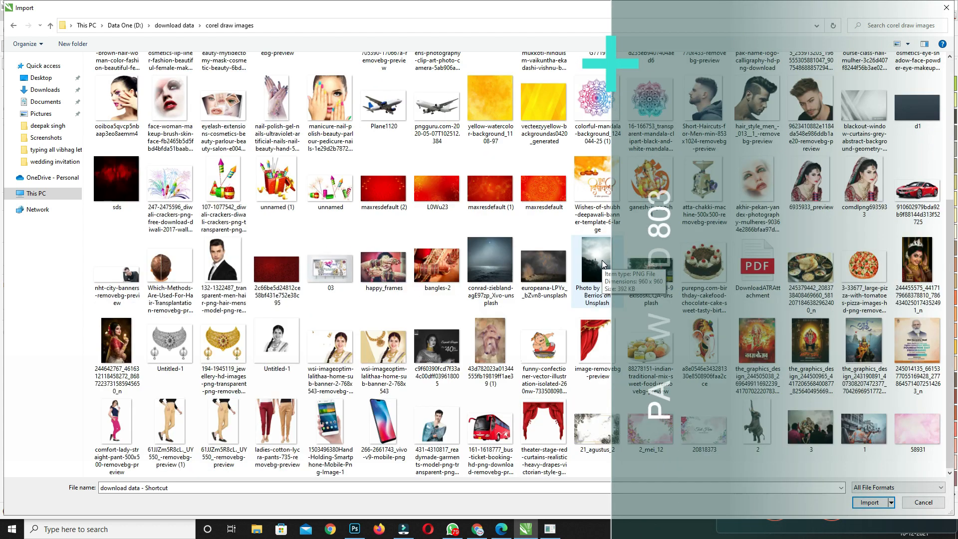
scroll(603, 263, up, 3)
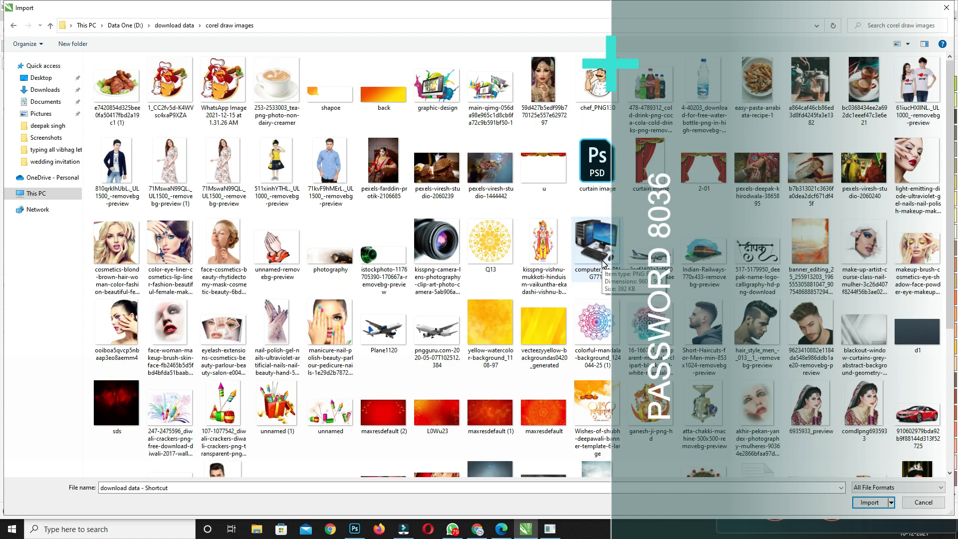
key(Escape)
scroll(441, 160, down, 3)
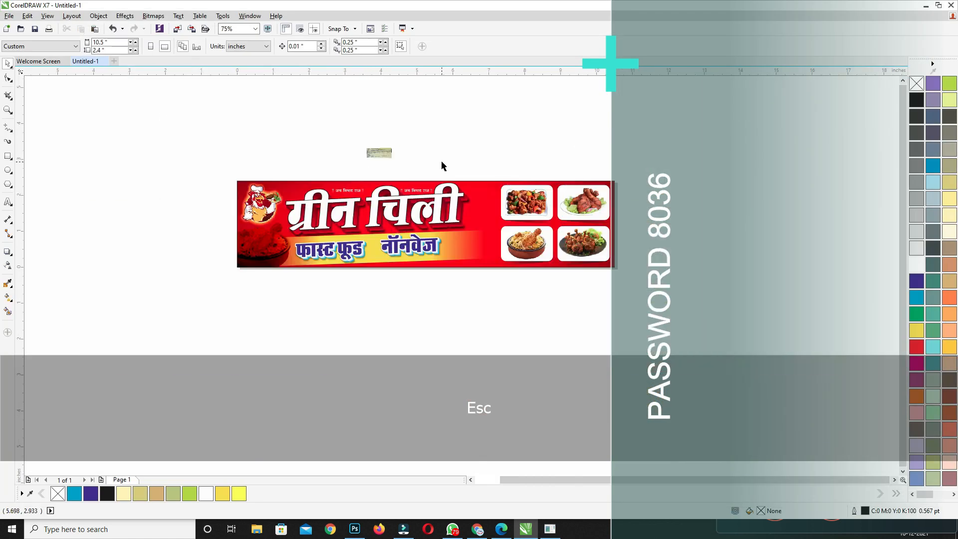
scroll(443, 164, up, 3)
click(410, 276)
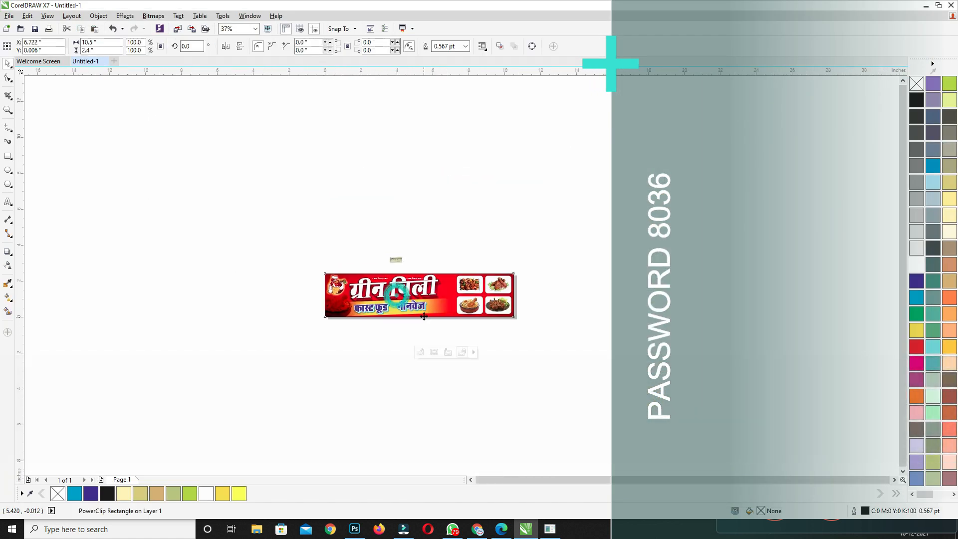
key(ctrl+z)
key(ctrl+z)
key(ctrl+z)
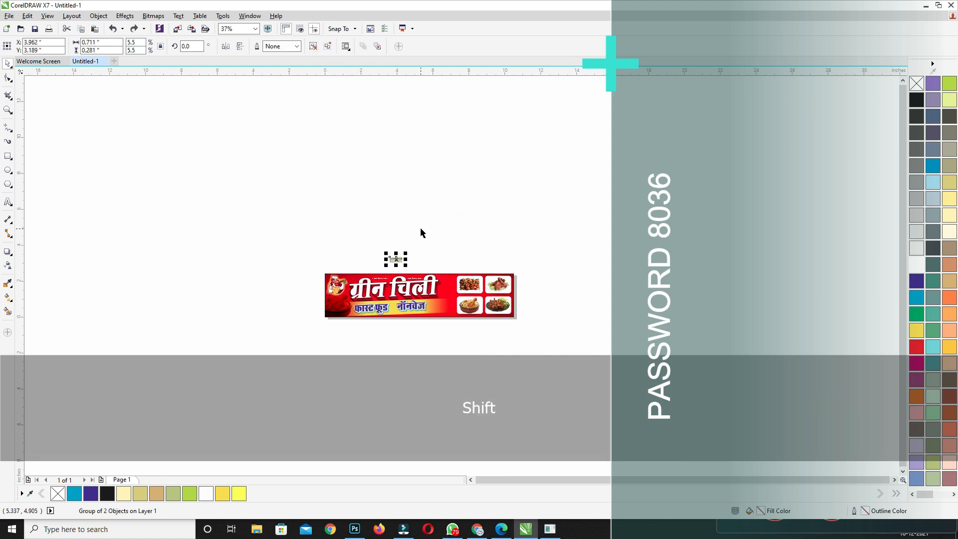
key(shift+F2)
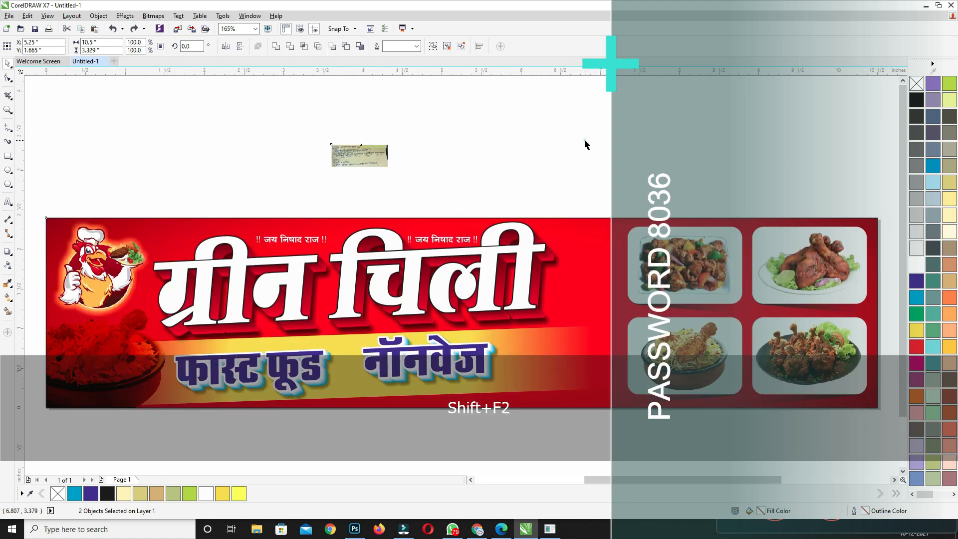
key(ctrl+i)
scroll(494, 285, down, 5)
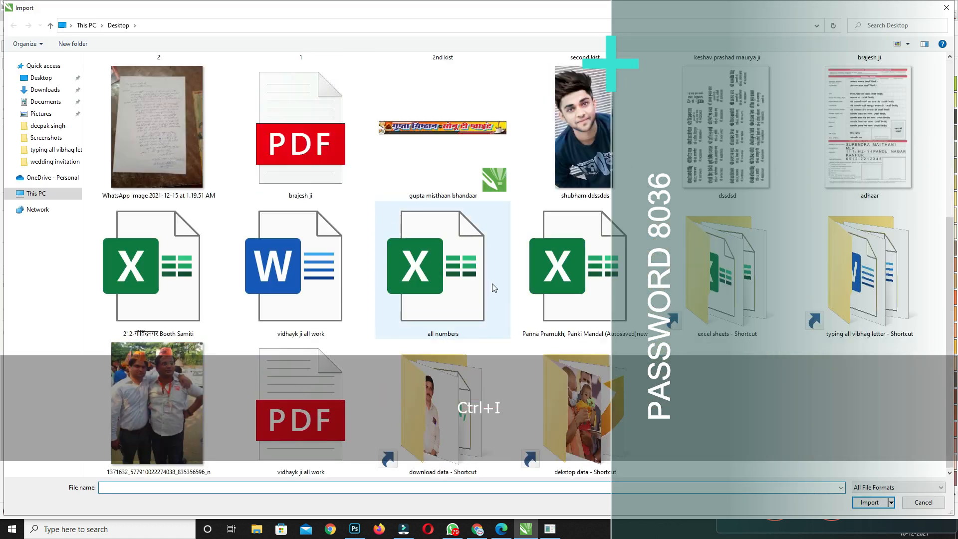
key(Escape)
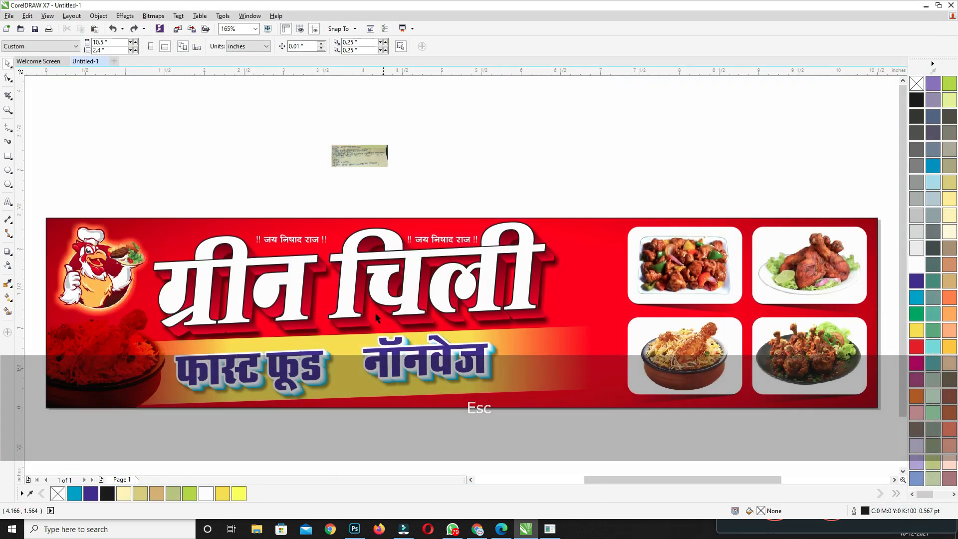
key(ctrl)
Step: Import the delivery scooter image unnamed-removebg-preview.png from Downloads and place it about 0.97 inches wide between the heading and the food cards
key(ctrl+i)
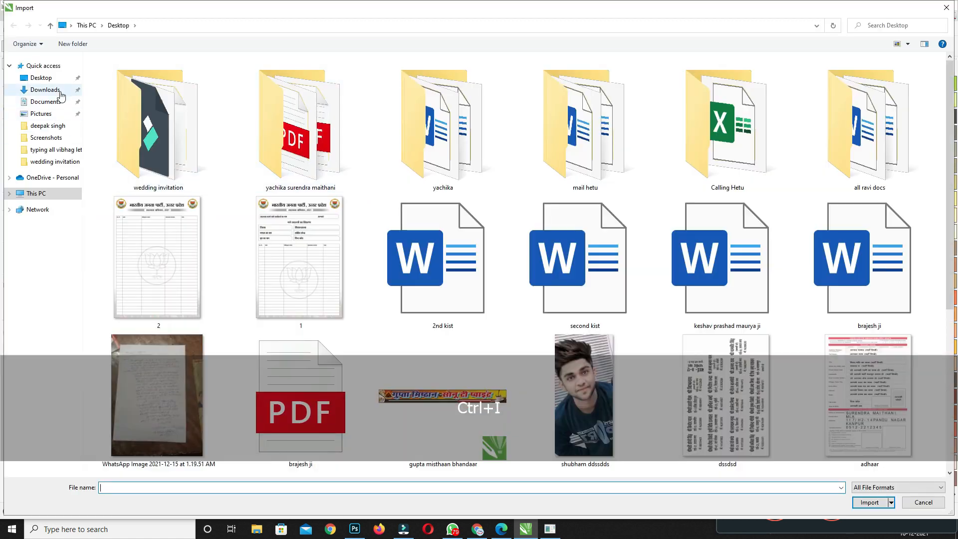
click(44, 89)
double_click(743, 147)
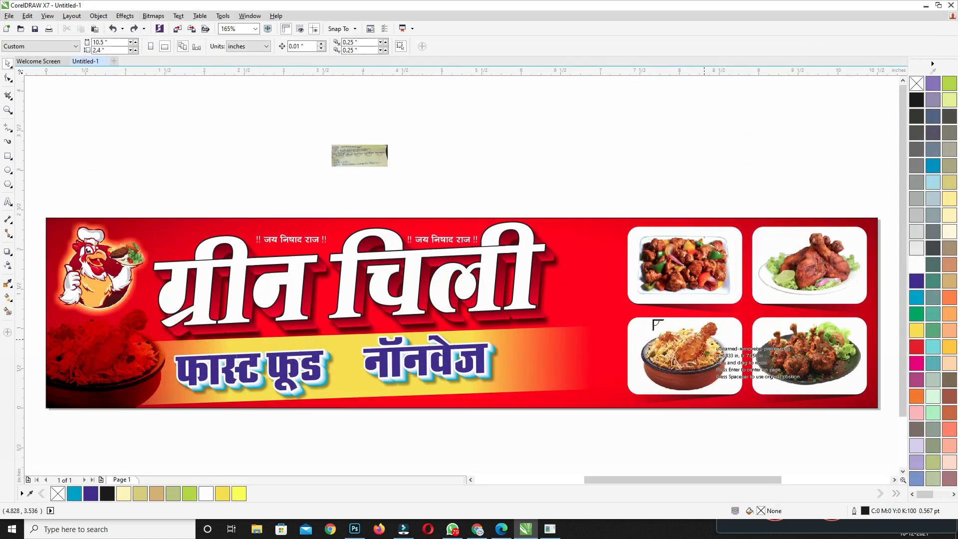
click(553, 299)
scroll(603, 329, up, 2)
scroll(612, 345, up, 3)
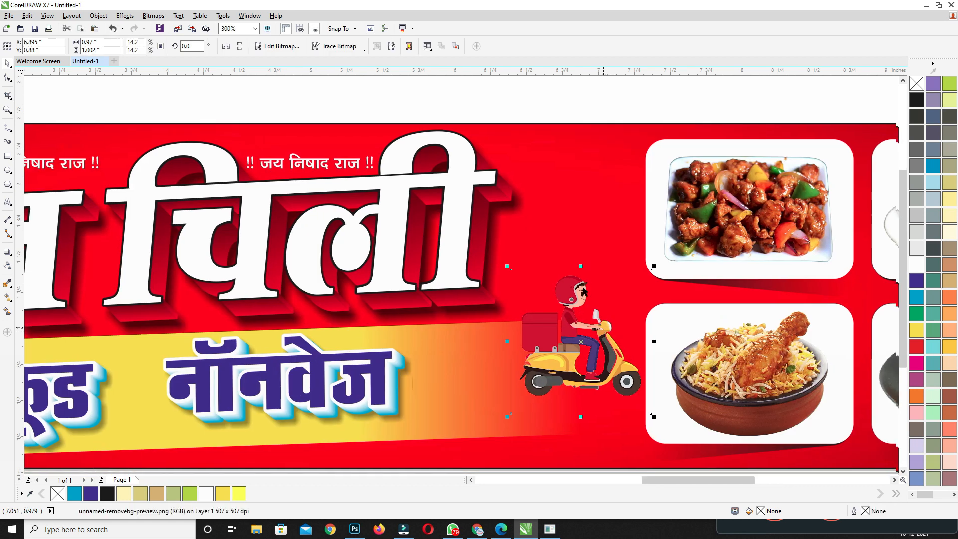
Step: Mirror the delivery scooter image to face the heading, and enlarge it to about 1.57 × 1.62 inches beside the food cards
click(225, 45)
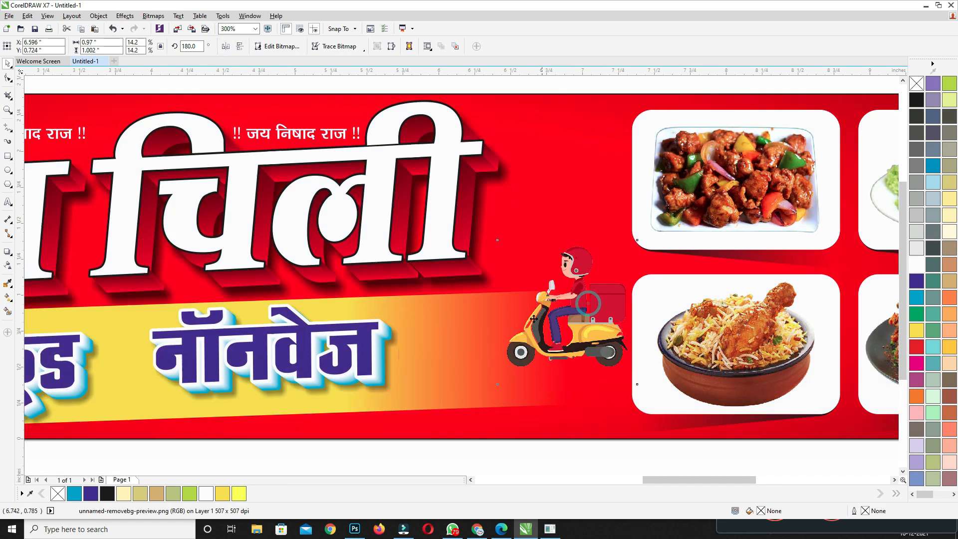
drag(593, 297, 550, 319)
mouse_move(597, 412)
mouse_down()
mouse_move(643, 452)
mouse_move(597, 398)
mouse_up()
key(ctrl+r)
scroll(597, 397, right, 1)
scroll(275, 180, down, 1)
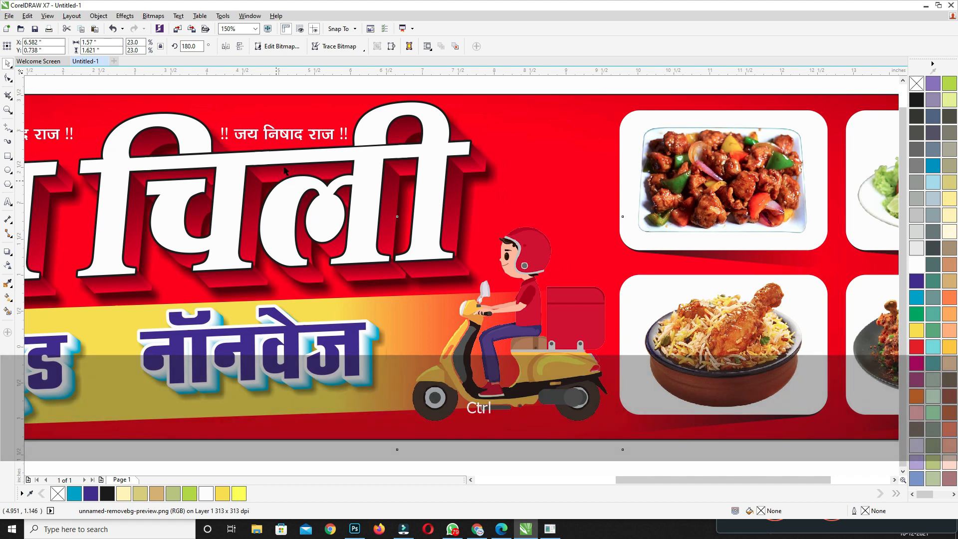
Step: Copy a जय निषाद राज text from the banner frame and place the copy over the scooter's delivery box
click(287, 154)
click(277, 190)
ctrl+click(278, 193)
drag(207, 135, 370, 215)
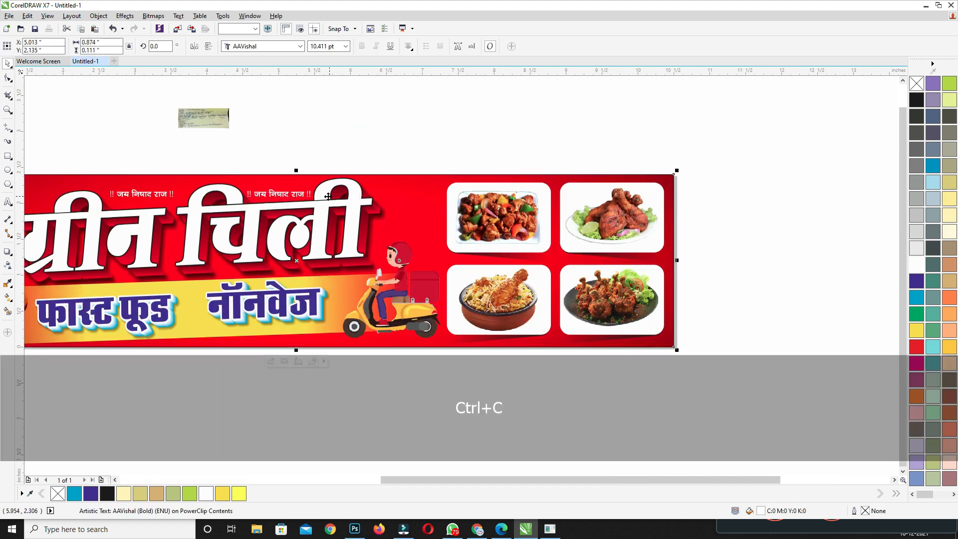
key(ctrl+v)
drag(289, 194, 432, 284)
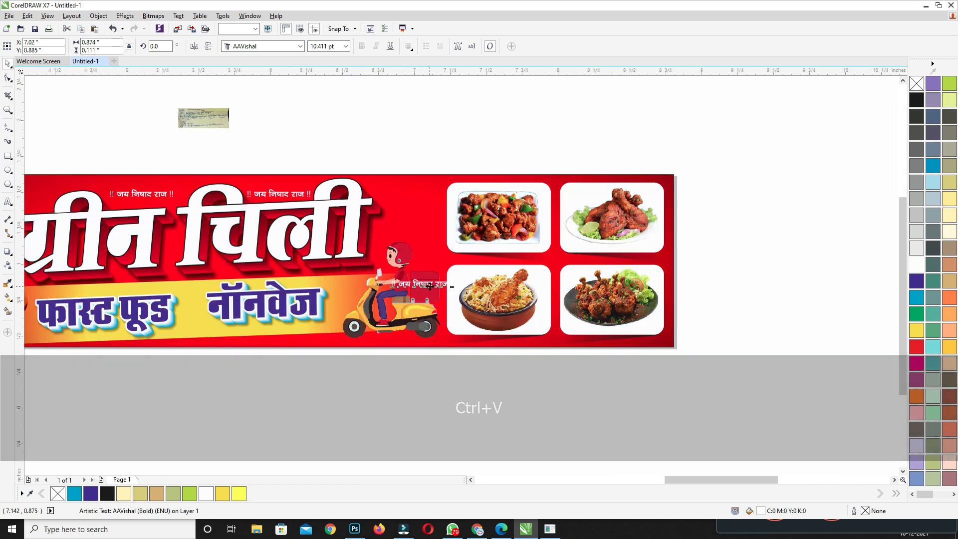
Step: Replace the copied text with three lines reading होम डिलेवरी, की सुविधा and उपलब्ध है।
scroll(430, 285, up, 1)
double_click(430, 285)
key(ctrl+a)
scroll(423, 286, up, 1)
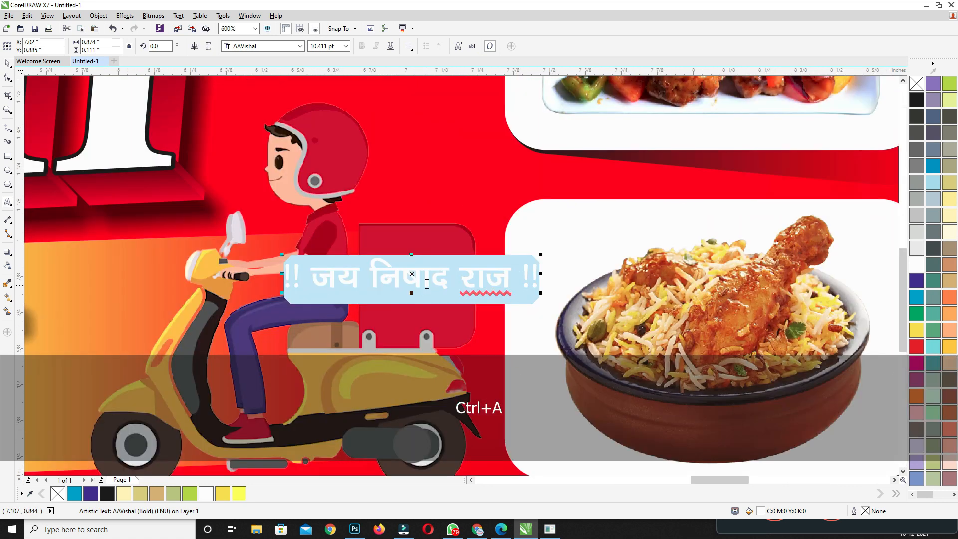
text(होम डि)
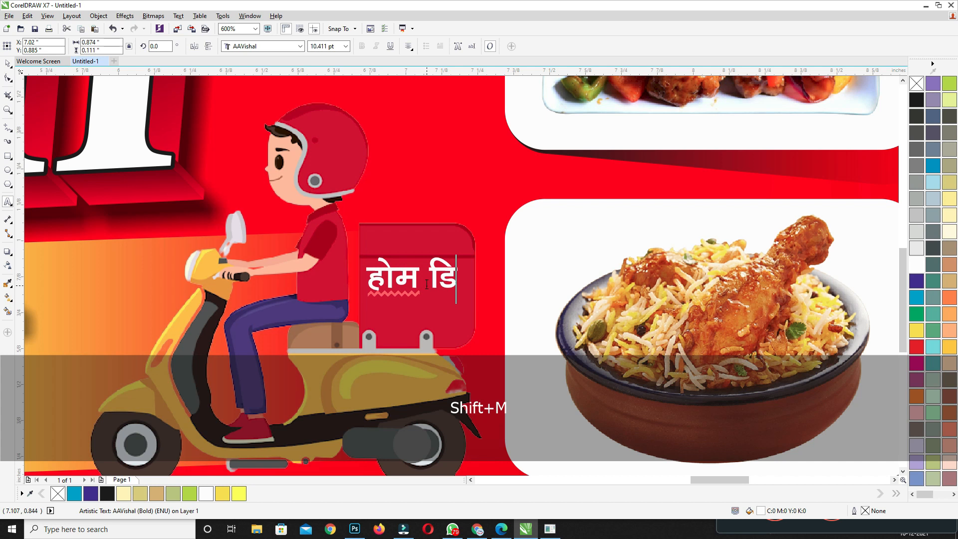
text(लेवरी  की सुविधान)
key(BackSpace)
key(BackSpace)
text(उपलब्ध है।)
key(Return)
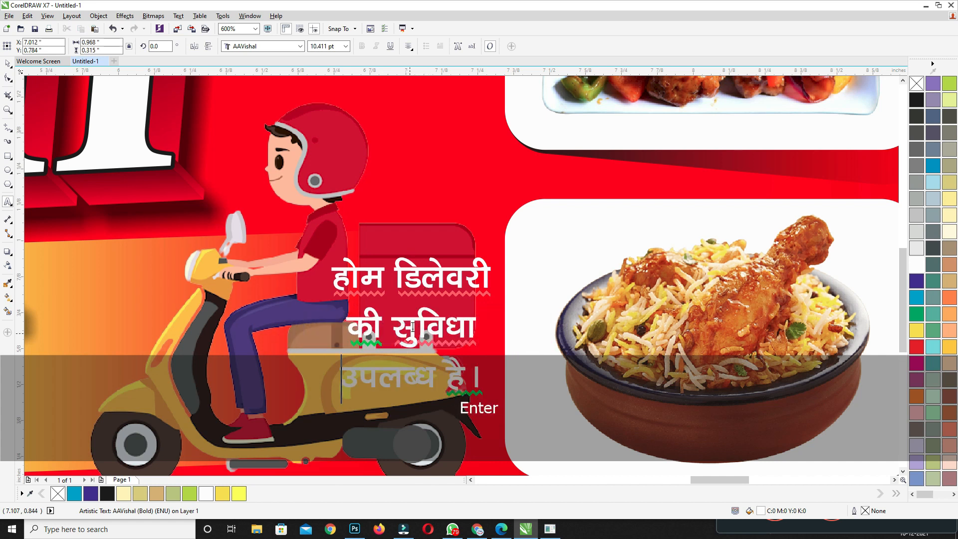
Step: Reduce the home delivery text to 5.41 pt and move it up onto the scooter's delivery box
key(ctrl+a)
key(ctrl+2)
key(ctrl+2)
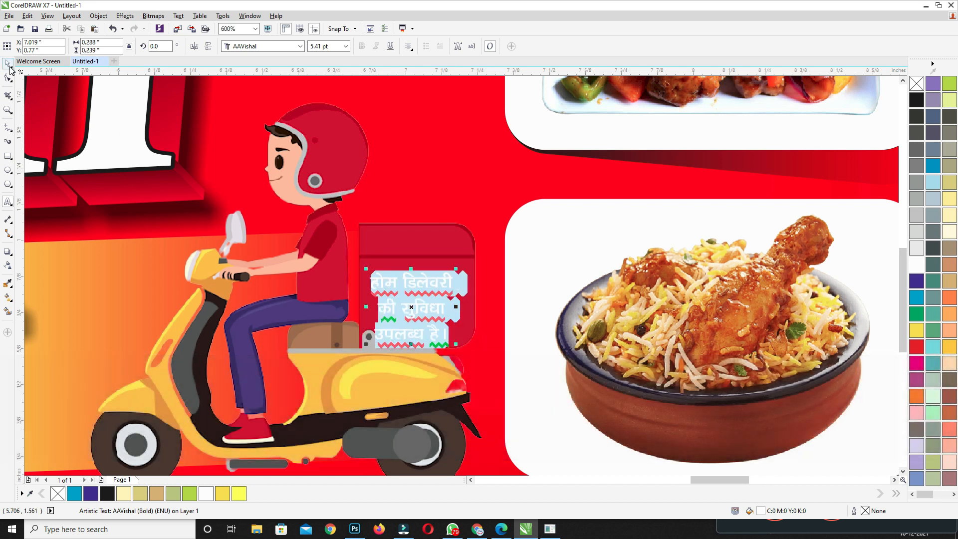
click(8, 63)
drag(433, 285, 438, 244)
Step: Widen the line spacing of the home delivery text to fill the box and enlarge the text to about 5.63 pt
click(7, 77)
drag(372, 303, 372, 323)
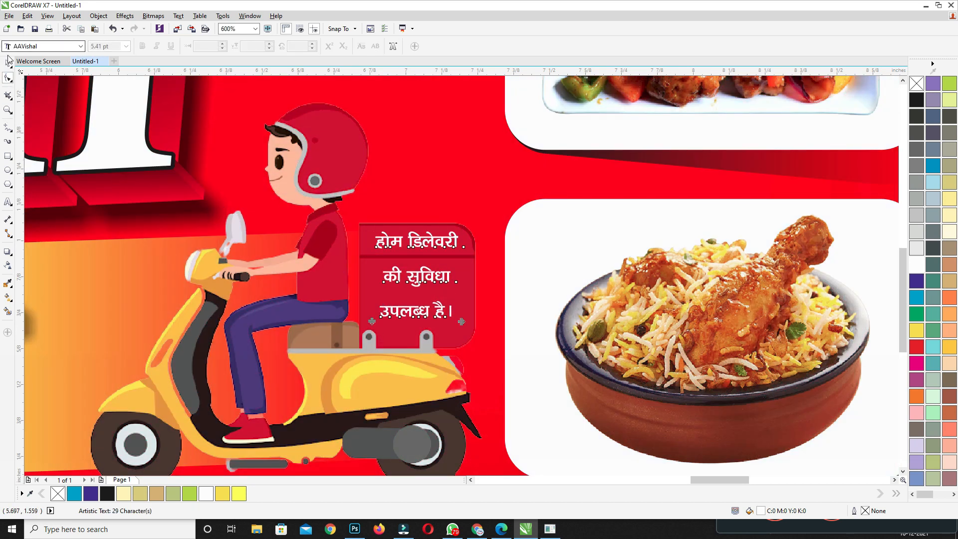
key(space)
drag(461, 321, 465, 325)
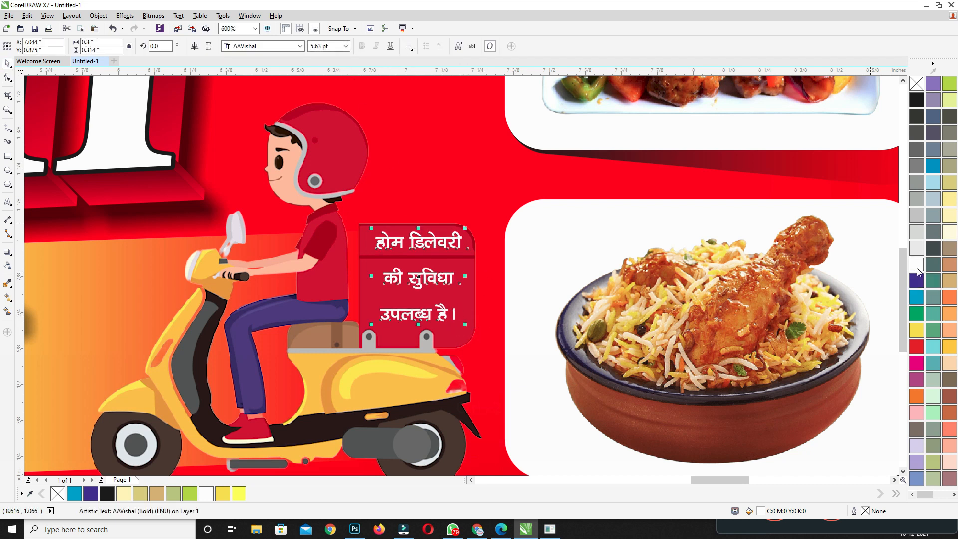
Step: Set the home delivery text in the Abbasi Himalaya font and resize it to about 0.34 × 0.308 inches on the delivery box
click(246, 45)
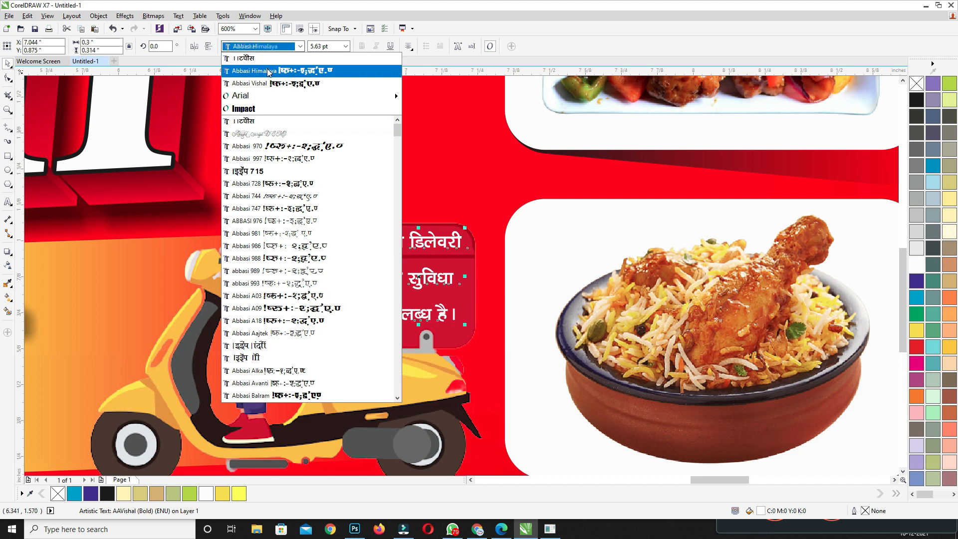
click(268, 70)
drag(472, 273, 468, 276)
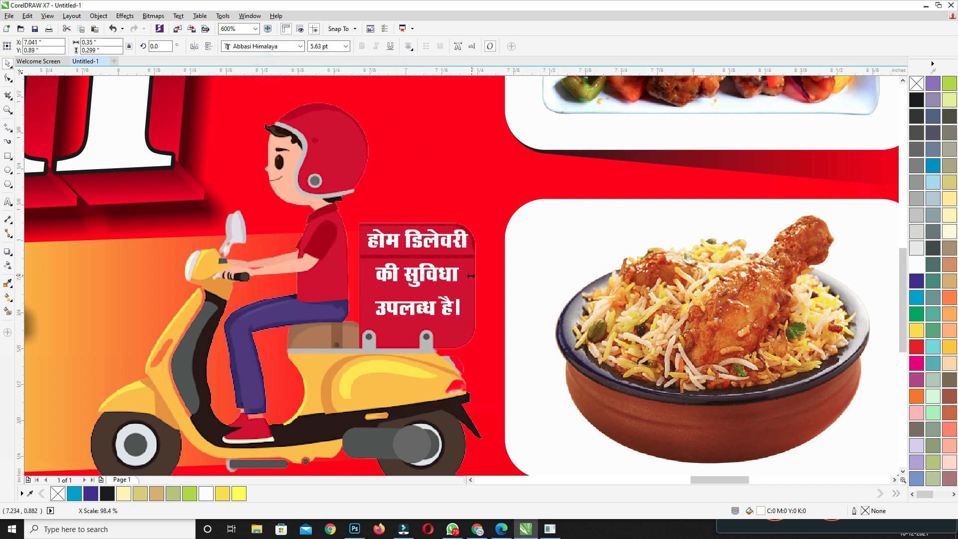
drag(417, 325, 418, 329)
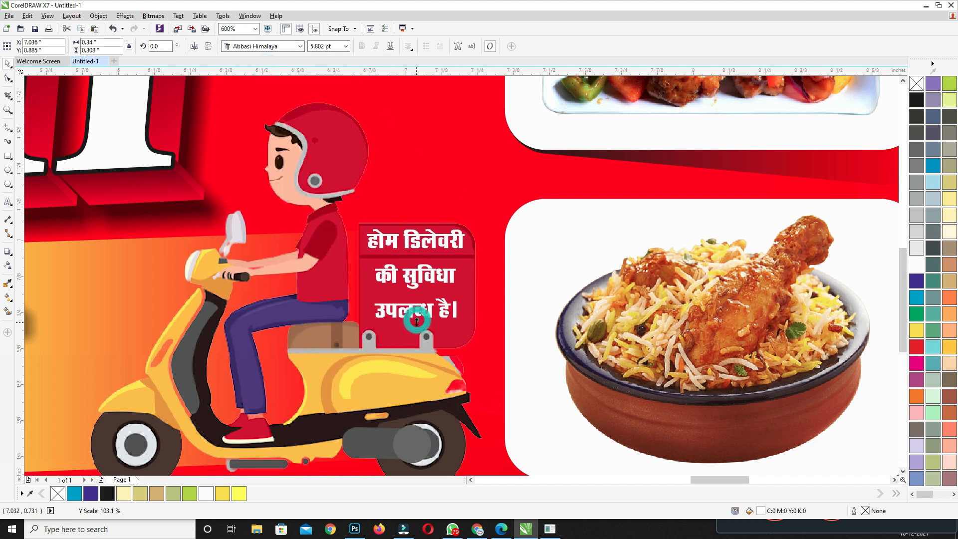
Step: Give the home delivery text a subtle drop shadow with opacity 35 and feathering 5, and break the shadow apart from the text
click(8, 252)
drag(441, 312, 443, 320)
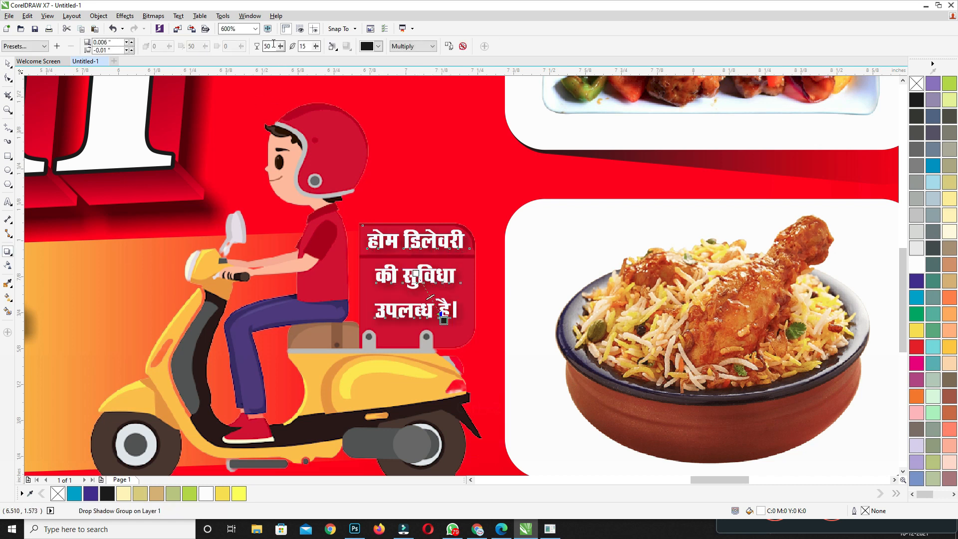
text(35)
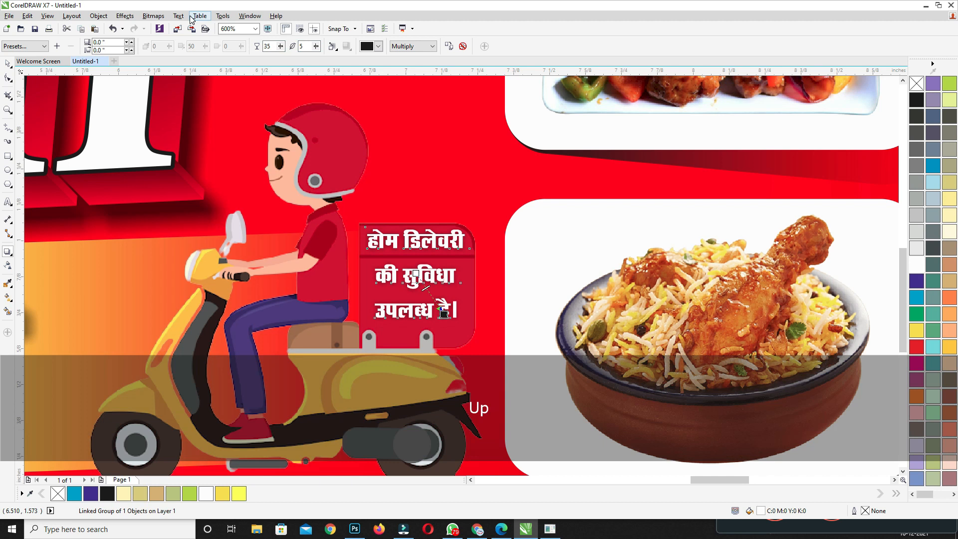
key(ctrl+k)
Step: Group the scooter with its text and shadow, and convert the group to a 301 dpi RGB bitmap with transparent background
scroll(347, 169, down, 1)
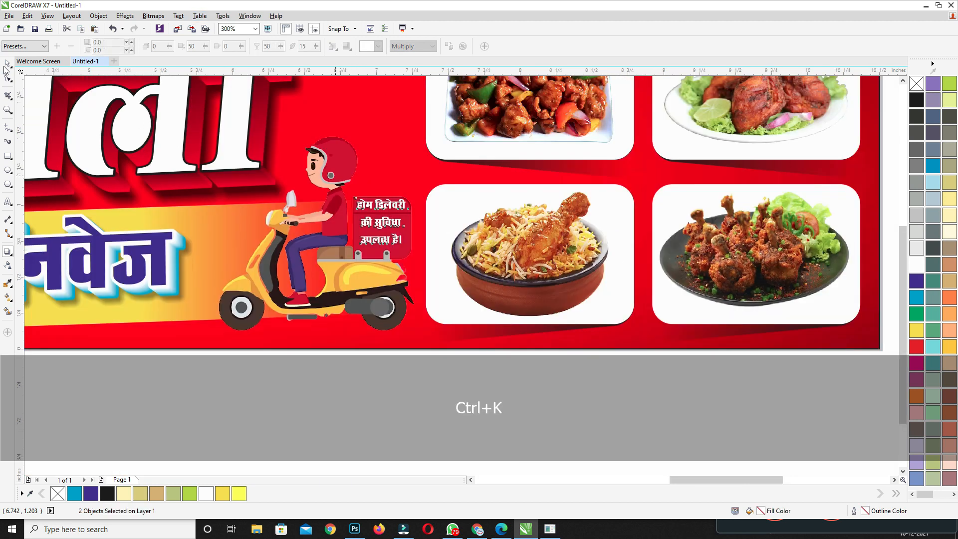
drag(178, 402, 460, 117)
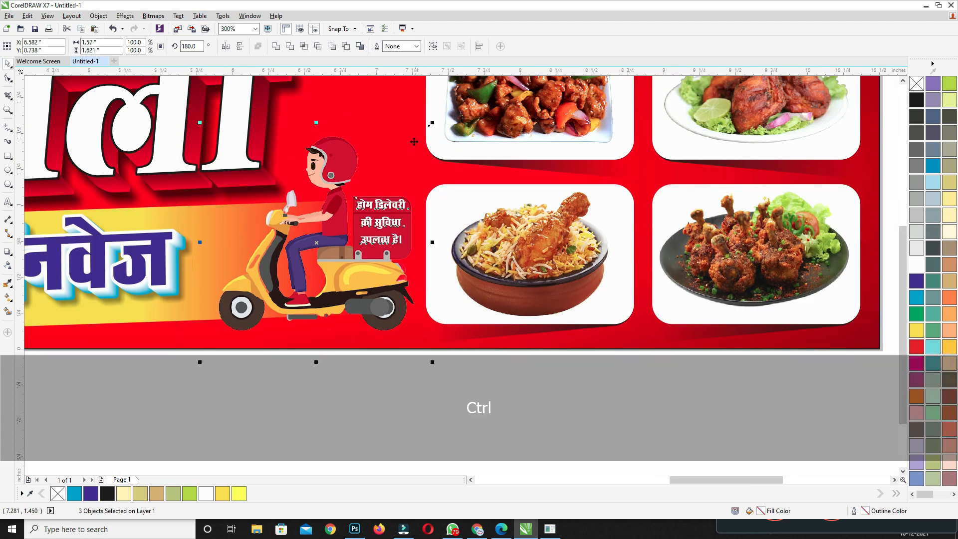
key(ctrl+g)
click(149, 15)
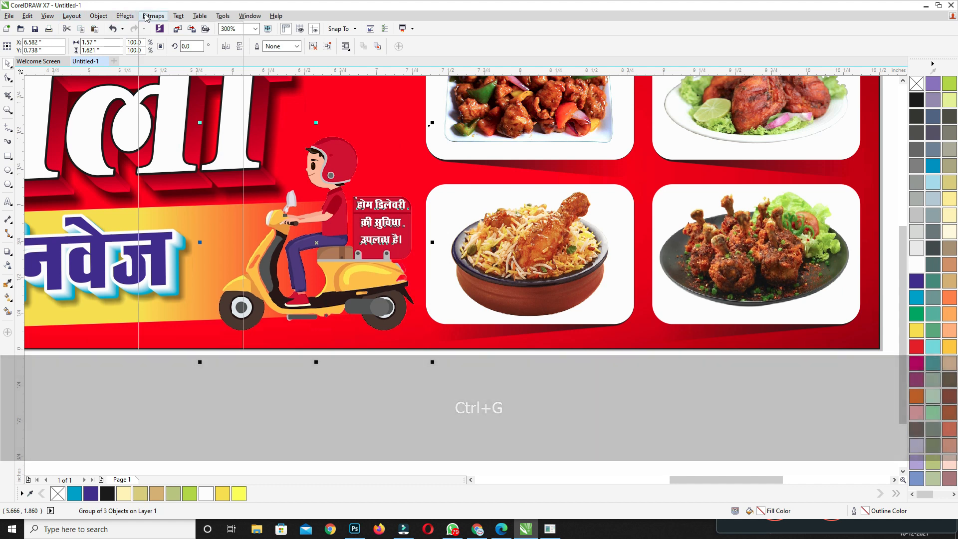
click(173, 28)
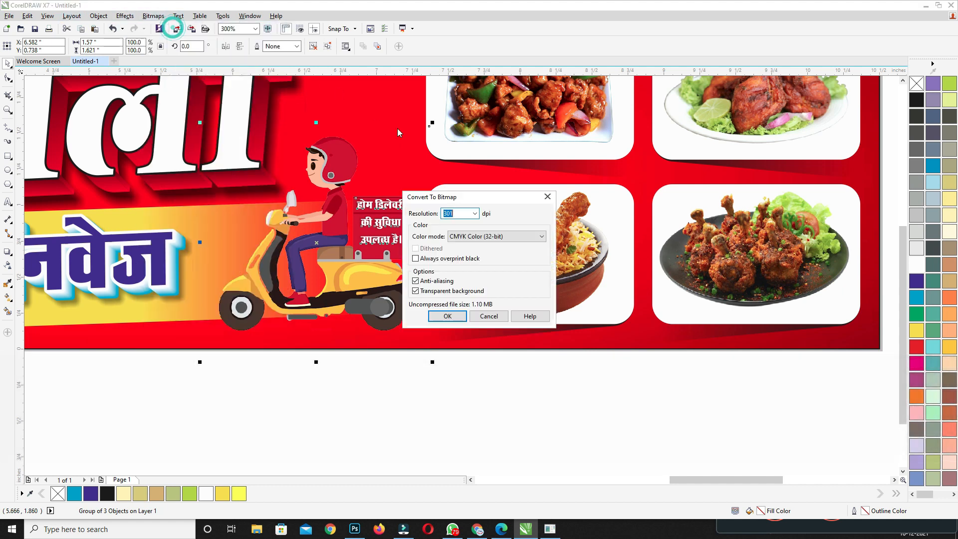
click(477, 236)
click(473, 275)
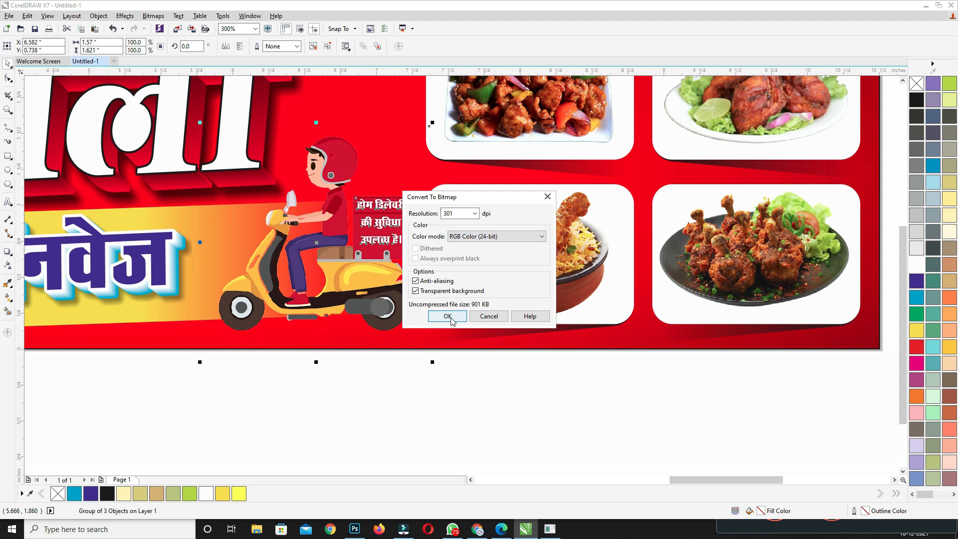
click(447, 317)
Step: Add a black drop shadow to the scooter bitmap with opacity 65 and feathering 5, and break it apart from the bitmap
click(357, 272)
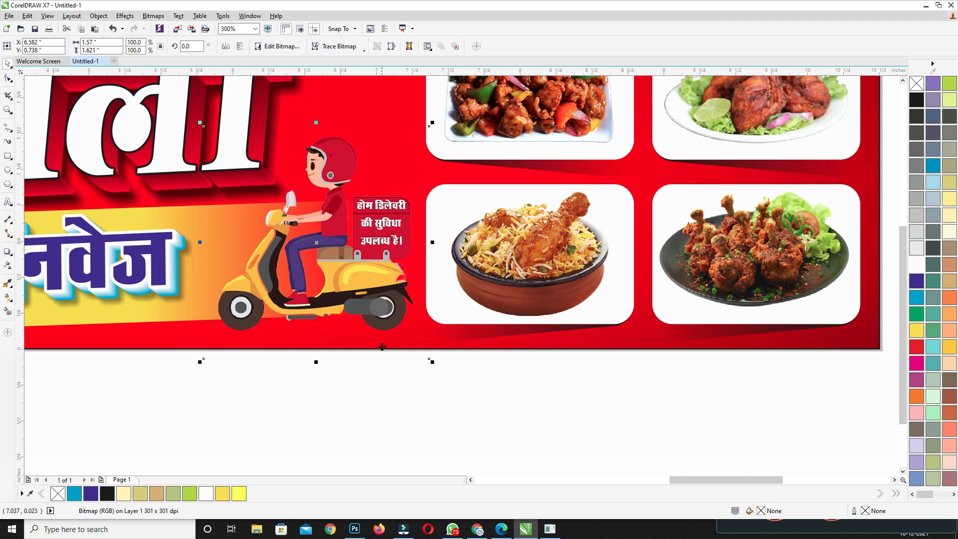
click(7, 251)
drag(315, 242, 410, 363)
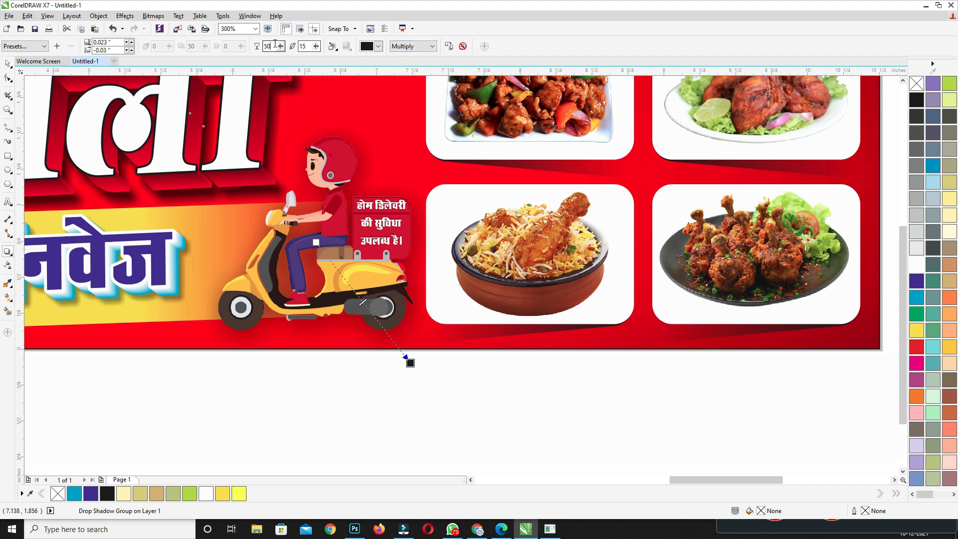
text(65)
key(Return)
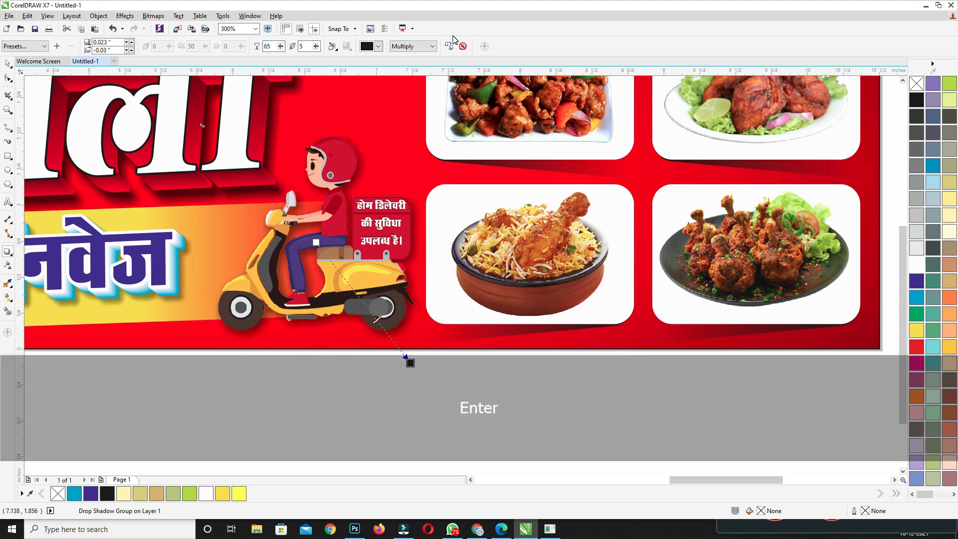
key(ctrl+k)
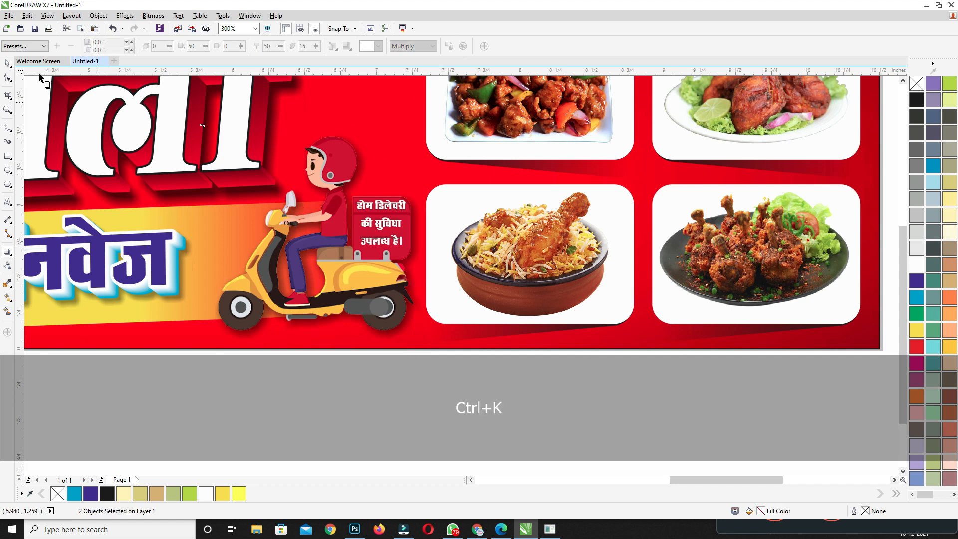
Step: Cut the scooter bitmap together with its shadow and paste both inside the banner's PowerClip frame
click(6, 64)
scroll(348, 222, down, 1)
drag(449, 141, 245, 368)
key(ctrl+x)
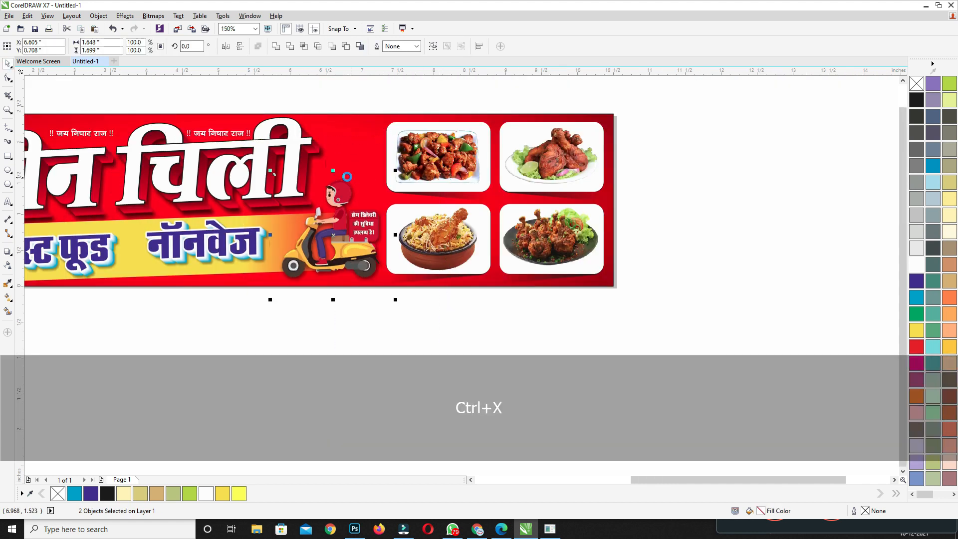
key(ctrl+v)
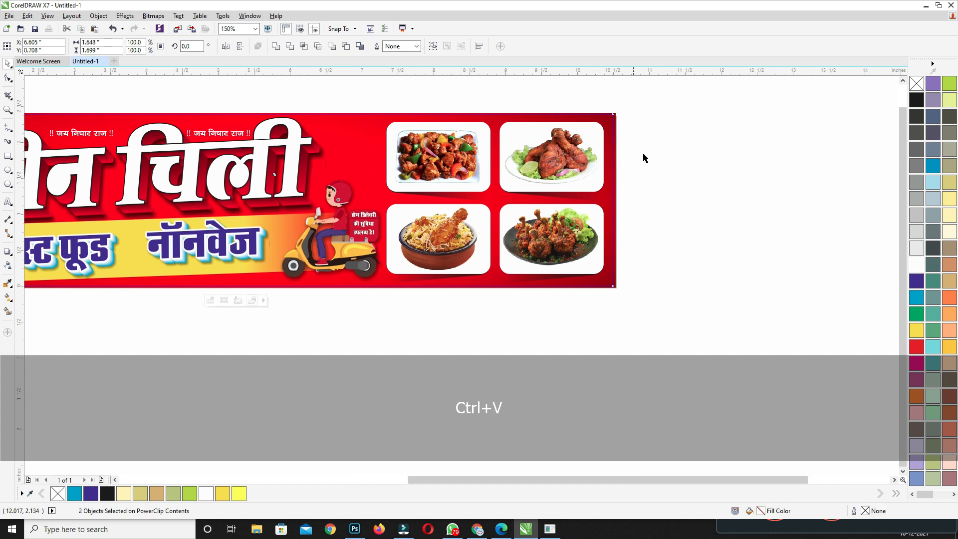
Step: Resize the handwritten note image to about 0.711 × 0.281 inches and move it above the banner
scroll(711, 174, down, 1)
drag(749, 133, 237, 257)
drag(558, 126, 528, 156)
click(405, 97)
drag(430, 161, 429, 140)
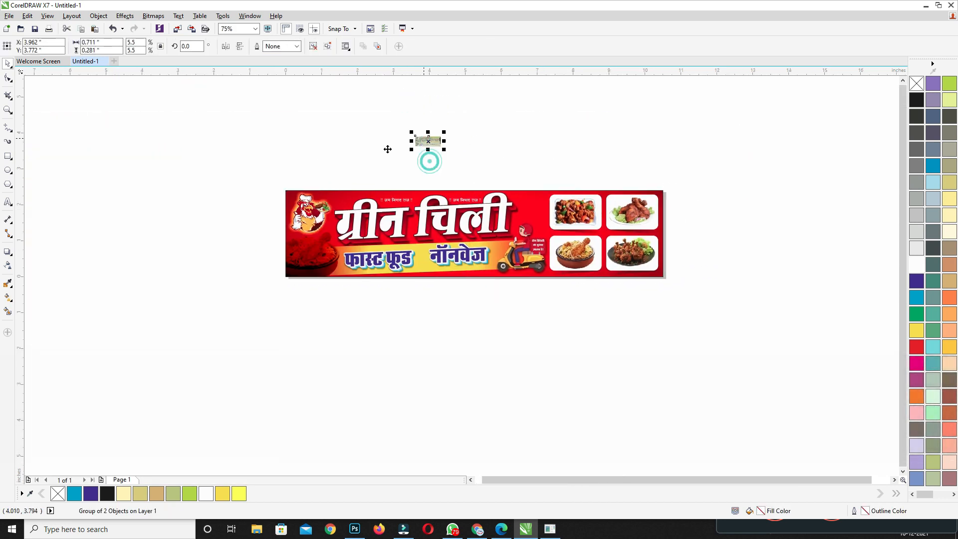
click(250, 153)
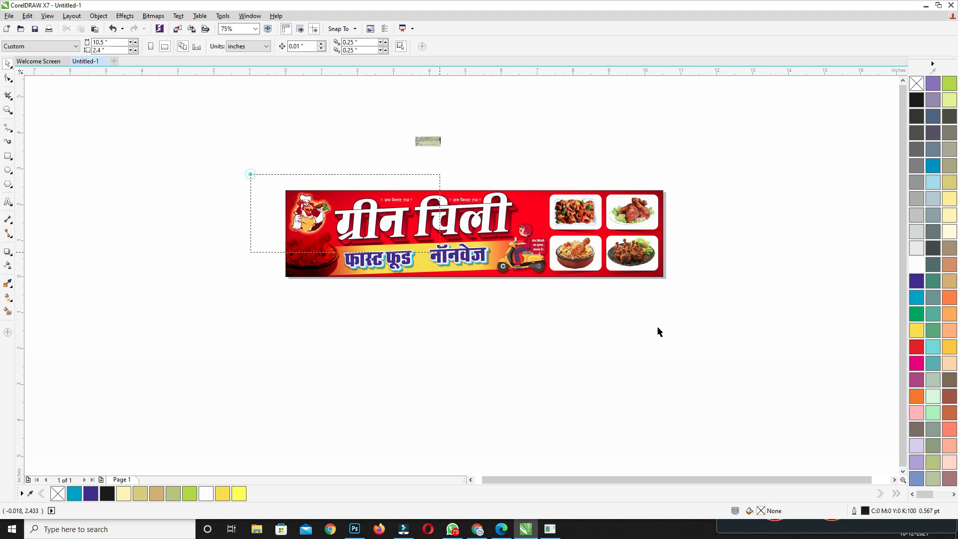
Step: Draw a 30-sided polygon between फास्ट फूड and नॉनवेज and reshape it into a zigzag-edged starburst about 0.331 × 0.428 inches
drag(657, 331, 778, 361)
key(shift+F2)
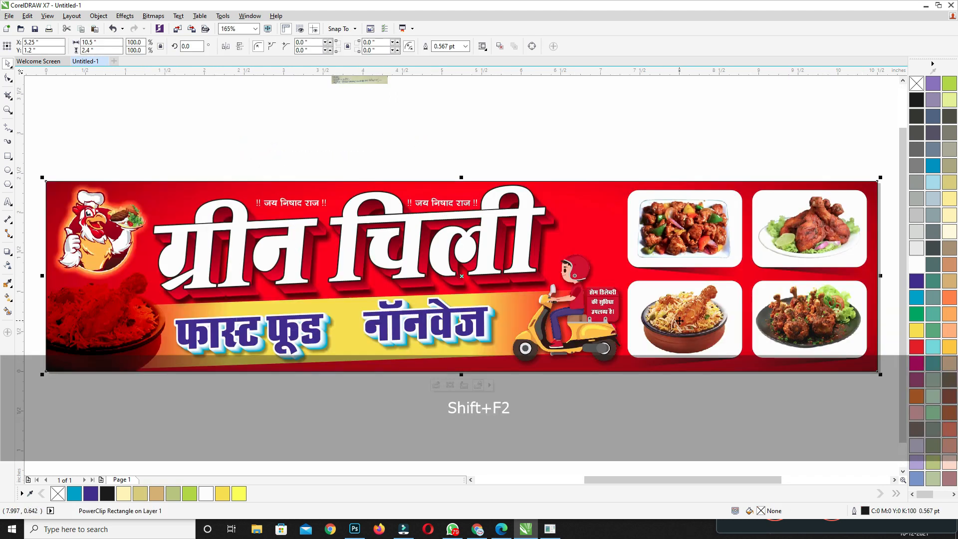
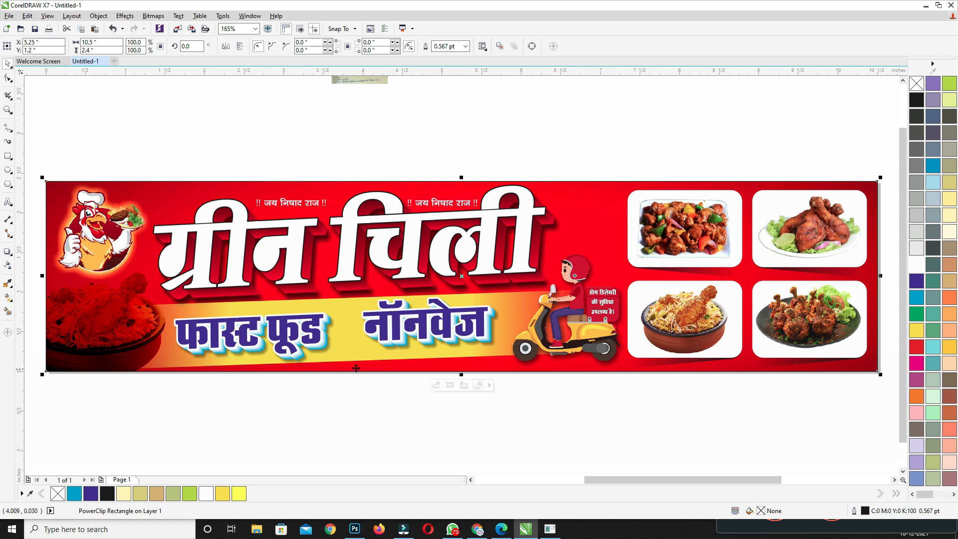
scroll(355, 368, up, 3)
key(y)
drag(320, 289, 357, 342)
text(30)
key(Return)
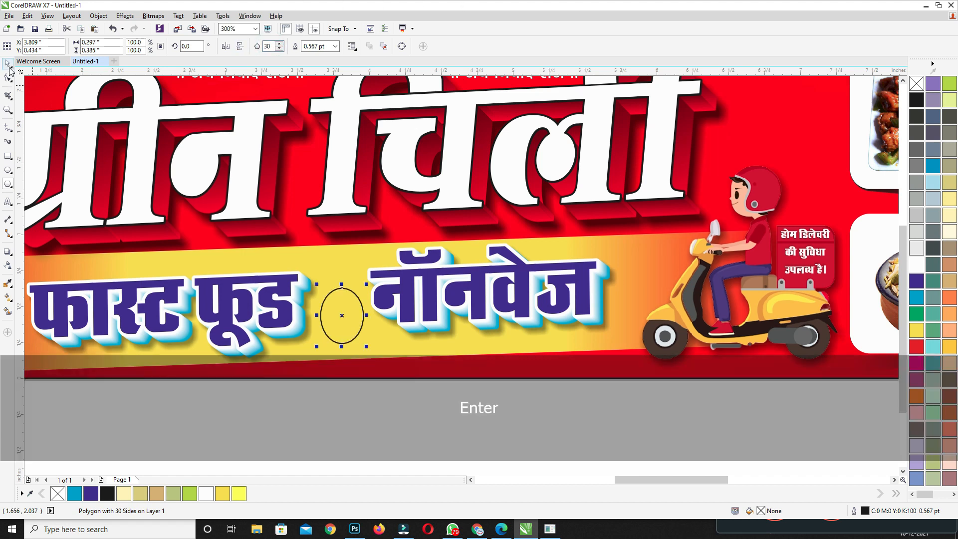
click(8, 77)
drag(328, 293, 326, 295)
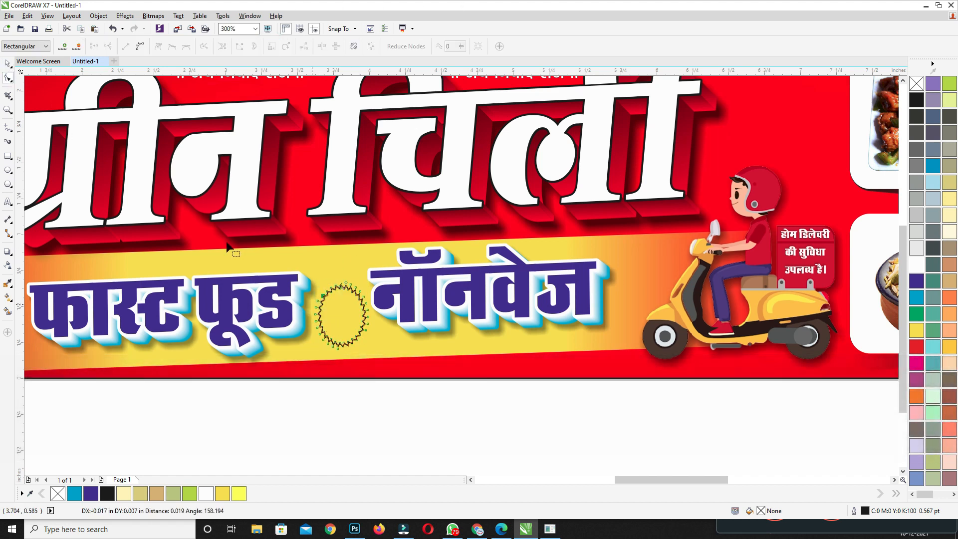
click(7, 64)
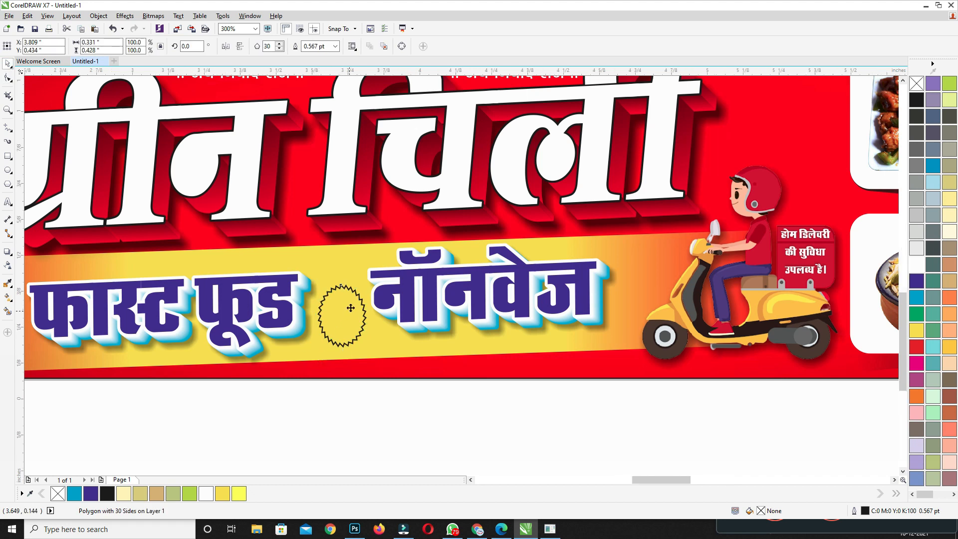
Step: Add the word एण्ड below the banner in the AAVishal font and shrink it to fit the starburst
scroll(350, 308, up, 2)
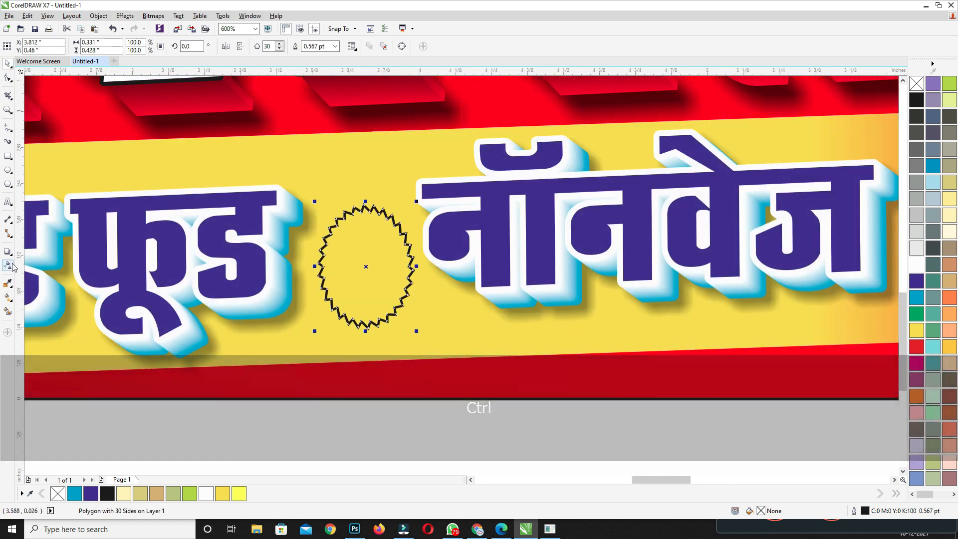
click(7, 201)
click(378, 449)
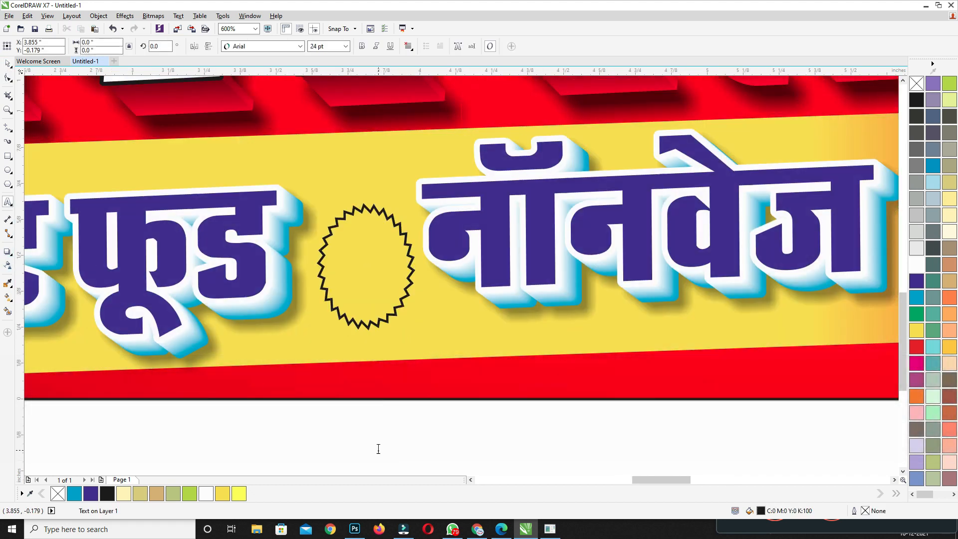
text(,.M)
key(ctrl+a)
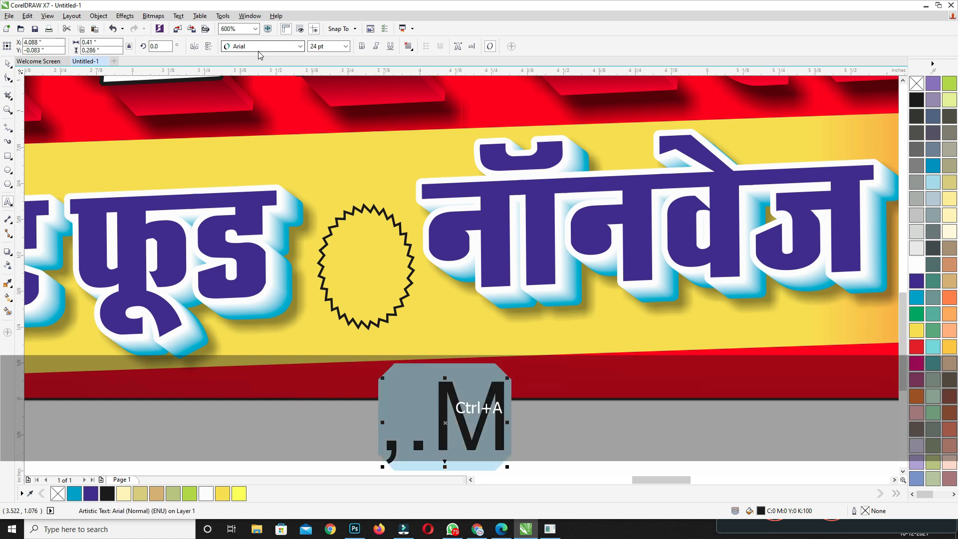
click(259, 46)
click(300, 81)
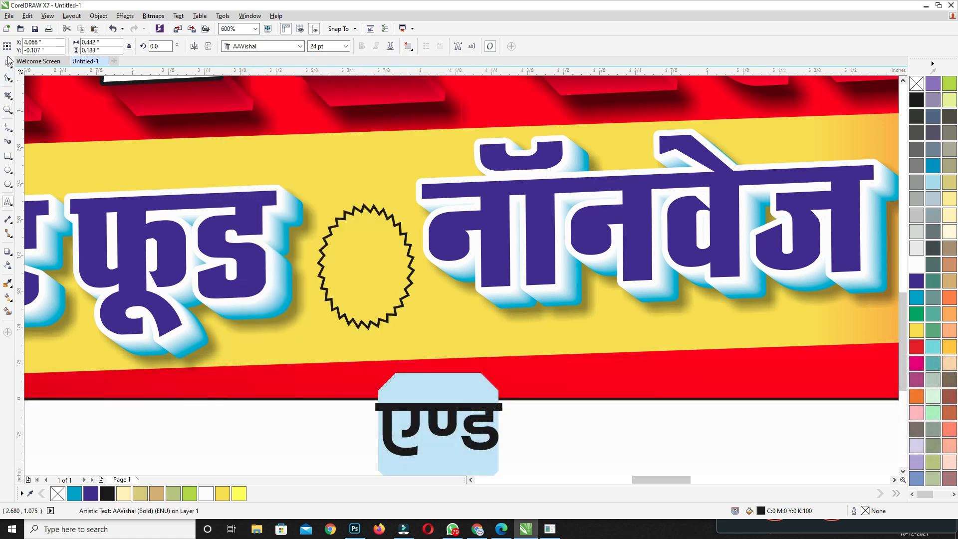
click(8, 60)
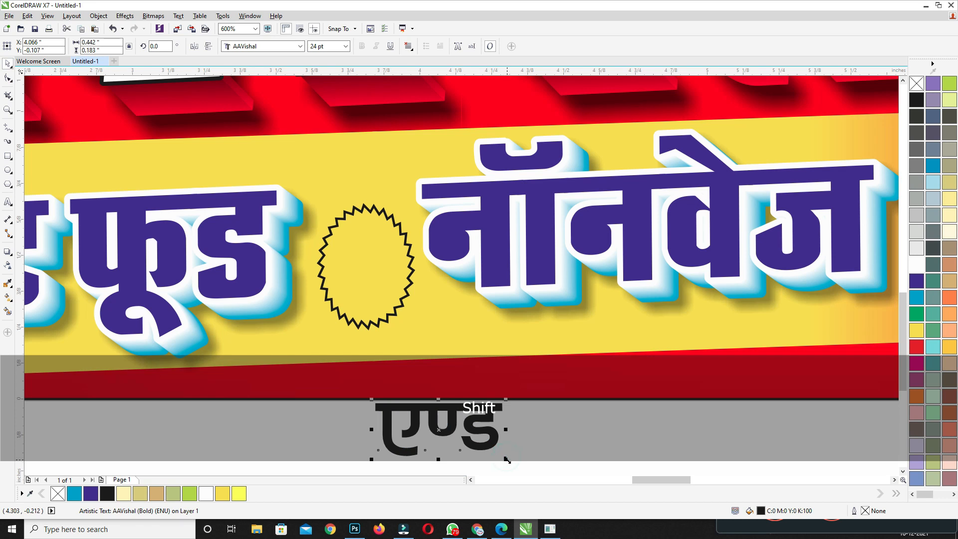
drag(507, 459, 477, 447)
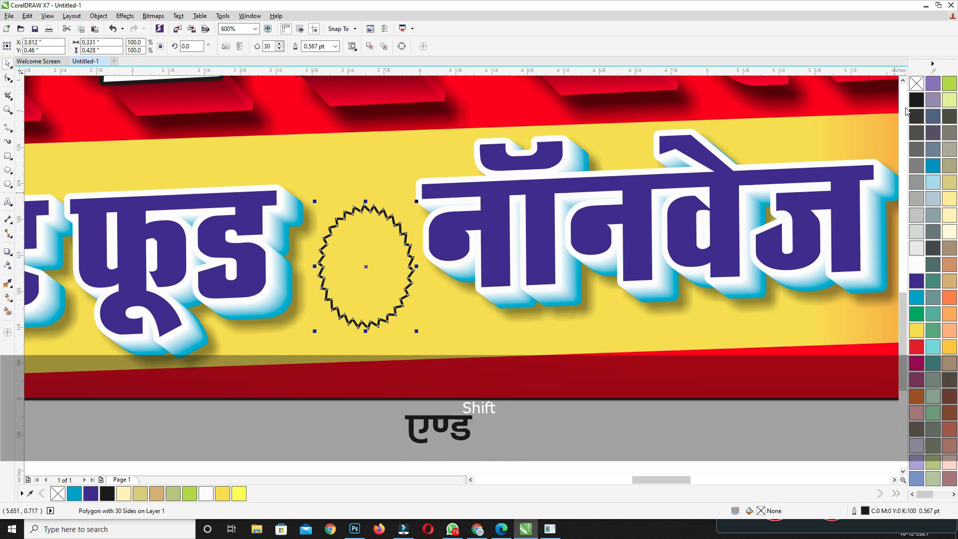
Step: Fill the starburst black and centre the एण्ड text on it, in front and coloured white
click(916, 99)
drag(469, 432, 388, 275)
key(shift+Page_Up)
click(913, 265)
drag(261, 452, 416, 159)
key(e)
Step: Make the starburst rounder and tilt it together with its एण्ड text by about 3.4°
click(367, 220)
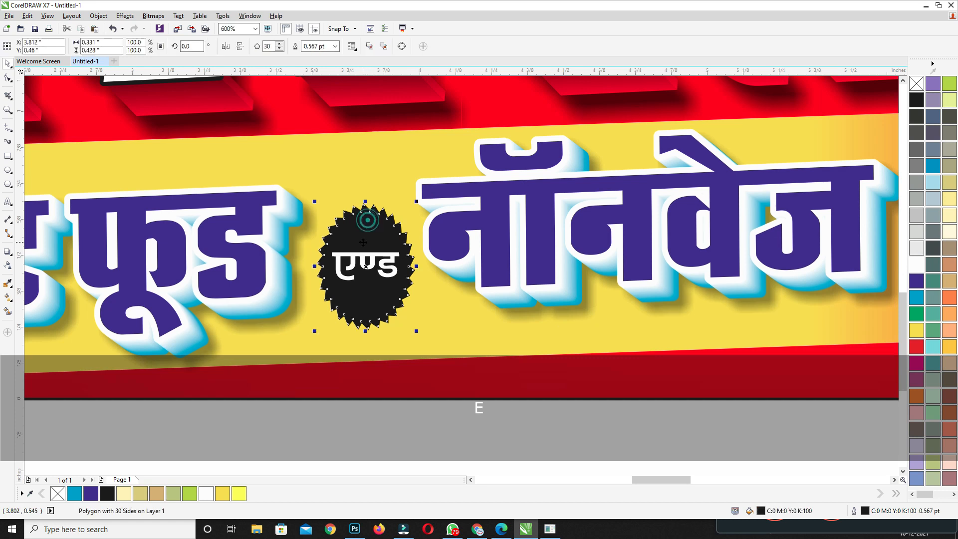
shift+click(383, 274)
key(e)
drag(416, 222, 413, 217)
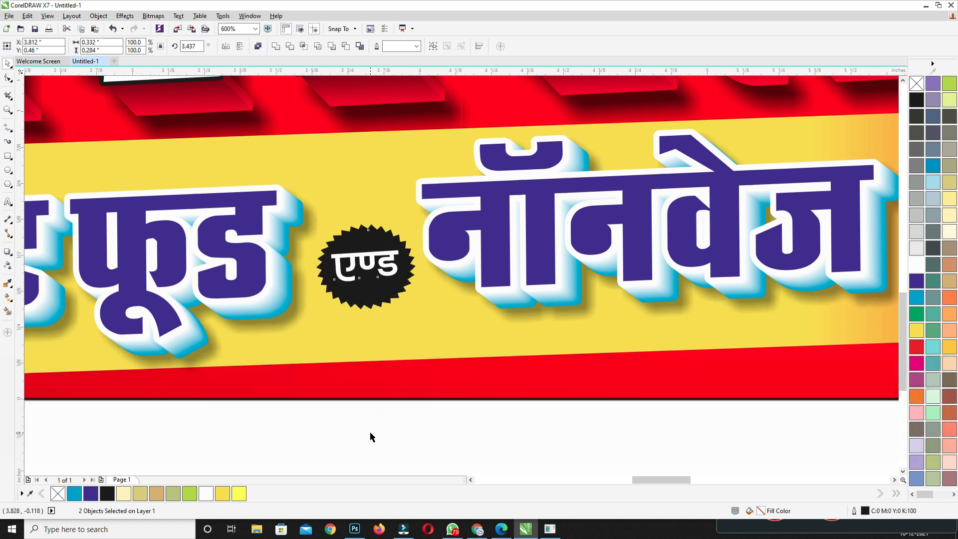
Step: Group the एण्ड badge, enlarge it to about 0.357 × 0.306 inches, and move it inside the banner's PowerClip frame
key(ctrl+g)
drag(417, 310, 421, 314)
scroll(409, 300, down, 1)
scroll(409, 301, down, 1)
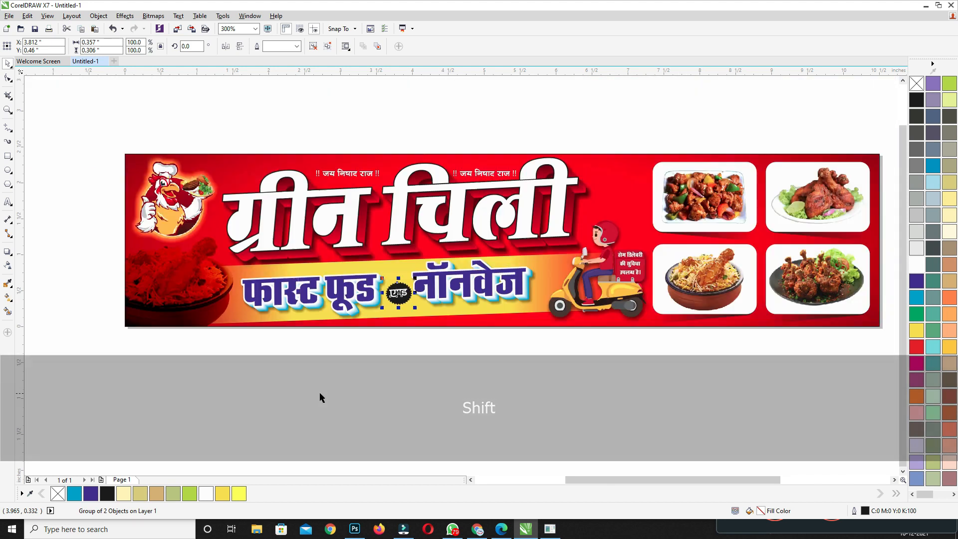
key(ctrl+x)
key(ctrl+v)
Step: Enlarge the handwritten note image, place it just above the banner, and frame both objects in the view
scroll(194, 371, down, 1)
drag(114, 370, 351, 190)
drag(161, 181, 379, 234)
mouse_move(313, 213)
mouse_down()
mouse_move(320, 177)
mouse_move(324, 233)
mouse_move(367, 253)
mouse_up()
drag(42, 167, 666, 393)
key(shift+F2)
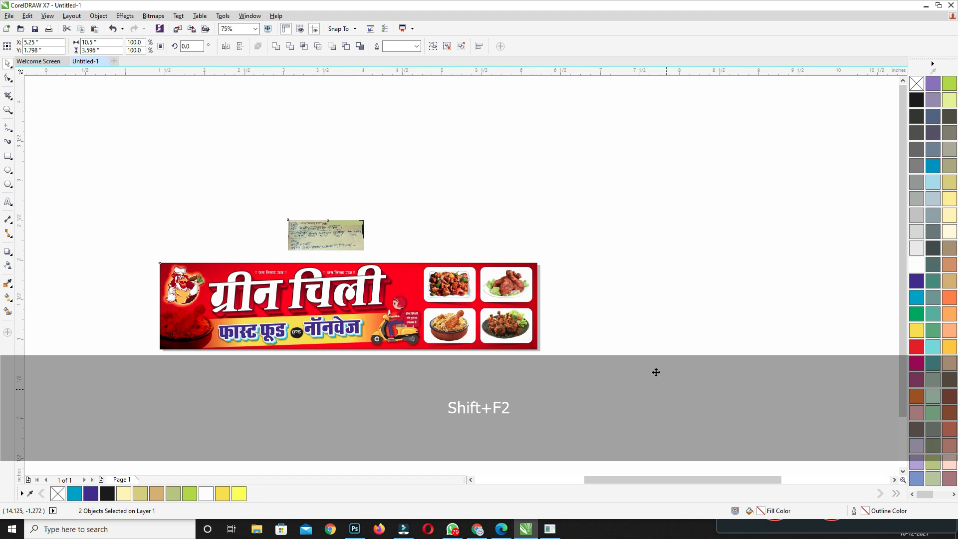